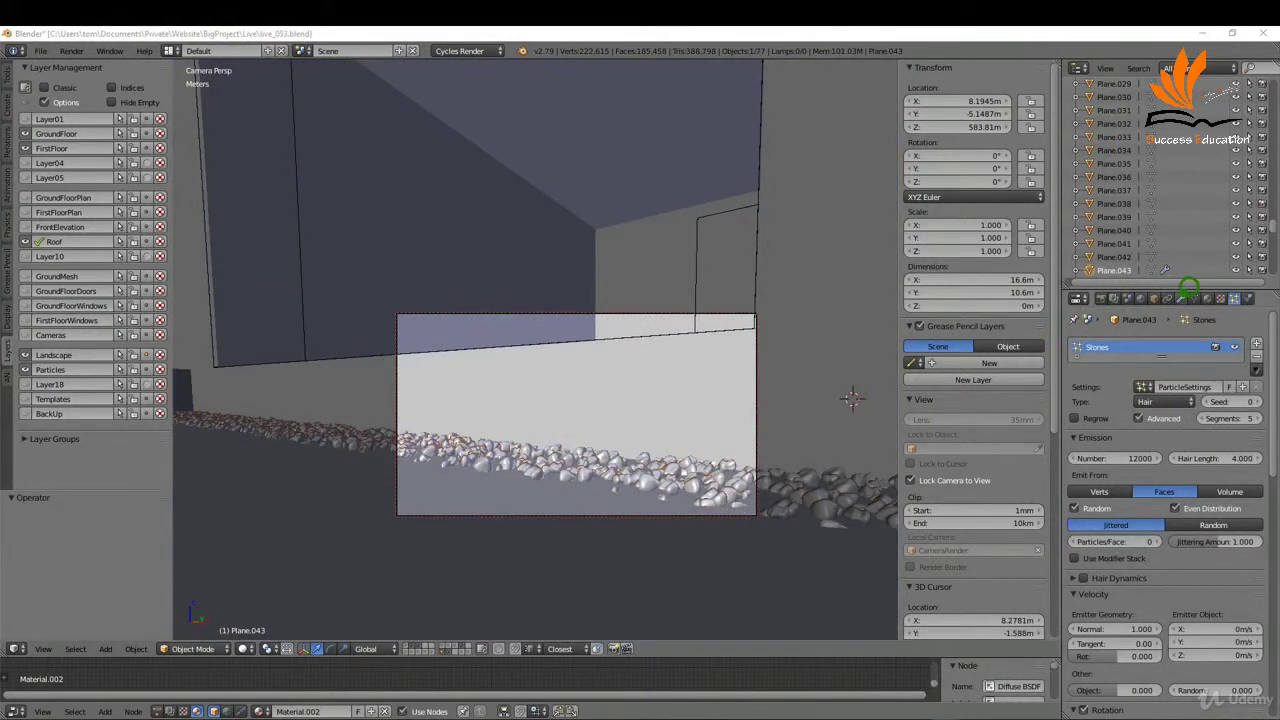
- Turn off the viewport display of the stones particle system on Plane.043
{"action": "left_click", "coordinate": [1183, 297]}
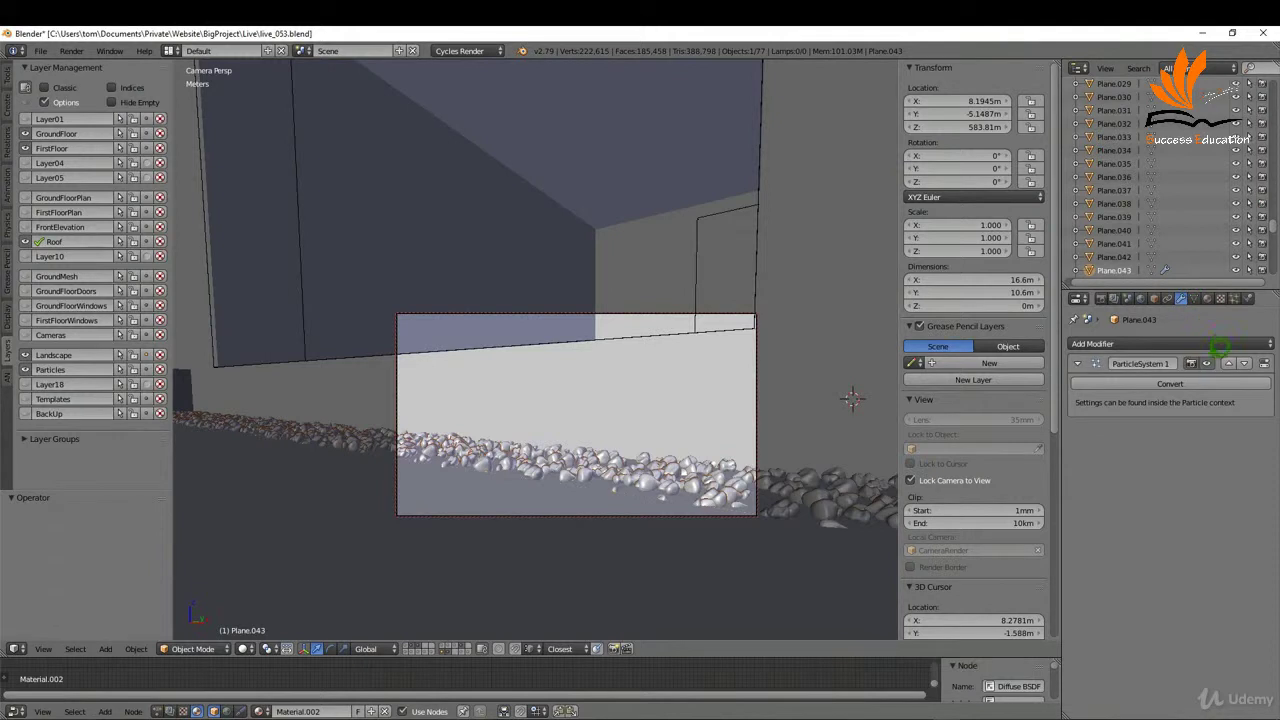
{"action": "left_click", "coordinate": [1207, 363]}
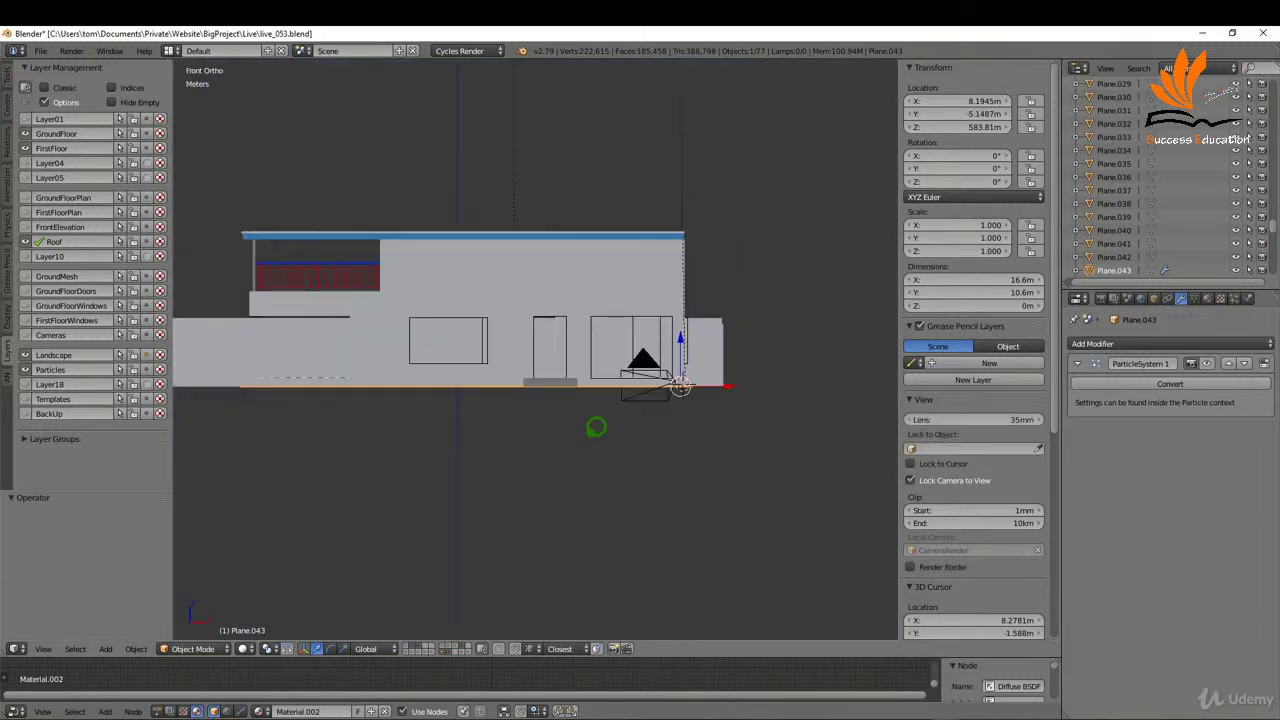
{"action": "key", "text": "KP_0"}
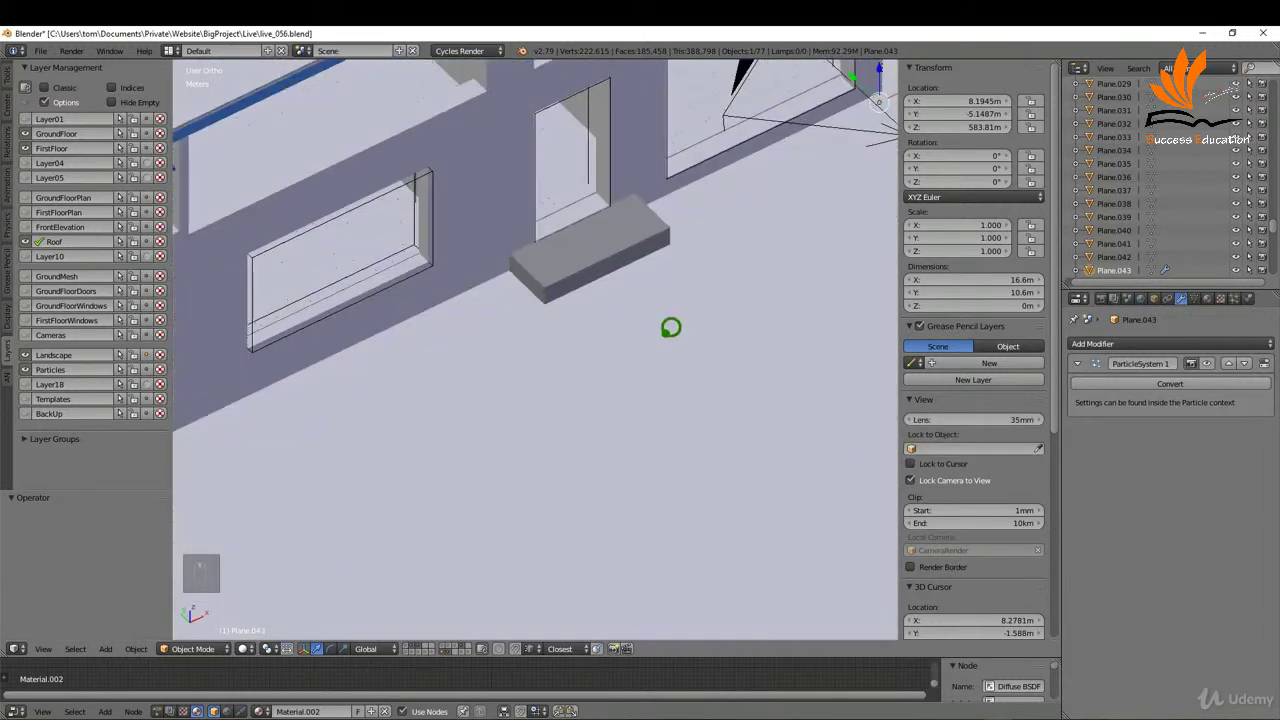
- Set the Z dimension of the front doorstep slab to 5 cm
{"action": "scroll", "coordinate": [573, 237], "scroll_direction": "up", "scroll_amount": 4}
{"action": "middle_click_drag", "start_coordinate": [588, 284], "coordinate": [556, 410], "text": "shift"}
{"action": "right_click", "coordinate": [566, 392]}
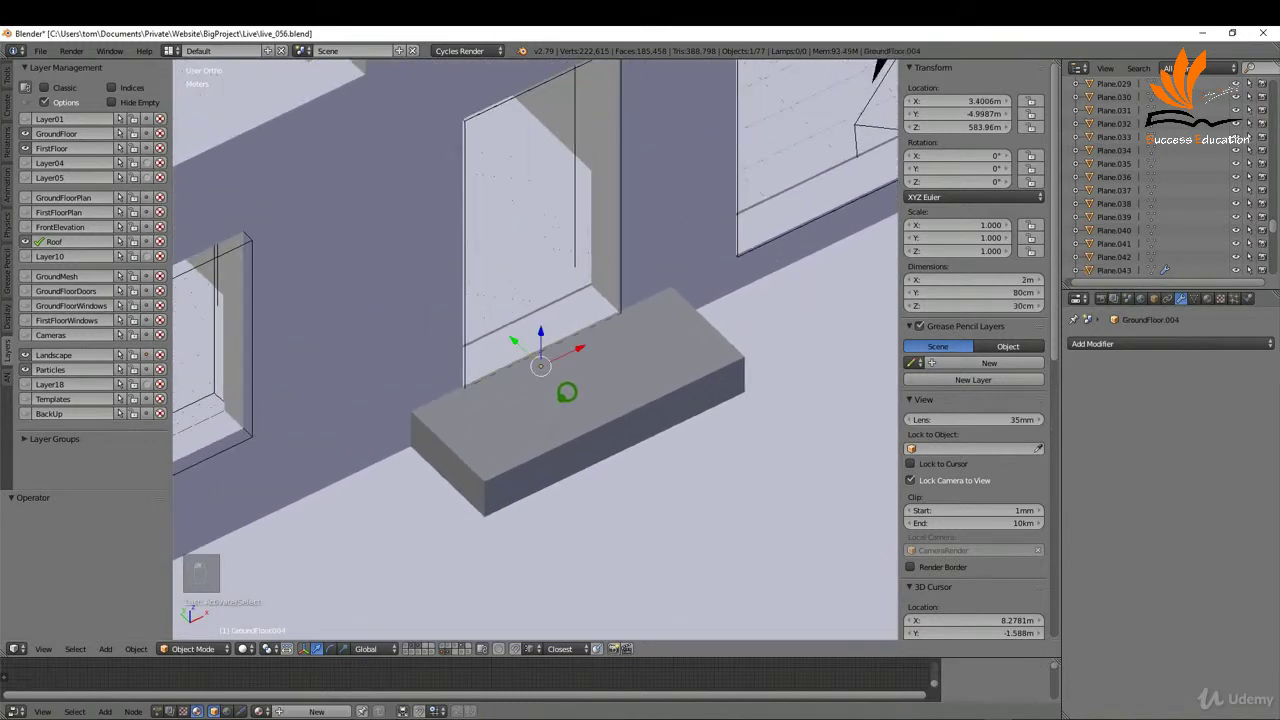
{"action": "left_click", "coordinate": [978, 305]}
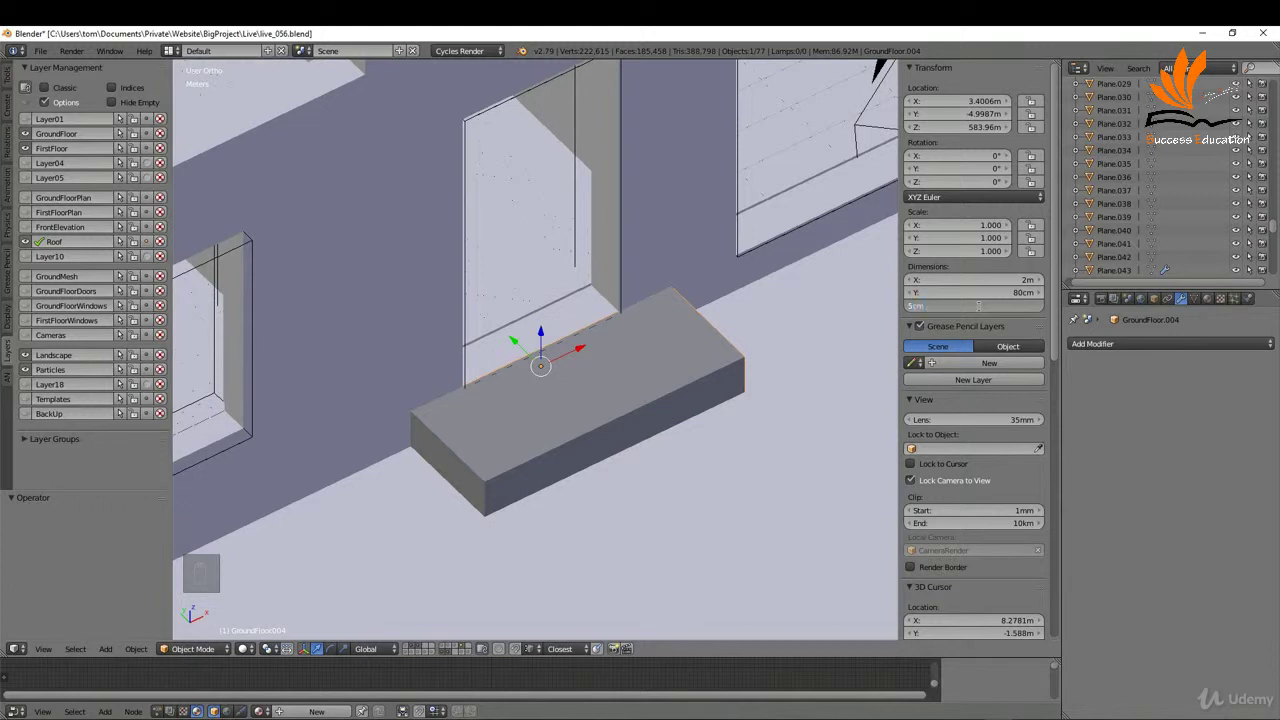
{"action": "type", "text": "5cm"}
{"action": "key", "text": "Return"}
{"action": "scroll", "coordinate": [503, 345], "scroll_direction": "up", "scroll_amount": 4}
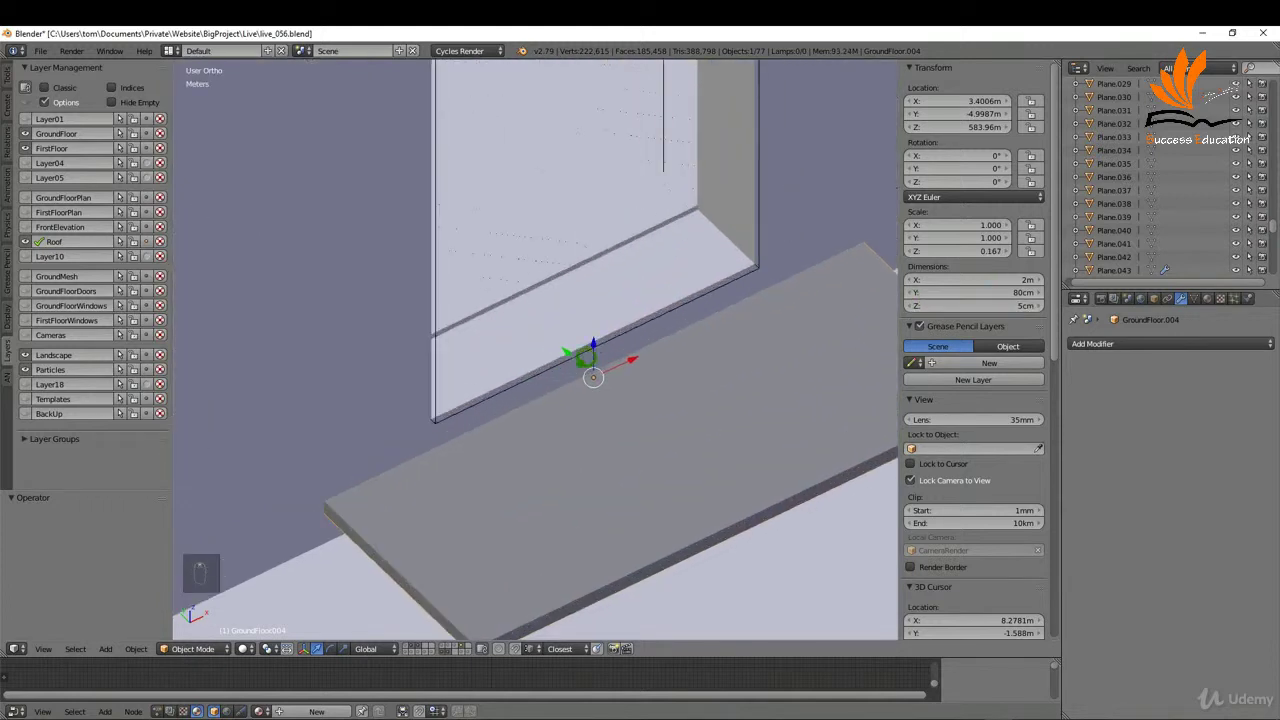
- Raise the doorstep slab about 14.5 cm along Z to the bottom of the door opening
{"action": "key", "text": "g"}
{"action": "key", "text": "z"}
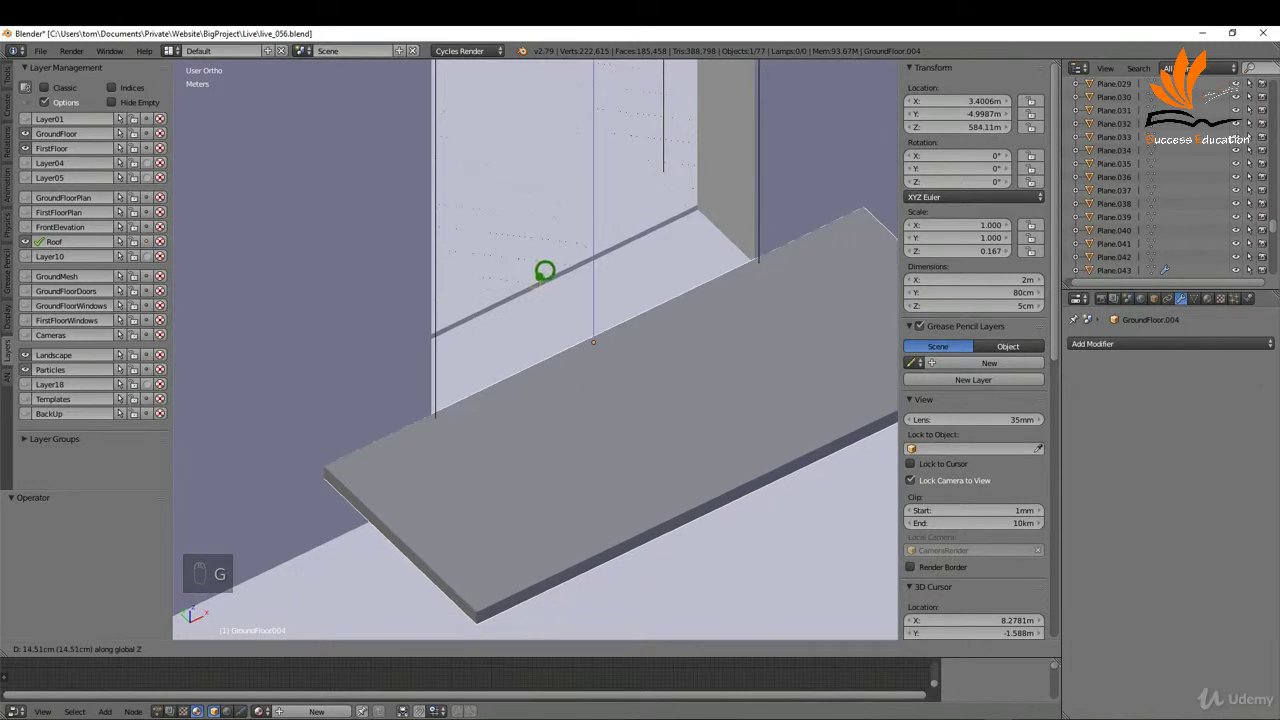
{"action": "left_click", "coordinate": [546, 271]}
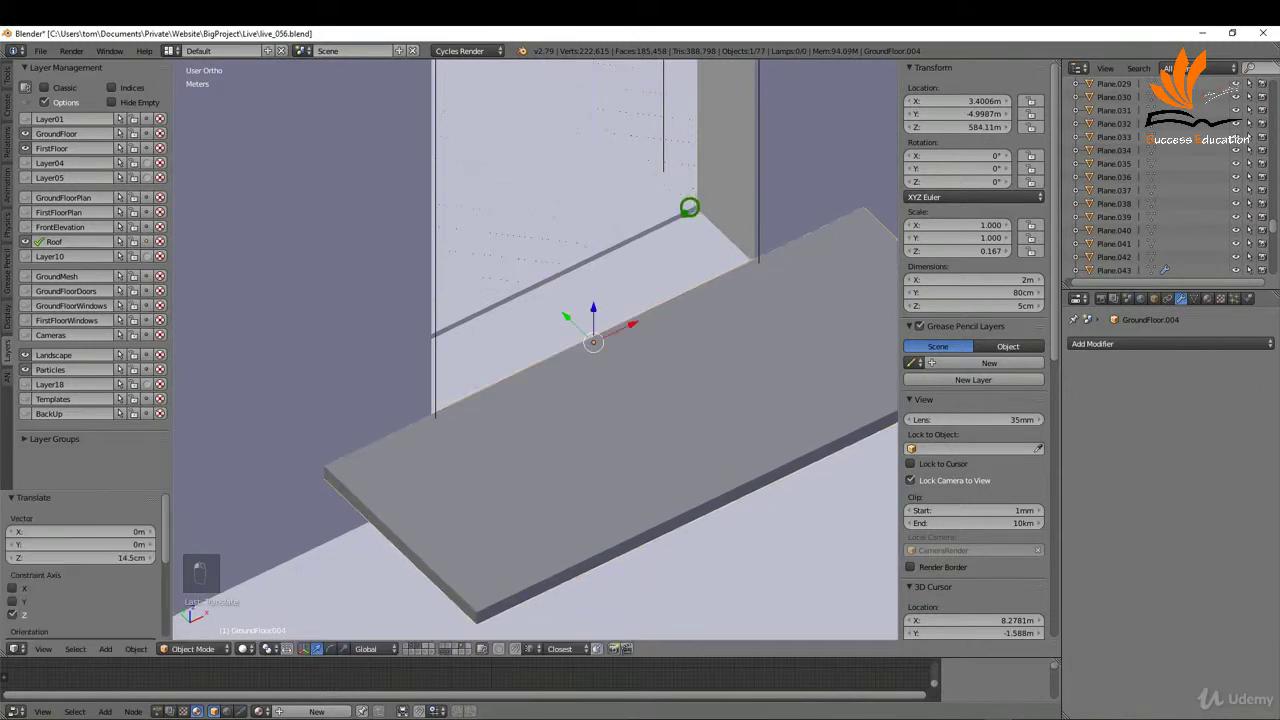
{"action": "middle_click_drag", "start_coordinate": [640, 369], "coordinate": [603, 354]}
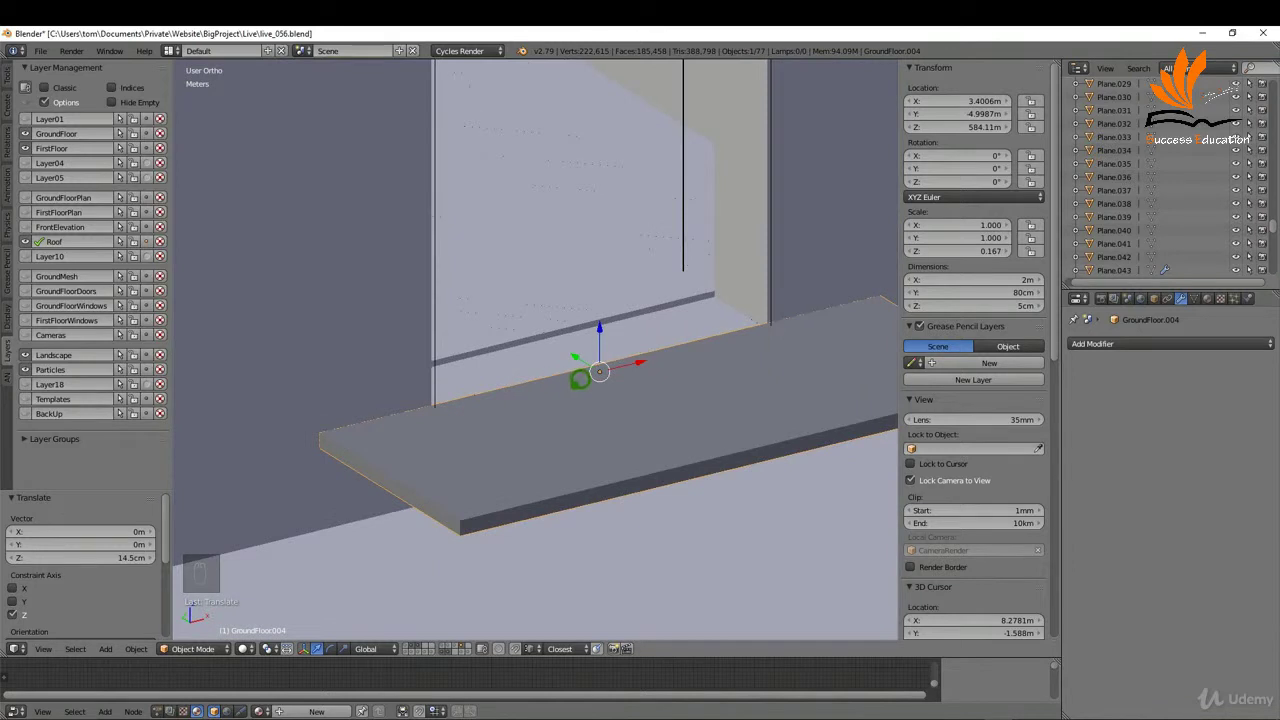
- In wireframe shading, raise the stone strip plane around the house 27 cm along Z, snapping to the doorstep's underside
{"action": "right_click", "coordinate": [391, 523]}
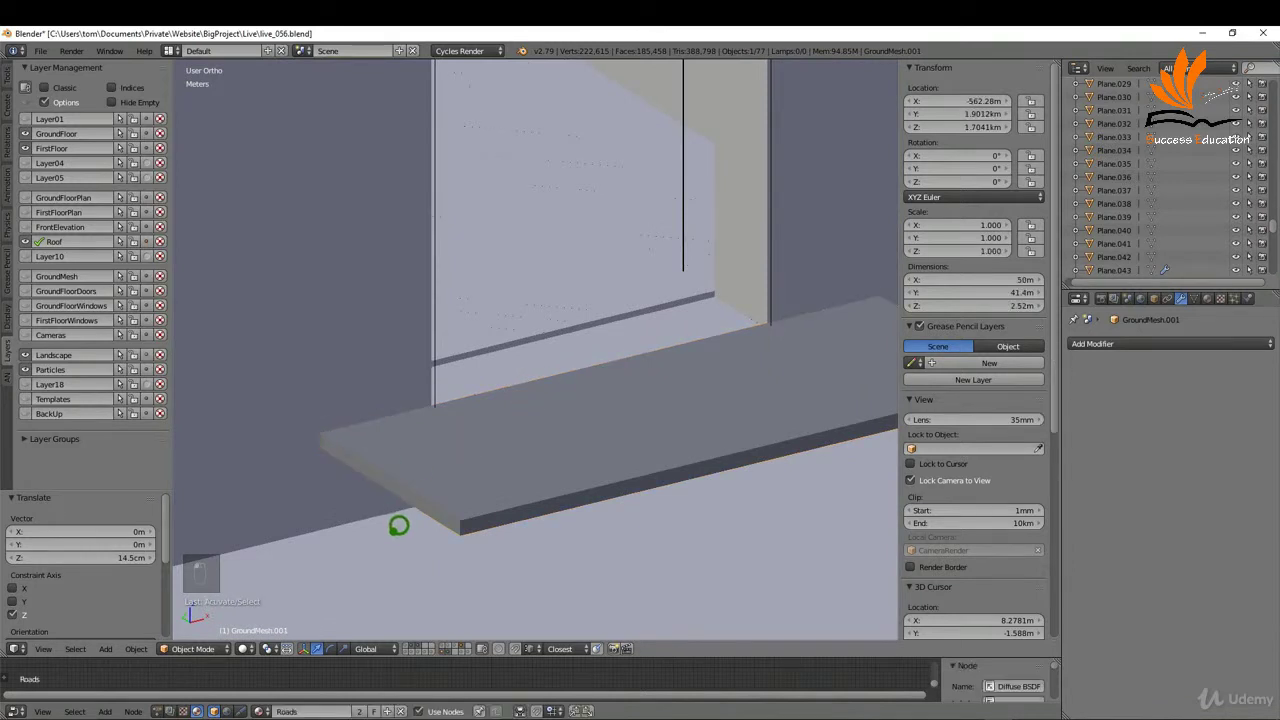
{"action": "key", "text": "z"}
{"action": "left_click", "coordinate": [499, 521]}
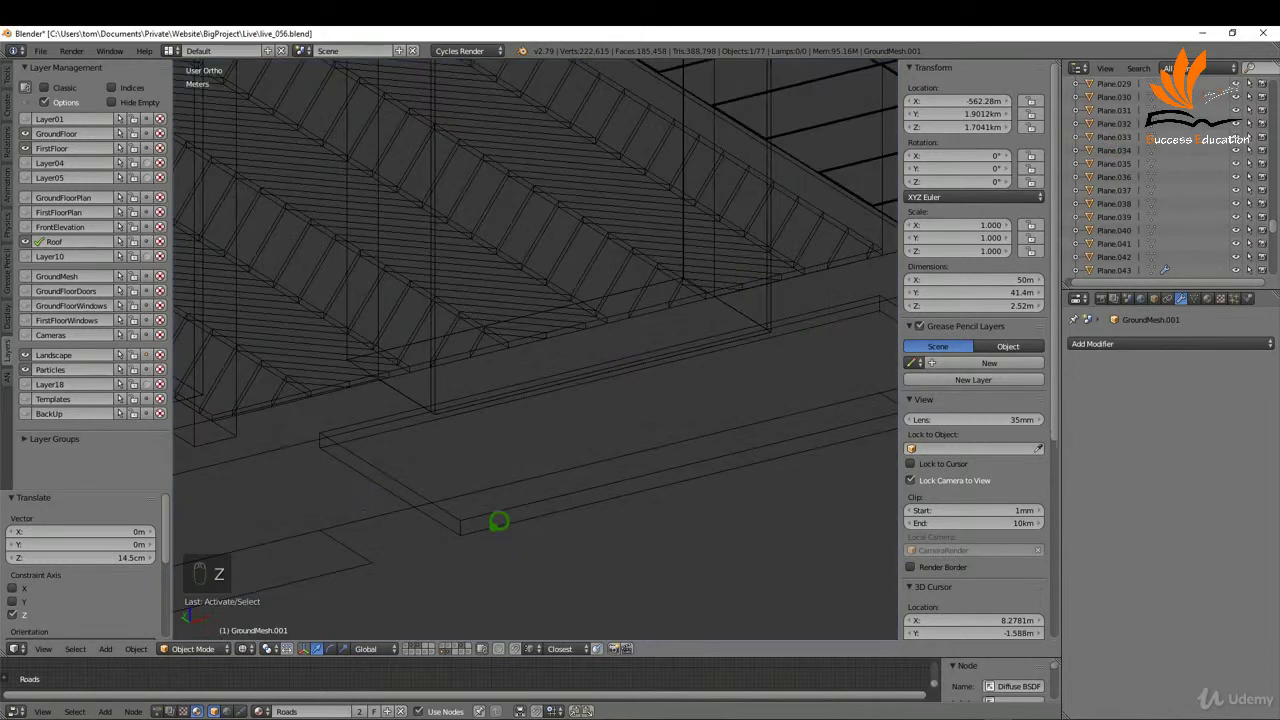
{"action": "right_click", "coordinate": [365, 541]}
{"action": "key", "text": "g"}
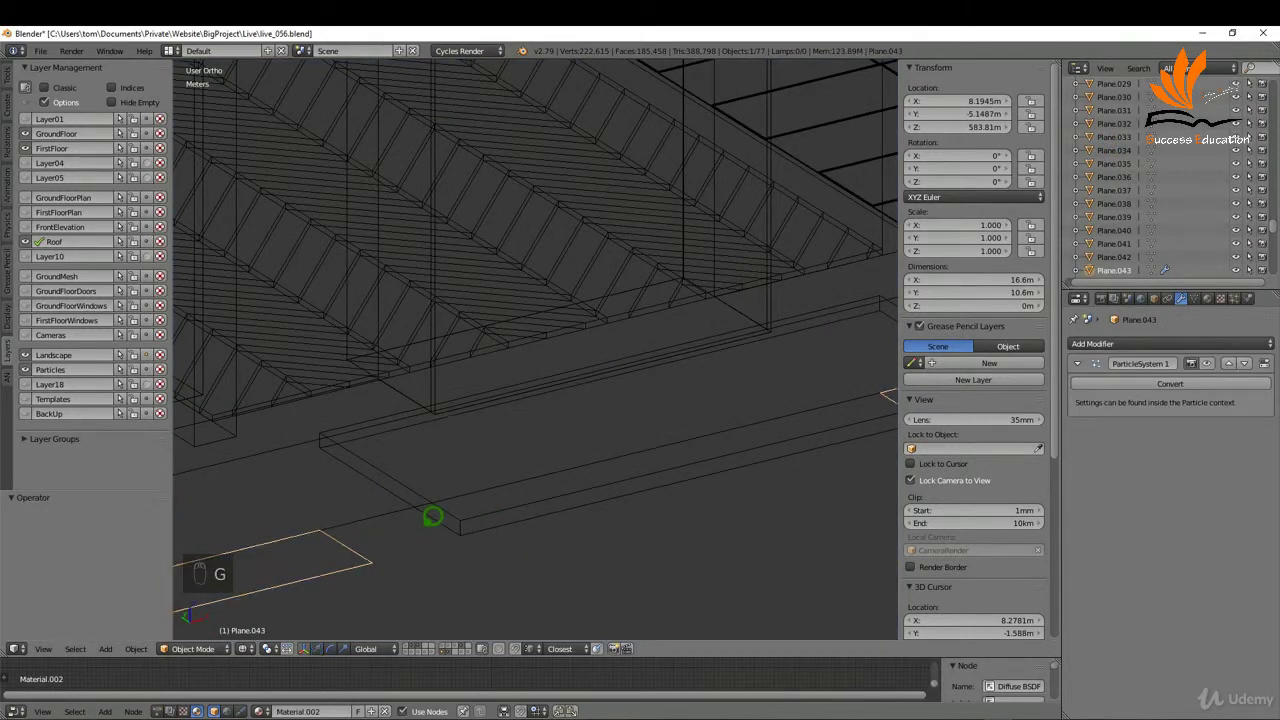
{"action": "key", "text": "z"}
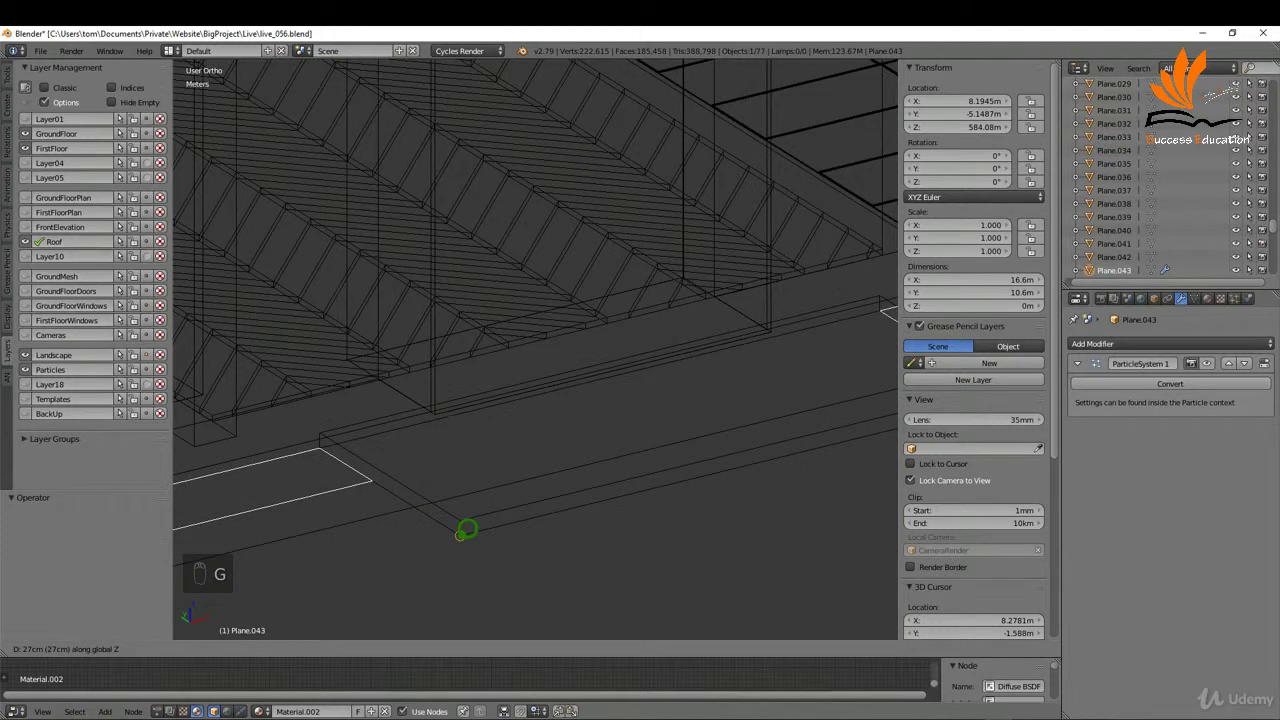
{"action": "left_click", "coordinate": [466, 529]}
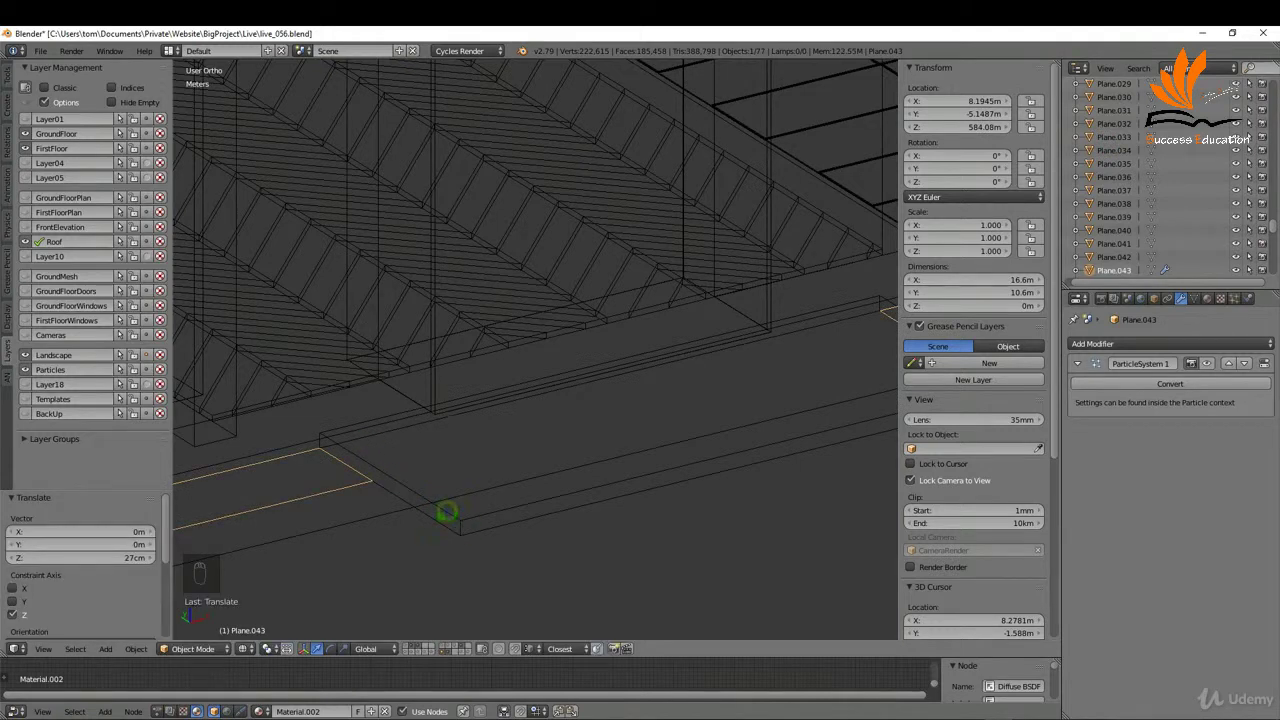
{"action": "scroll", "coordinate": [460, 468], "scroll_direction": "down", "scroll_amount": 7}
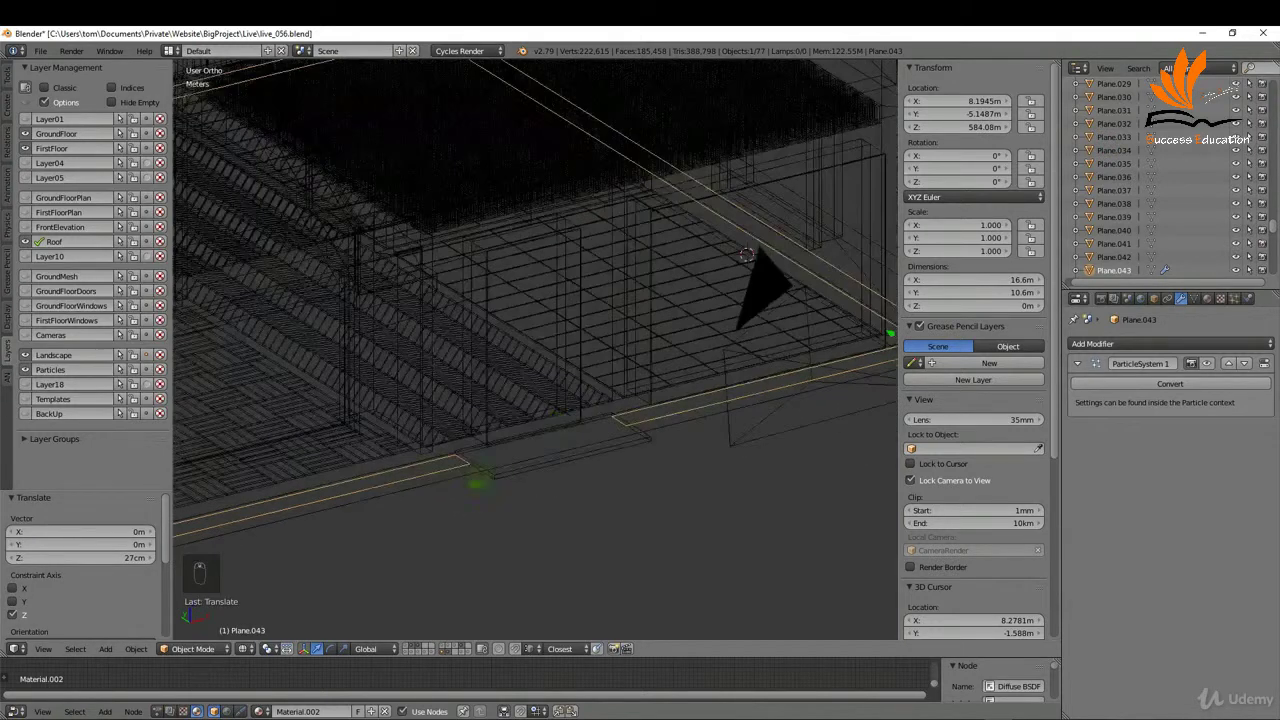
- Raise the ground mesh with the boundary walls about 27 cm along Z, snapping to the doorstep's lower corner
{"action": "right_click", "coordinate": [468, 468]}
{"action": "scroll", "coordinate": [475, 497], "scroll_direction": "down", "scroll_amount": 4}
{"action": "right_click", "coordinate": [721, 445]}
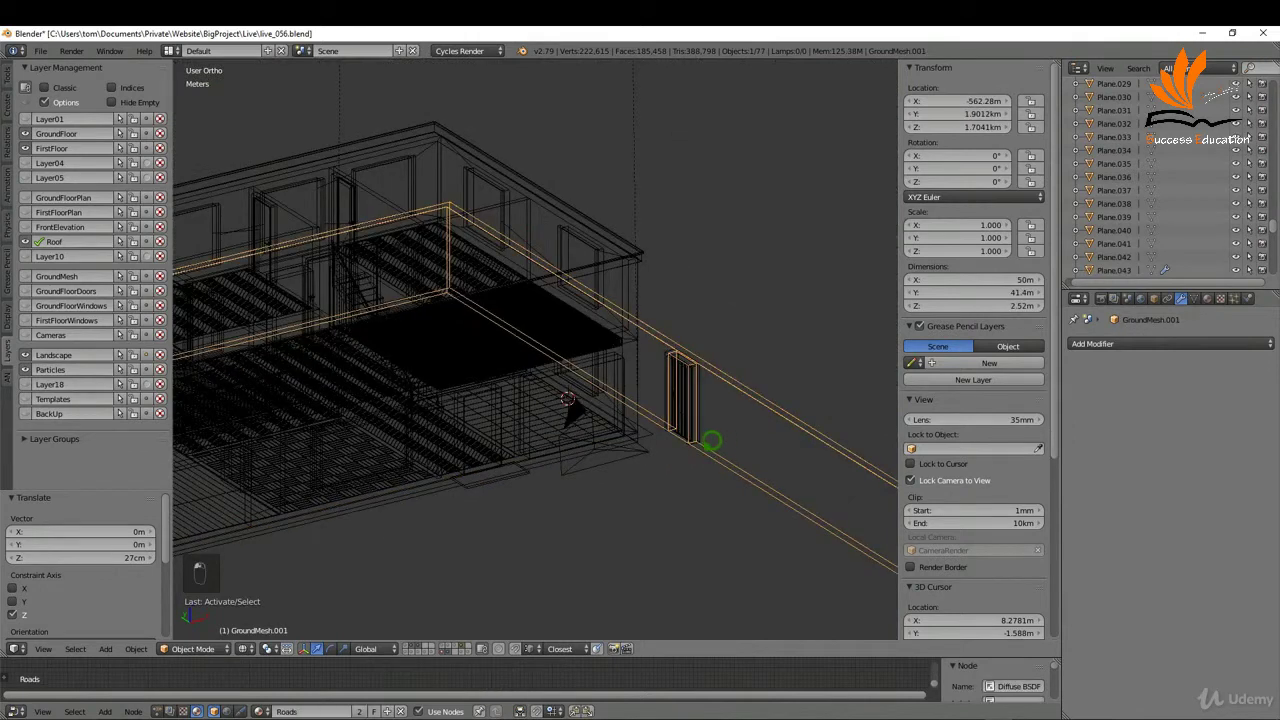
{"action": "scroll", "coordinate": [711, 441], "scroll_direction": "down", "scroll_amount": 6}
{"action": "scroll", "coordinate": [615, 480], "scroll_direction": "up", "scroll_amount": 4}
{"action": "scroll", "coordinate": [667, 404], "scroll_direction": "down", "scroll_amount": 2}
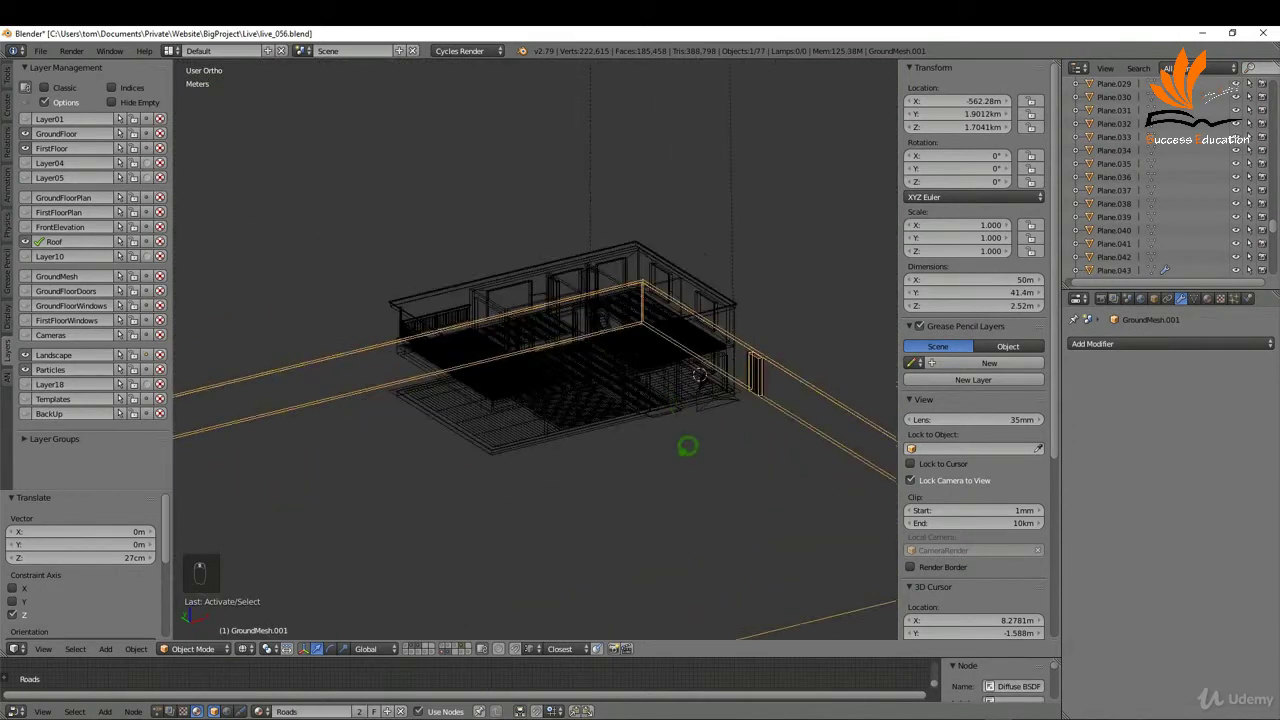
{"action": "scroll", "coordinate": [660, 406], "scroll_direction": "up", "scroll_amount": 8}
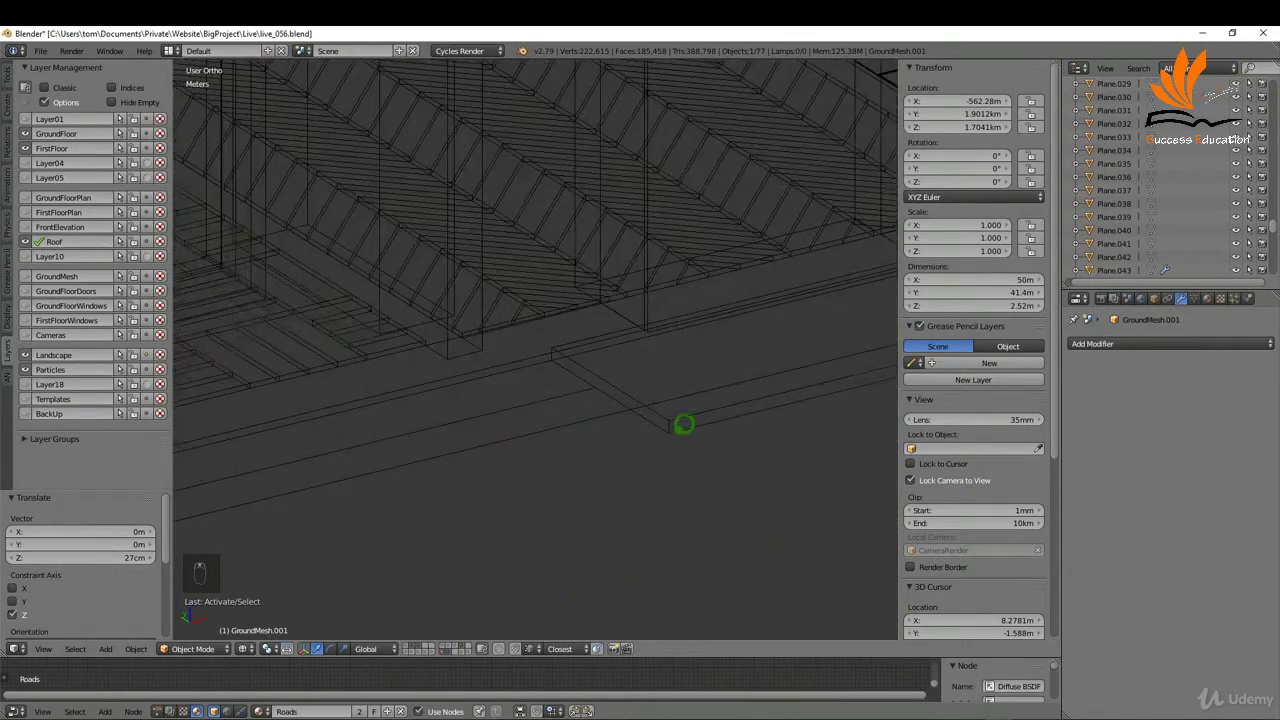
{"action": "key", "text": "g"}
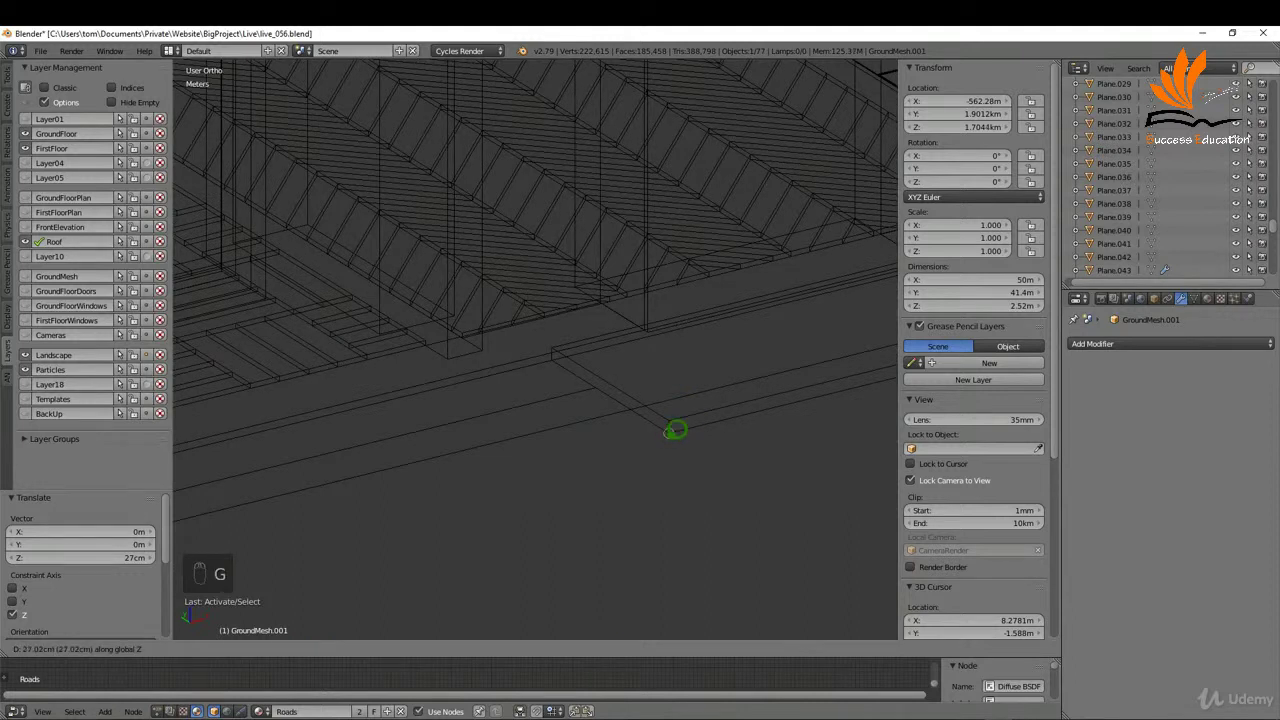
{"action": "left_click", "coordinate": [677, 431]}
- Examine from the front how the raised ground lines up with the base of the house
{"action": "middle_click_drag", "start_coordinate": [677, 432], "coordinate": [571, 436]}
{"action": "scroll", "coordinate": [571, 436], "scroll_direction": "down", "scroll_amount": 5}
{"action": "right_click", "coordinate": [571, 436]}
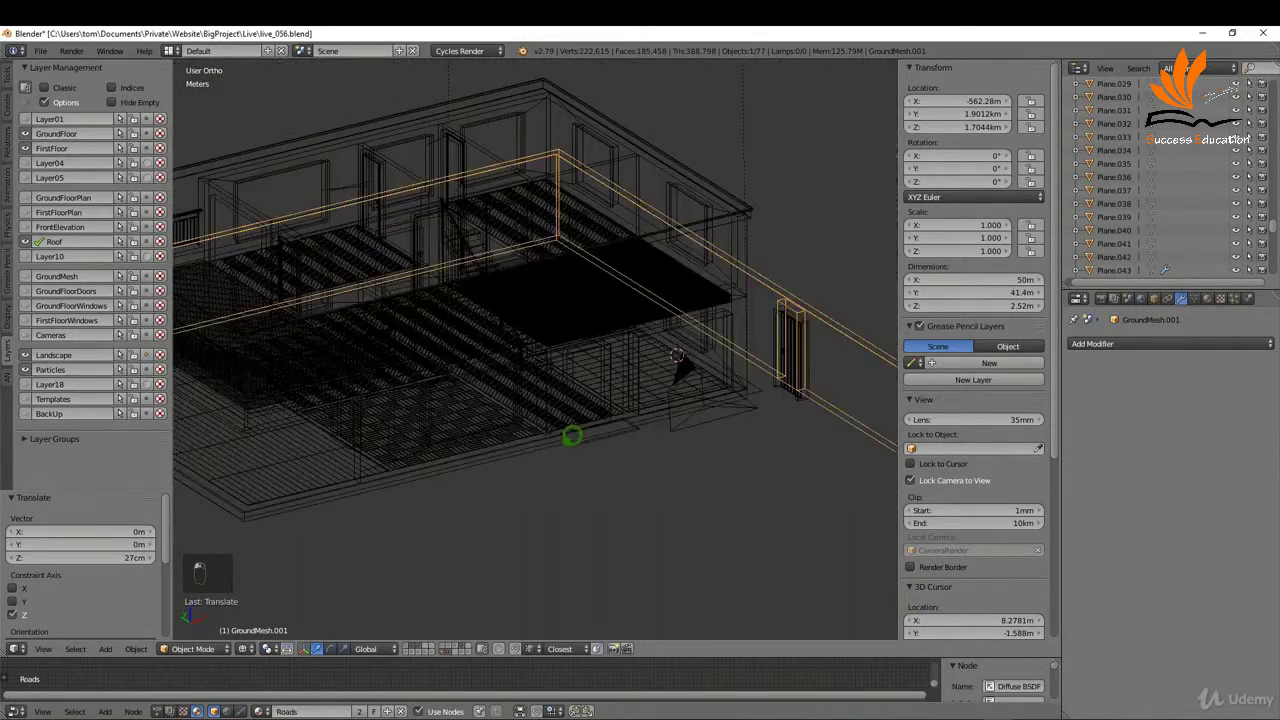
{"action": "key", "text": "KP_1"}
{"action": "scroll", "coordinate": [710, 508], "scroll_direction": "up", "scroll_amount": 3}
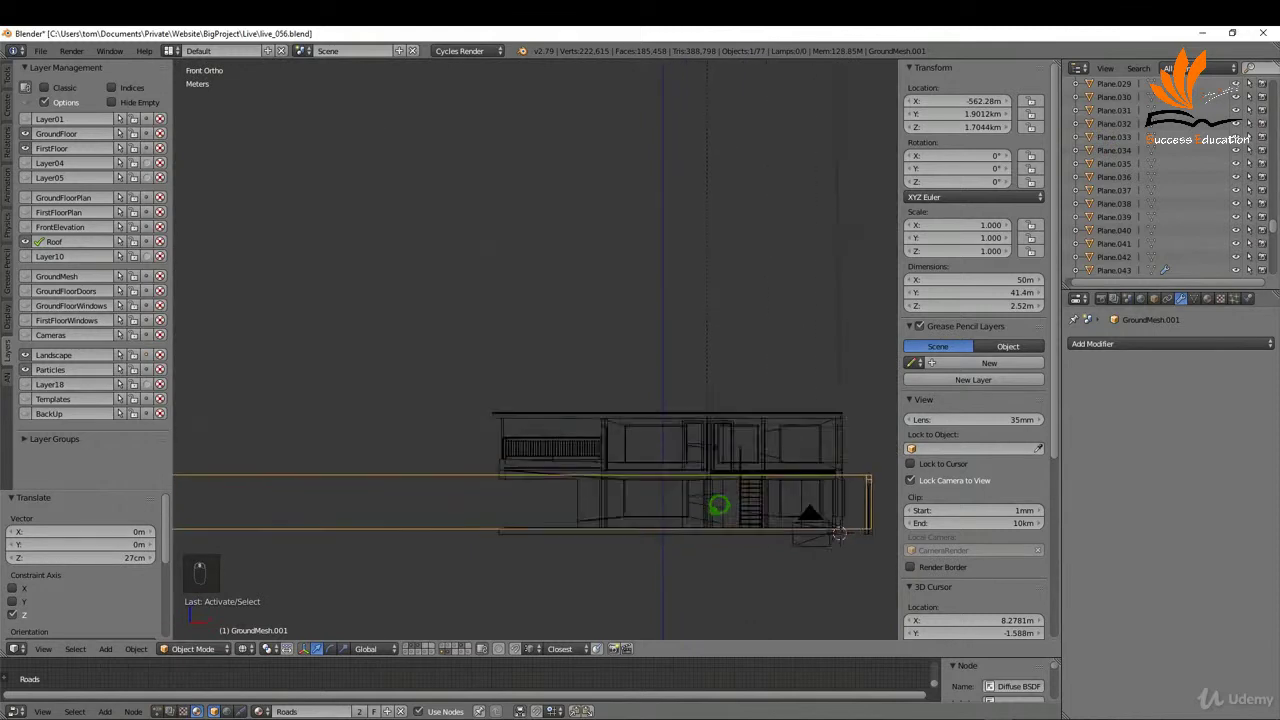
{"action": "scroll", "coordinate": [710, 508], "scroll_direction": "down", "scroll_amount": 2}
{"action": "scroll", "coordinate": [710, 508], "scroll_direction": "up", "scroll_amount": 6}
{"action": "scroll", "coordinate": [860, 525], "scroll_direction": "up", "scroll_amount": 4}
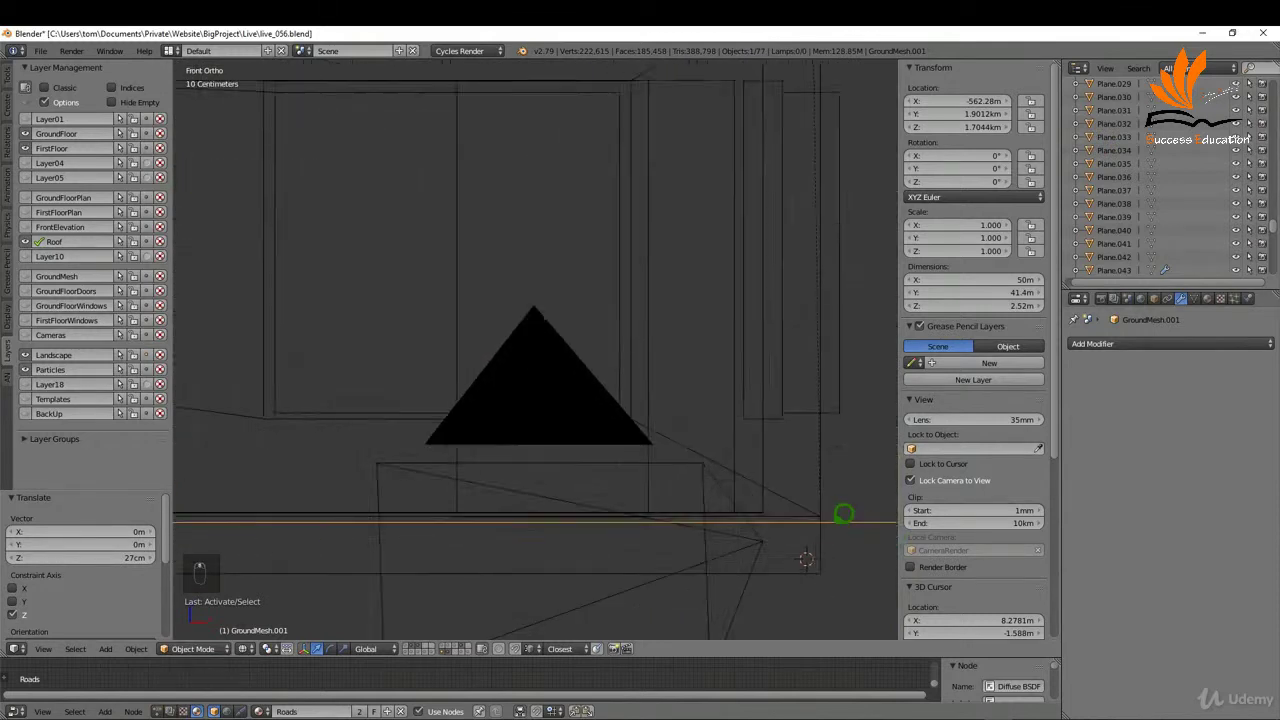
{"action": "scroll", "coordinate": [771, 451], "scroll_direction": "down", "scroll_amount": 7}
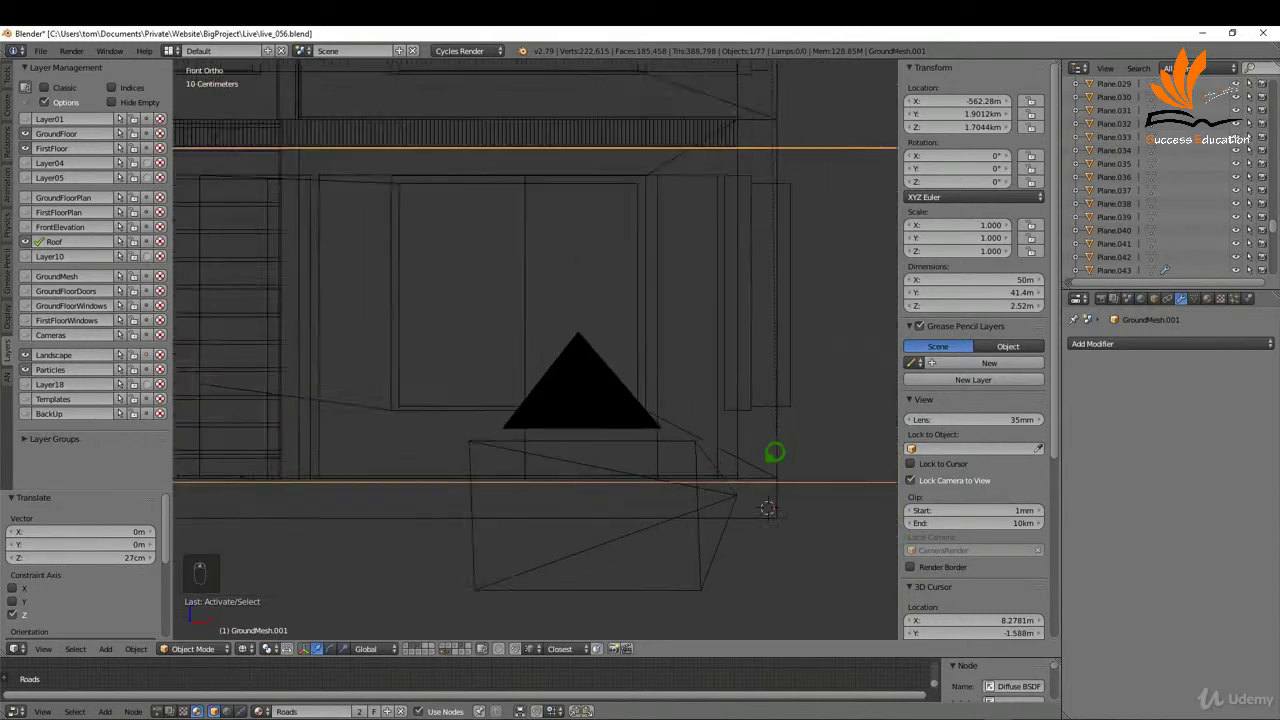
- In solid shading, raise the timber door in the boundary wall along Z to fit its opening
{"action": "key", "text": "z"}
{"action": "left_click", "coordinate": [677, 549]}
{"action": "middle_click_drag", "start_coordinate": [594, 509], "coordinate": [629, 522]}
{"action": "right_click", "coordinate": [607, 257]}
{"action": "scroll", "coordinate": [600, 240], "scroll_direction": "up", "scroll_amount": 5}
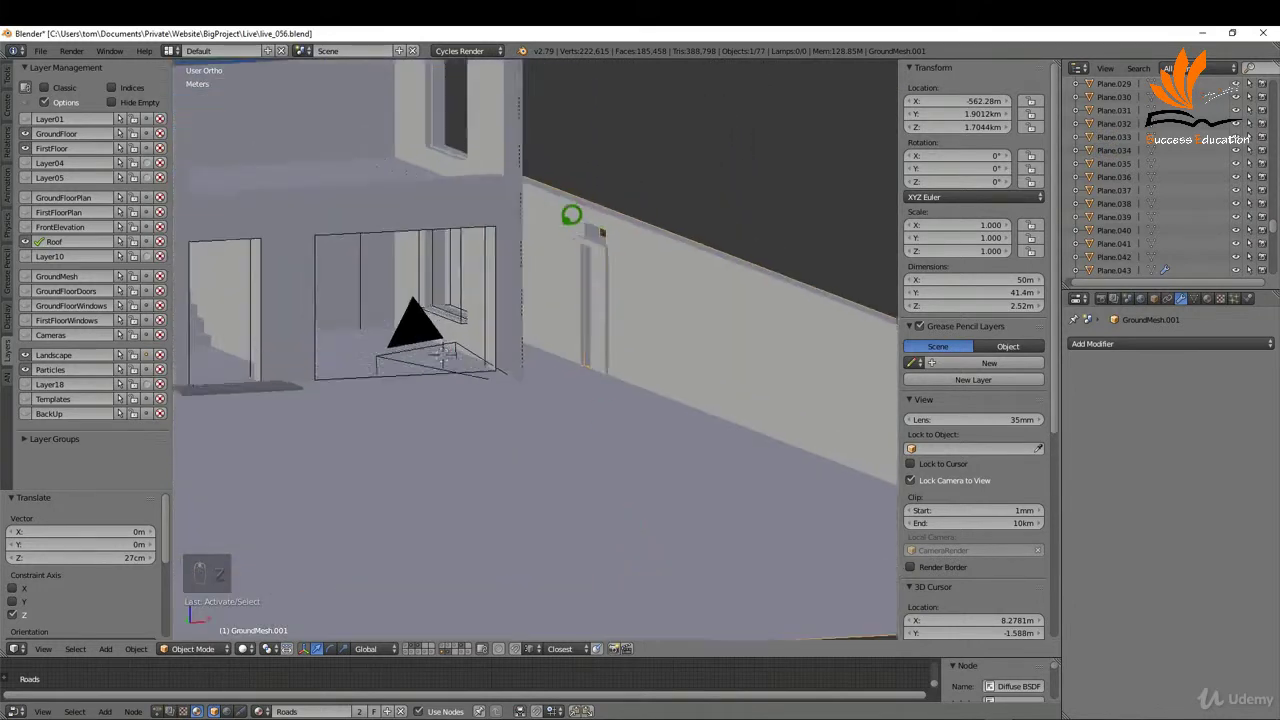
{"action": "scroll", "coordinate": [630, 257], "scroll_direction": "down", "scroll_amount": 3}
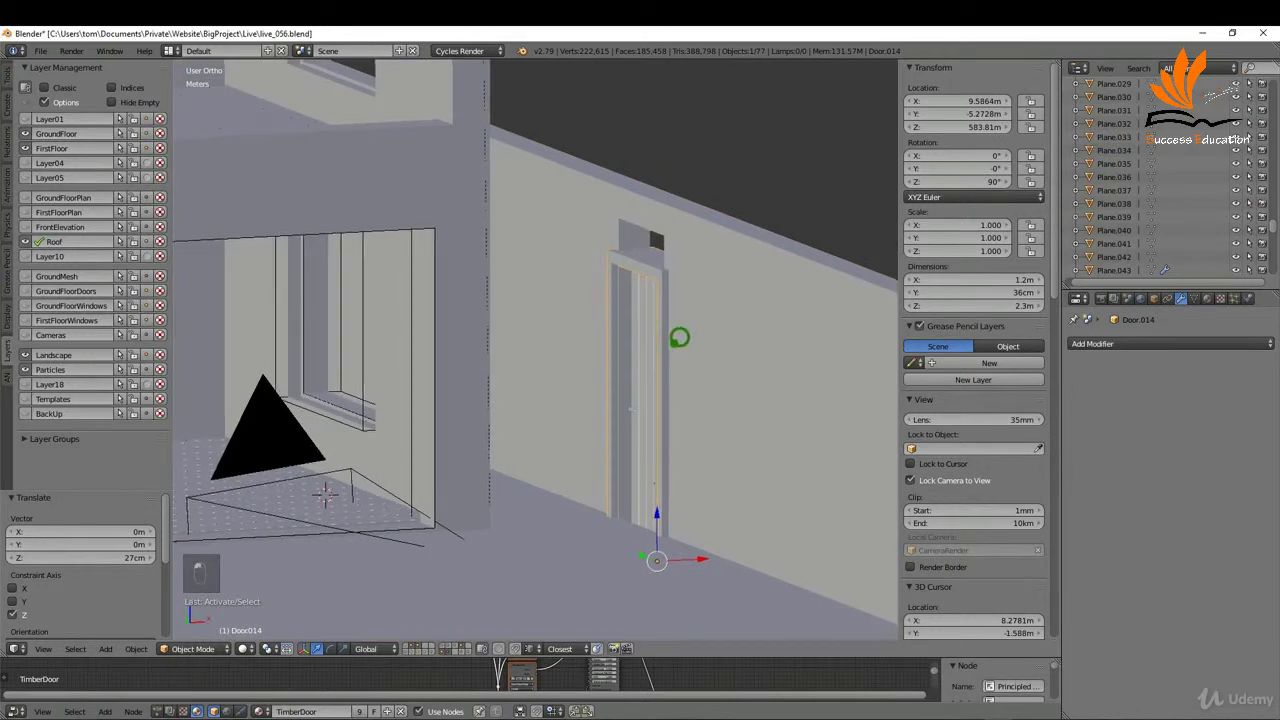
{"action": "middle_click_drag", "start_coordinate": [680, 337], "coordinate": [674, 369]}
{"action": "key", "text": "g"}
{"action": "key", "text": "z"}
{"action": "left_click", "coordinate": [634, 481]}
- Examine the front of the house and how the doorstep slab meets the raised ground
{"action": "scroll", "coordinate": [634, 481], "scroll_direction": "down", "scroll_amount": 5}
{"action": "middle_click_drag", "start_coordinate": [634, 481], "coordinate": [534, 474]}
{"action": "right_click", "coordinate": [534, 474]}
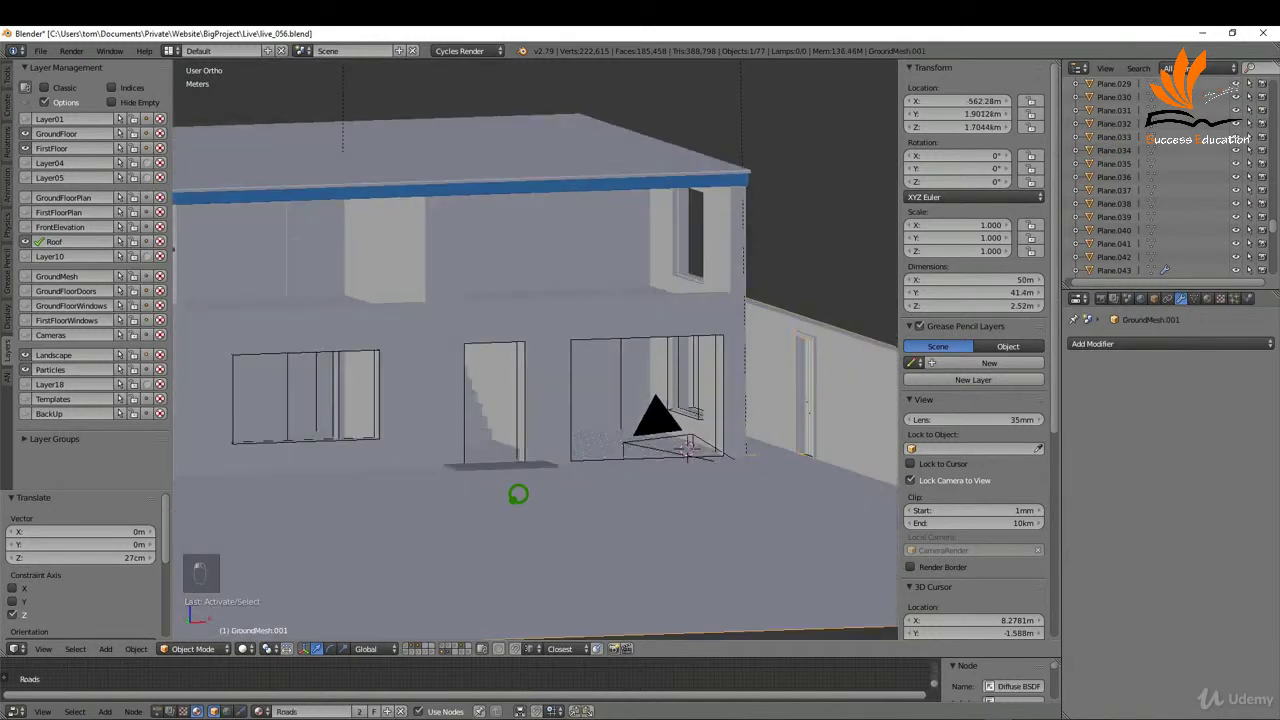
{"action": "scroll", "coordinate": [457, 466], "scroll_direction": "up", "scroll_amount": 6}
{"action": "right_click", "coordinate": [453, 447]}
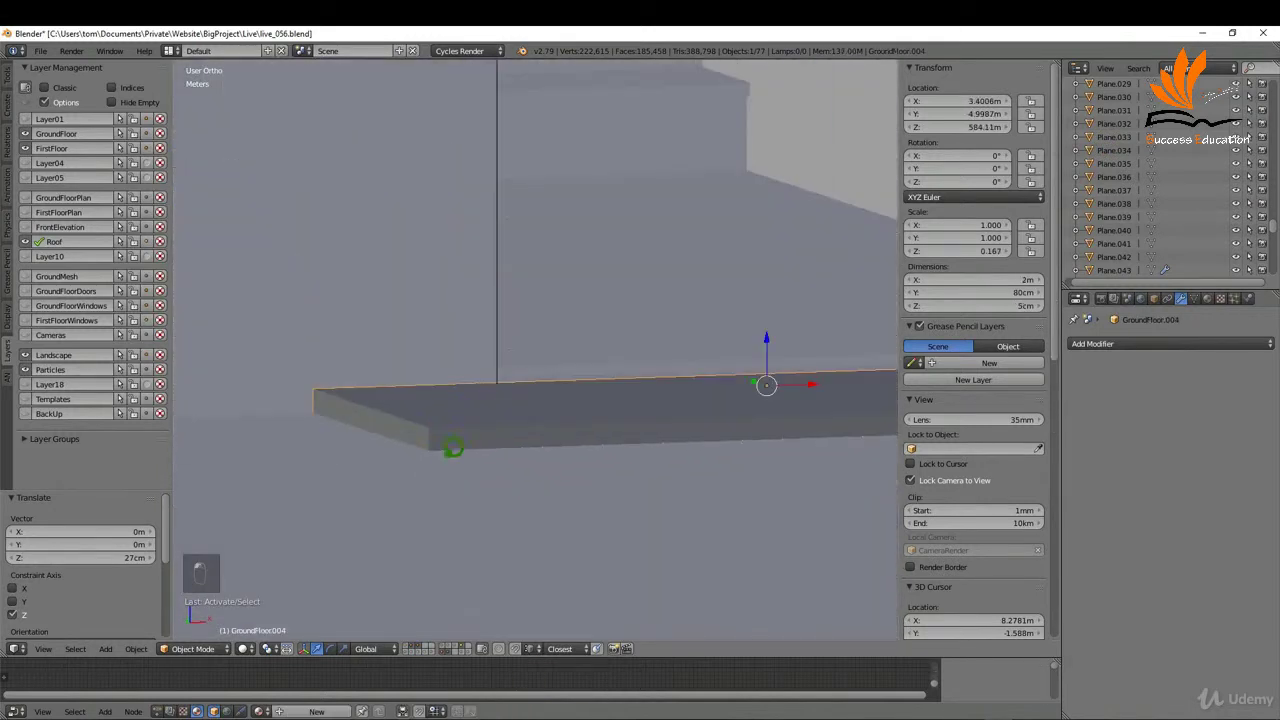
{"action": "middle_click_drag", "start_coordinate": [471, 465], "coordinate": [563, 383]}
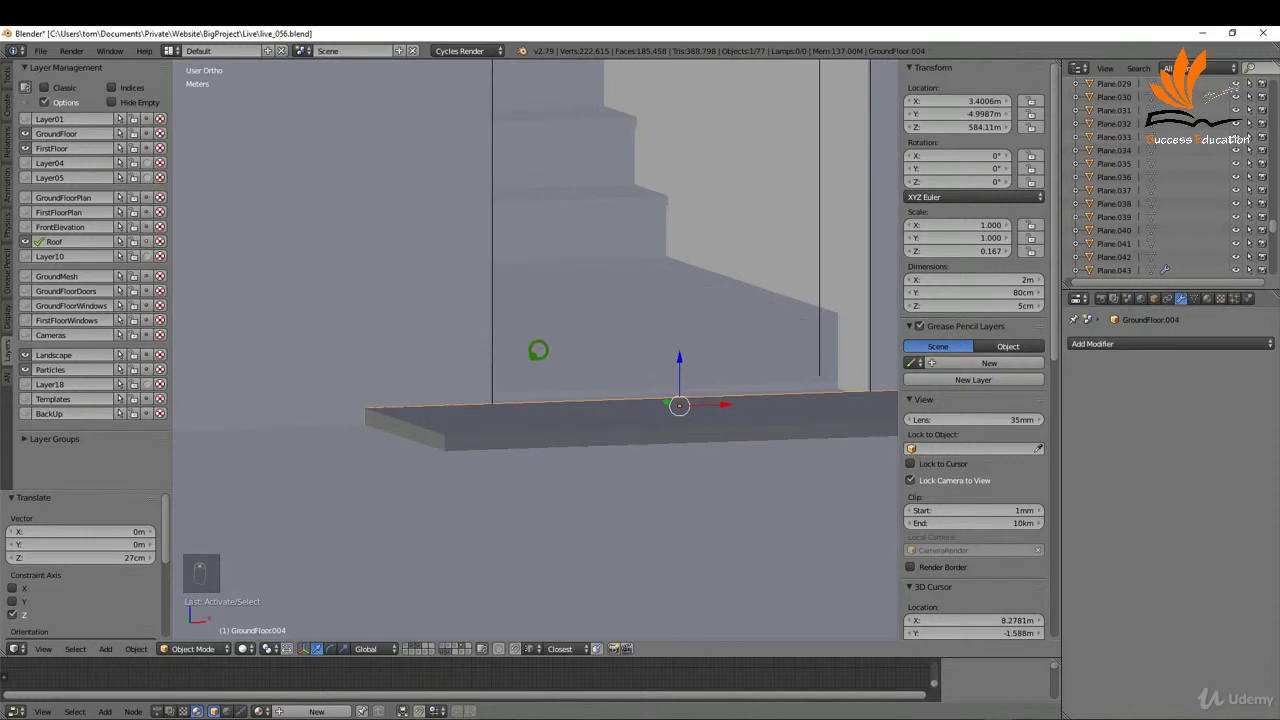
{"action": "scroll", "coordinate": [594, 371], "scroll_direction": "down", "scroll_amount": 11}
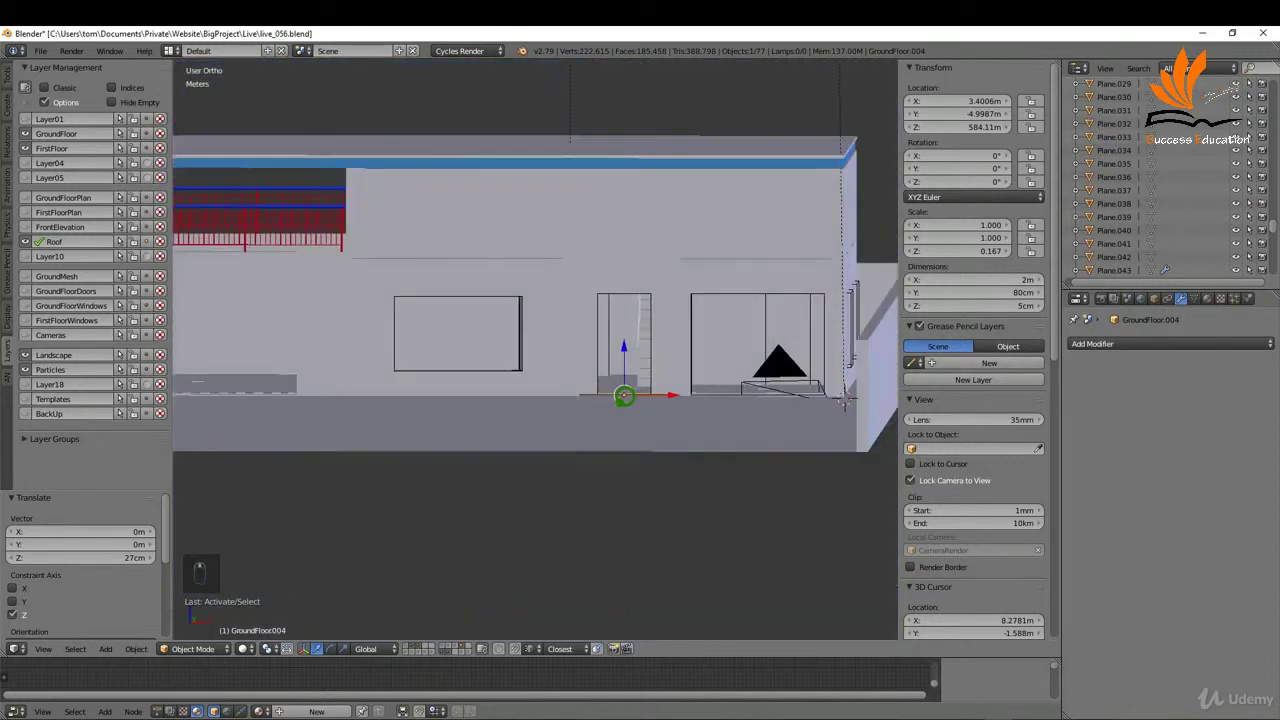
{"action": "middle_click_drag", "start_coordinate": [626, 397], "coordinate": [615, 397]}
{"action": "scroll", "coordinate": [615, 397], "scroll_direction": "up", "scroll_amount": 5}
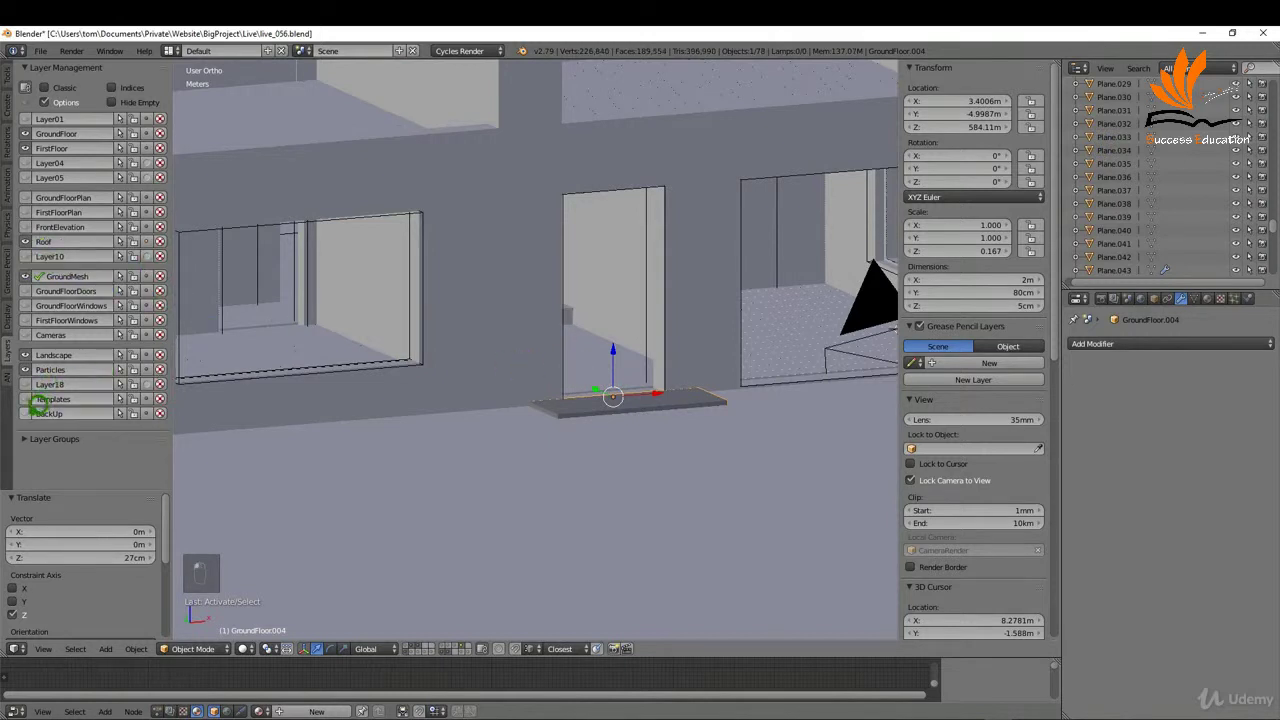
- Show the BackUp layer together with the GroundMesh layer and view the terrain from the front
{"action": "left_click", "coordinate": [38, 408]}
{"action": "key", "text": "KP_1"}
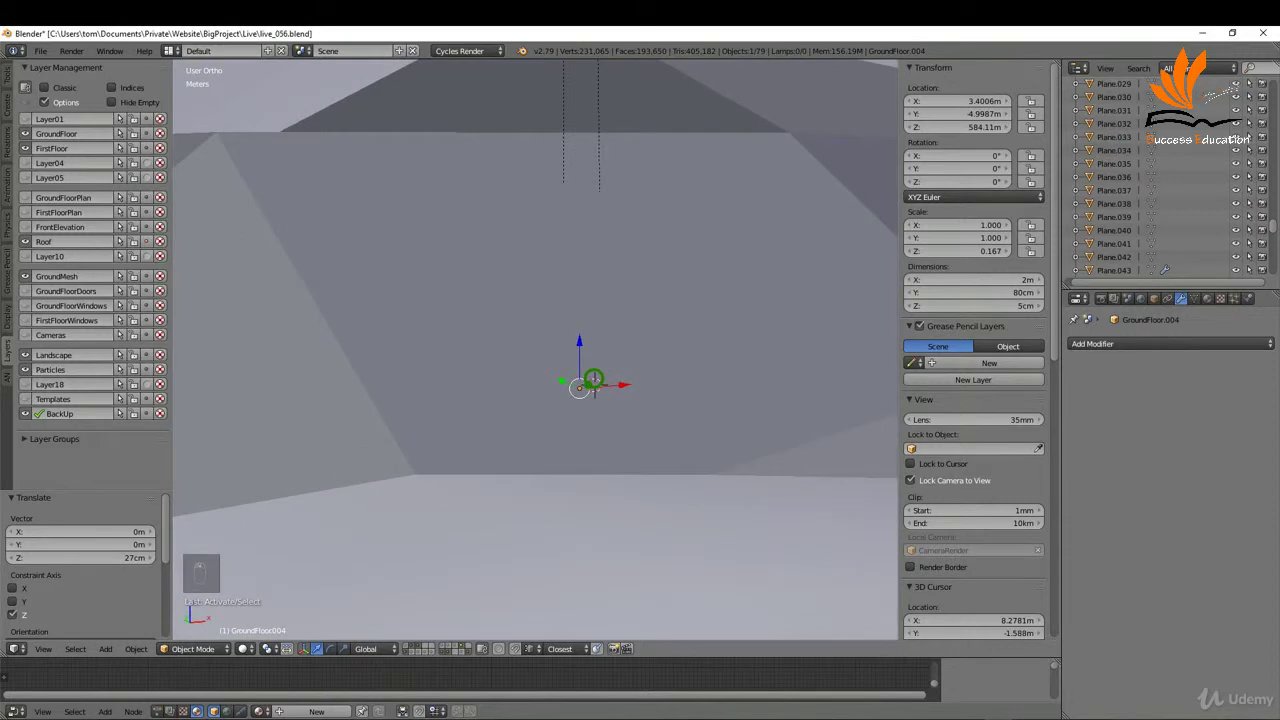
{"action": "scroll", "coordinate": [591, 392], "scroll_direction": "down", "scroll_amount": 5}
- In wireframe, raise the two terrain meshes along Z until their flat ground line meets the base of the house walls
{"action": "key", "text": "z"}
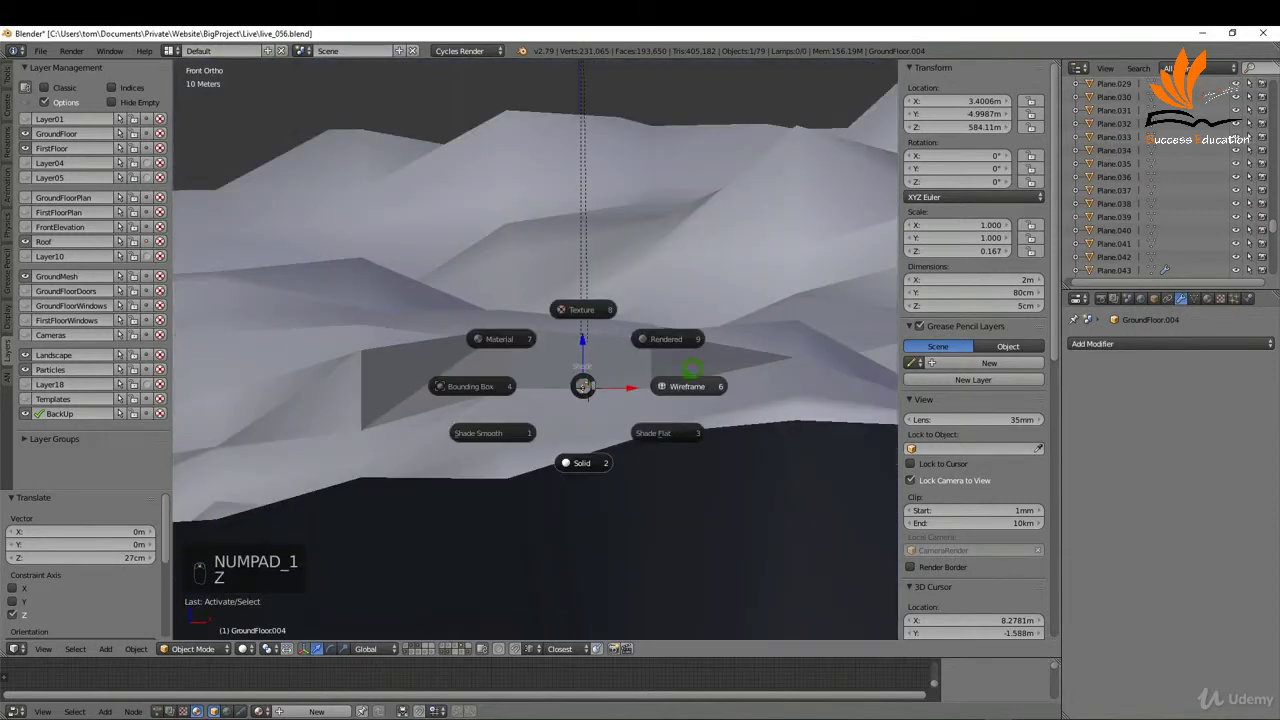
{"action": "left_click", "coordinate": [665, 385]}
{"action": "right_click", "coordinate": [727, 265]}
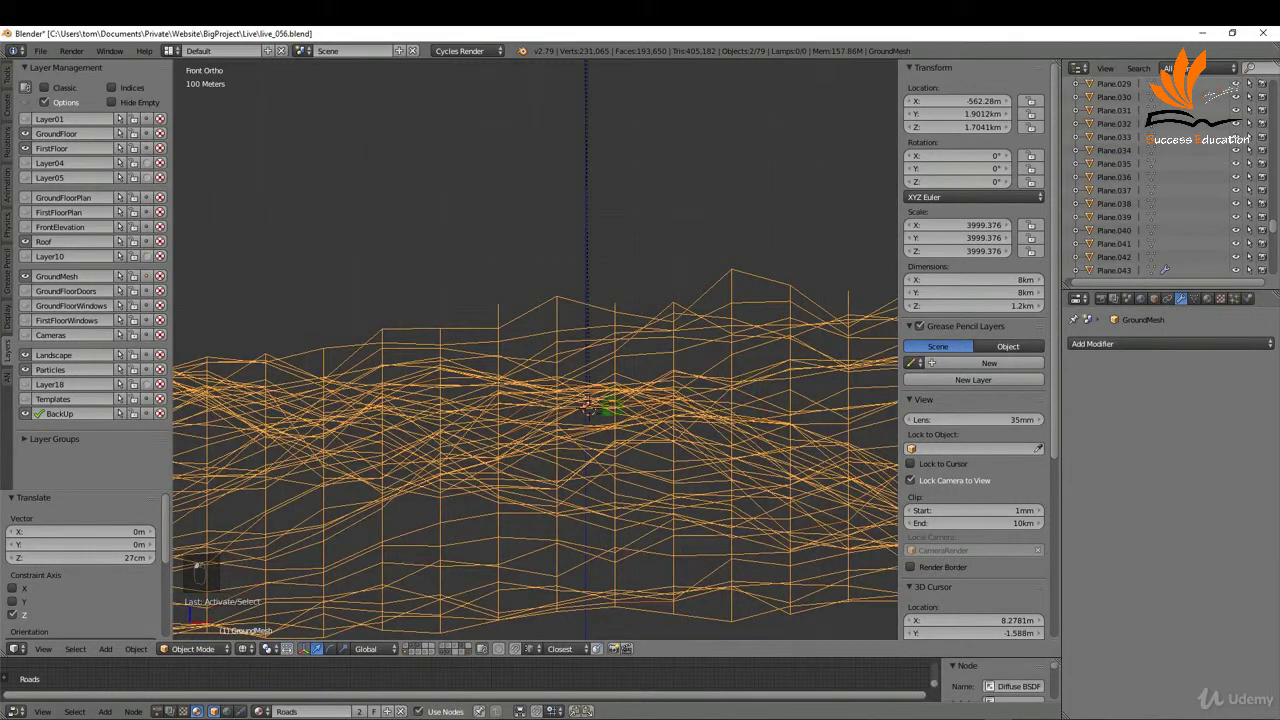
{"action": "scroll", "coordinate": [630, 368], "scroll_direction": "down", "scroll_amount": 3}
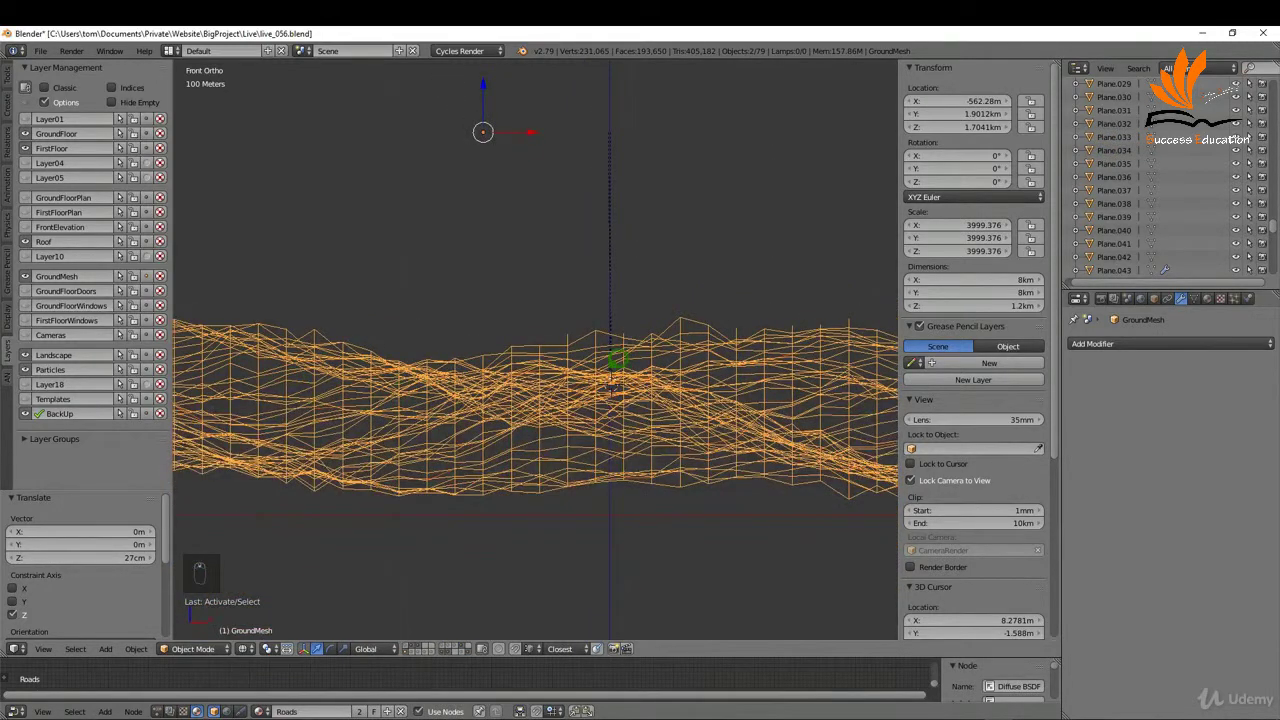
{"action": "scroll", "coordinate": [790, 352], "scroll_direction": "up", "scroll_amount": 7}
{"action": "scroll", "coordinate": [682, 345], "scroll_direction": "down", "scroll_amount": 6}
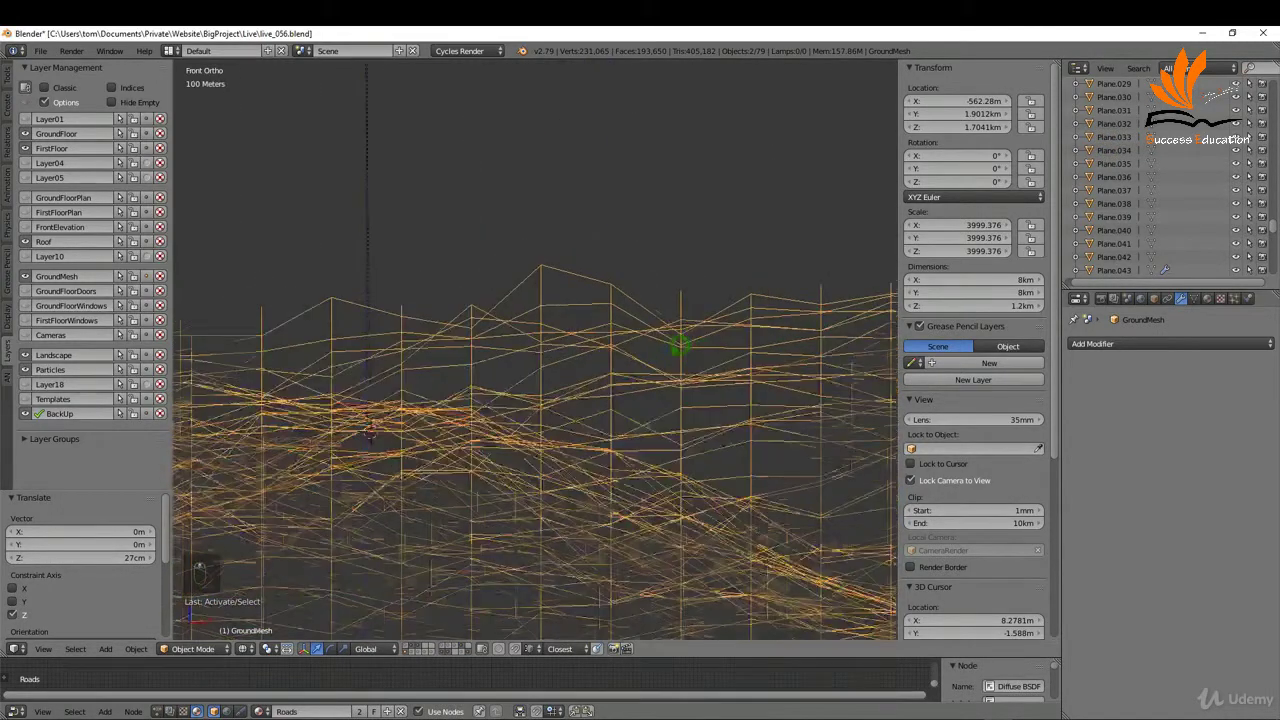
{"action": "scroll", "coordinate": [545, 393], "scroll_direction": "up", "scroll_amount": 10}
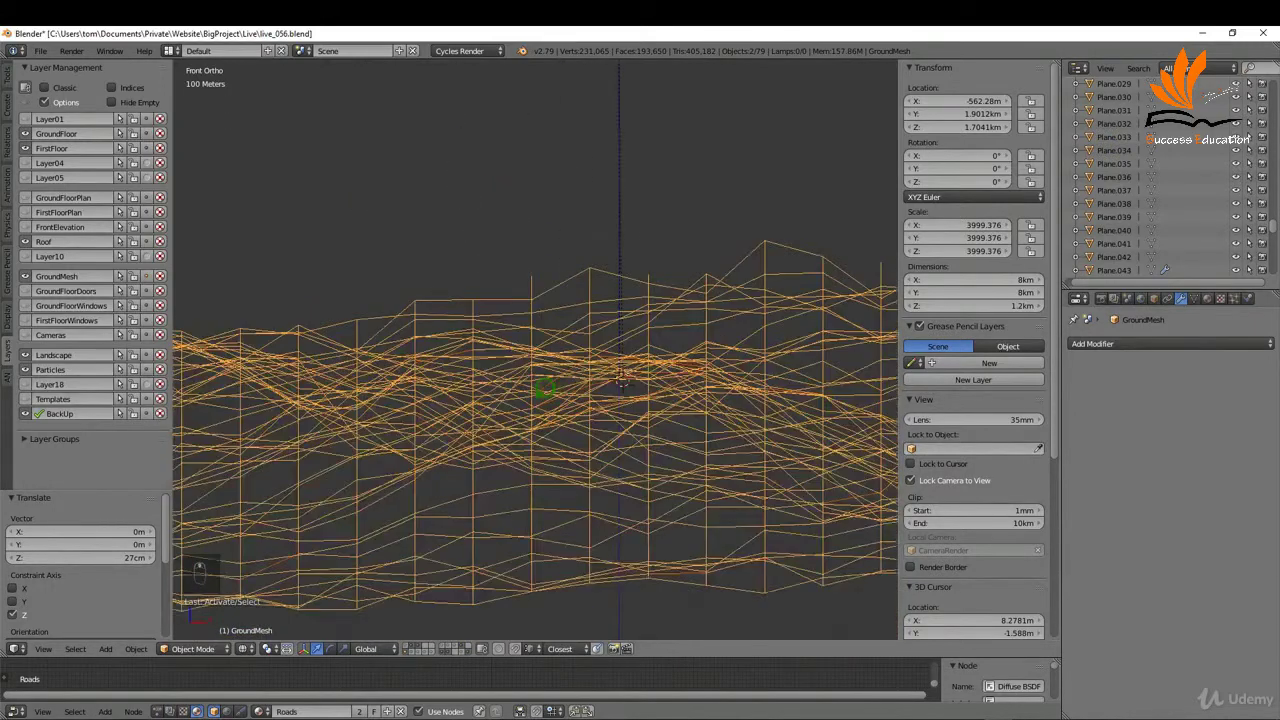
{"action": "scroll", "coordinate": [656, 378], "scroll_direction": "up", "scroll_amount": 6}
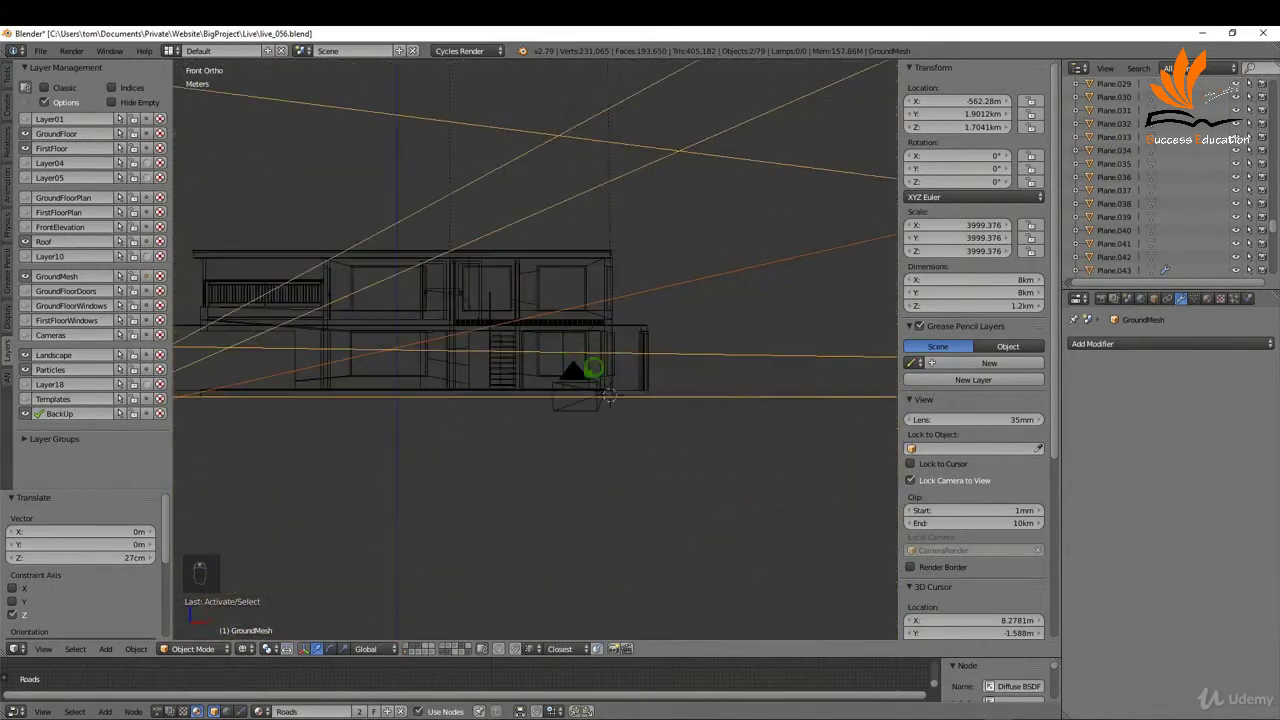
{"action": "scroll", "coordinate": [785, 407], "scroll_direction": "up", "scroll_amount": 5}
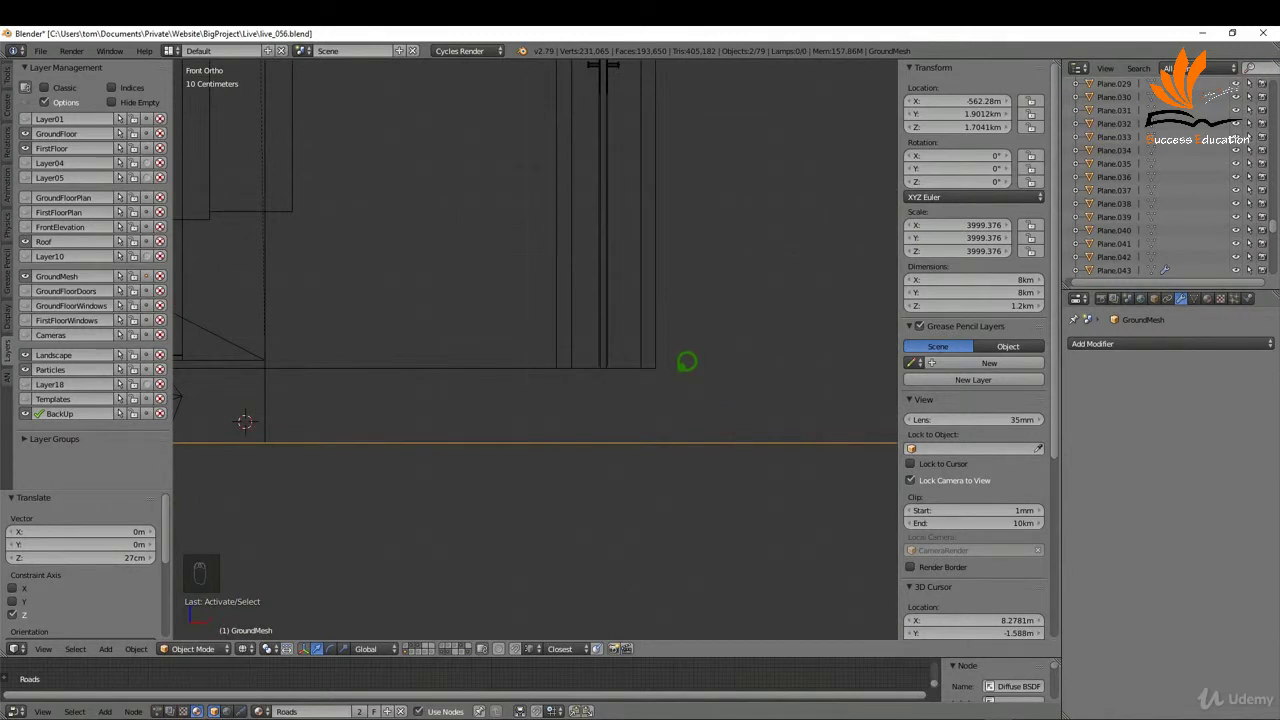
{"action": "key", "text": "g"}
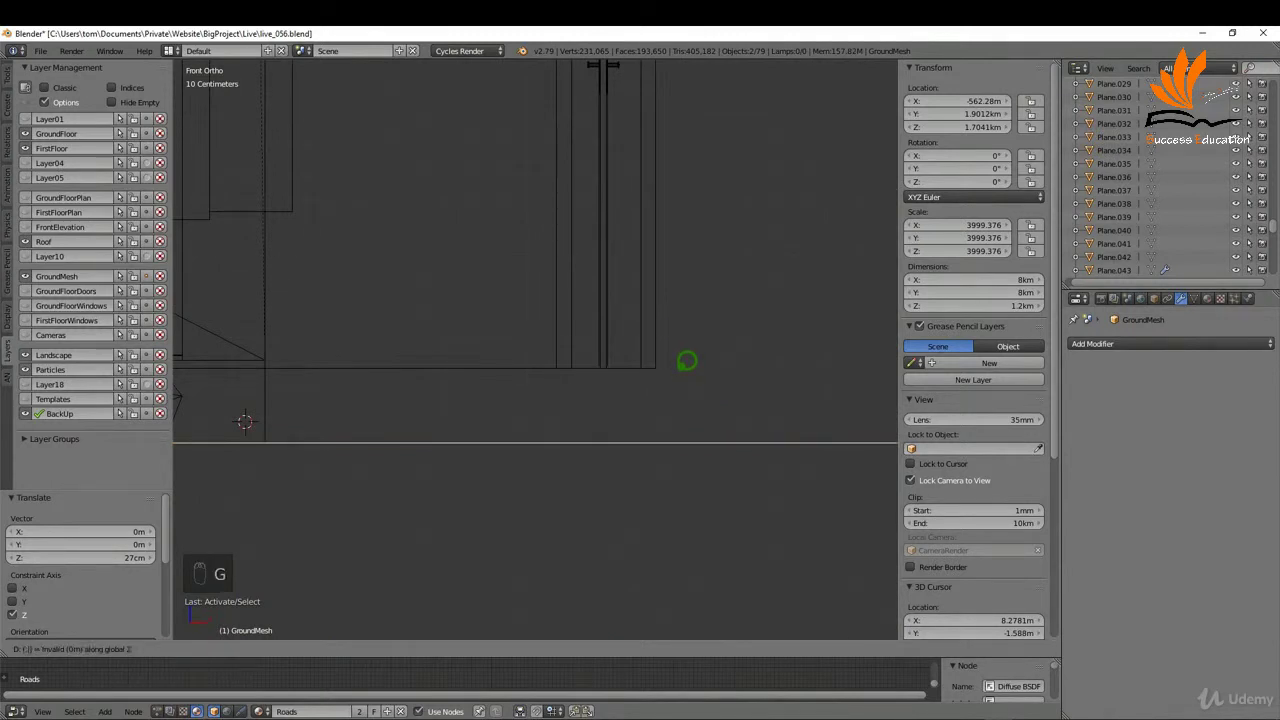
{"action": "left_click", "coordinate": [687, 361]}
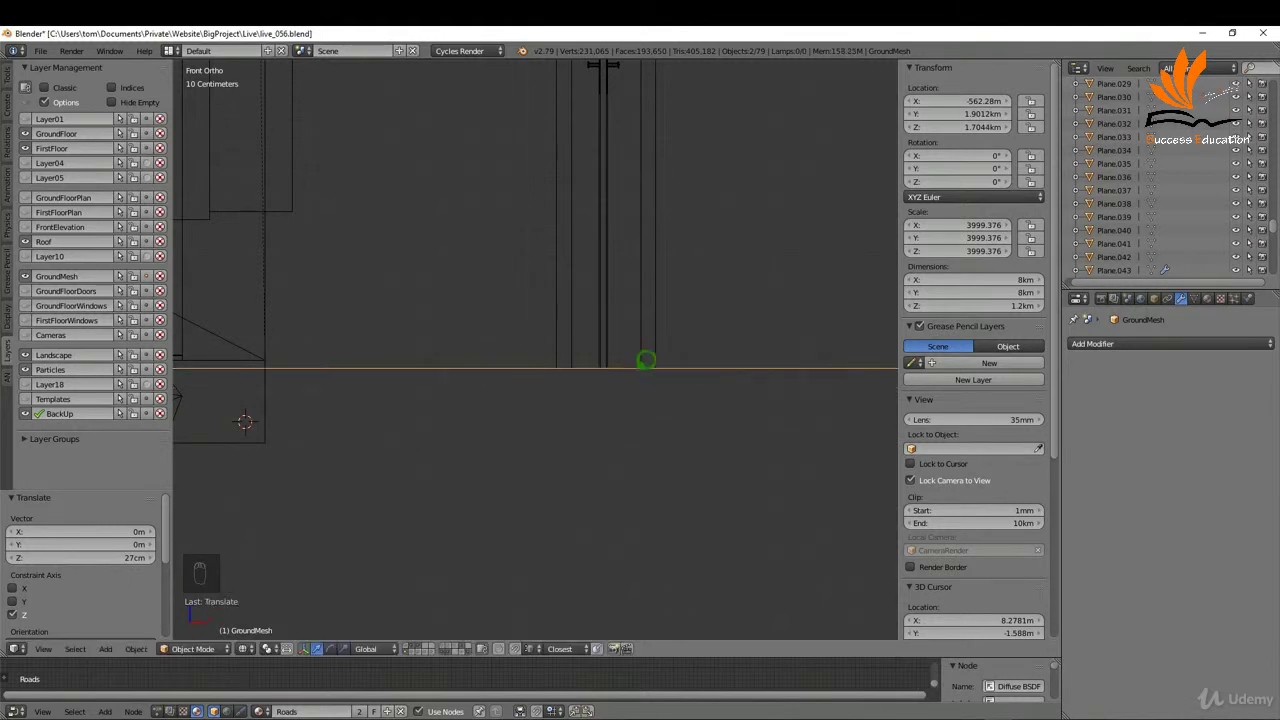
- Hide the BackUp and GroundMesh layers and return the house to solid shading
{"action": "scroll", "coordinate": [683, 393], "scroll_direction": "down", "scroll_amount": 10}
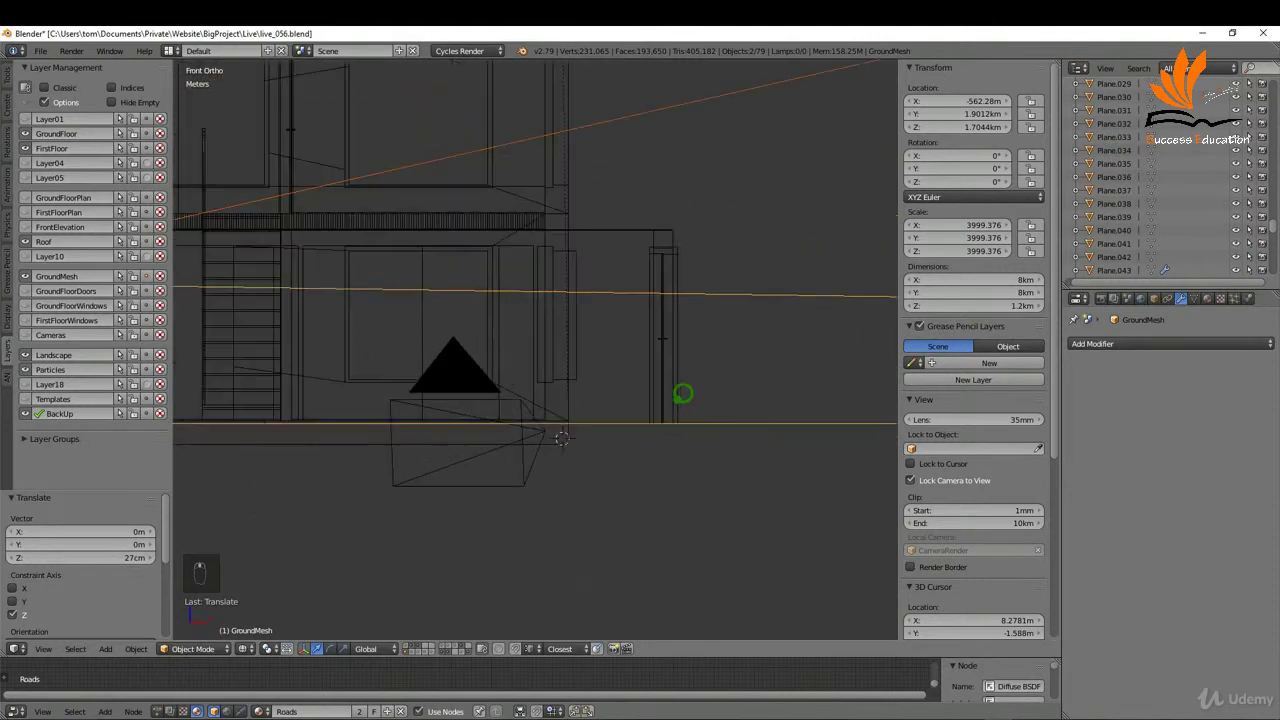
{"action": "left_click", "coordinate": [25, 413]}
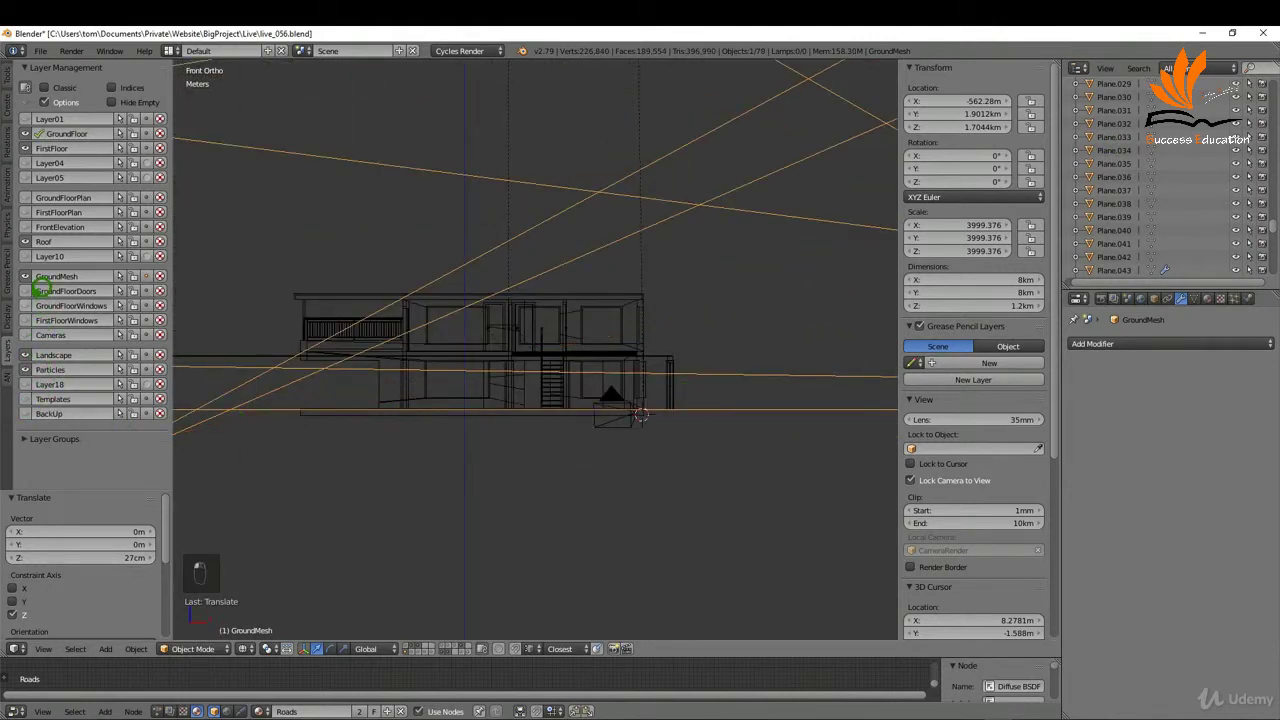
{"action": "left_click", "coordinate": [25, 276]}
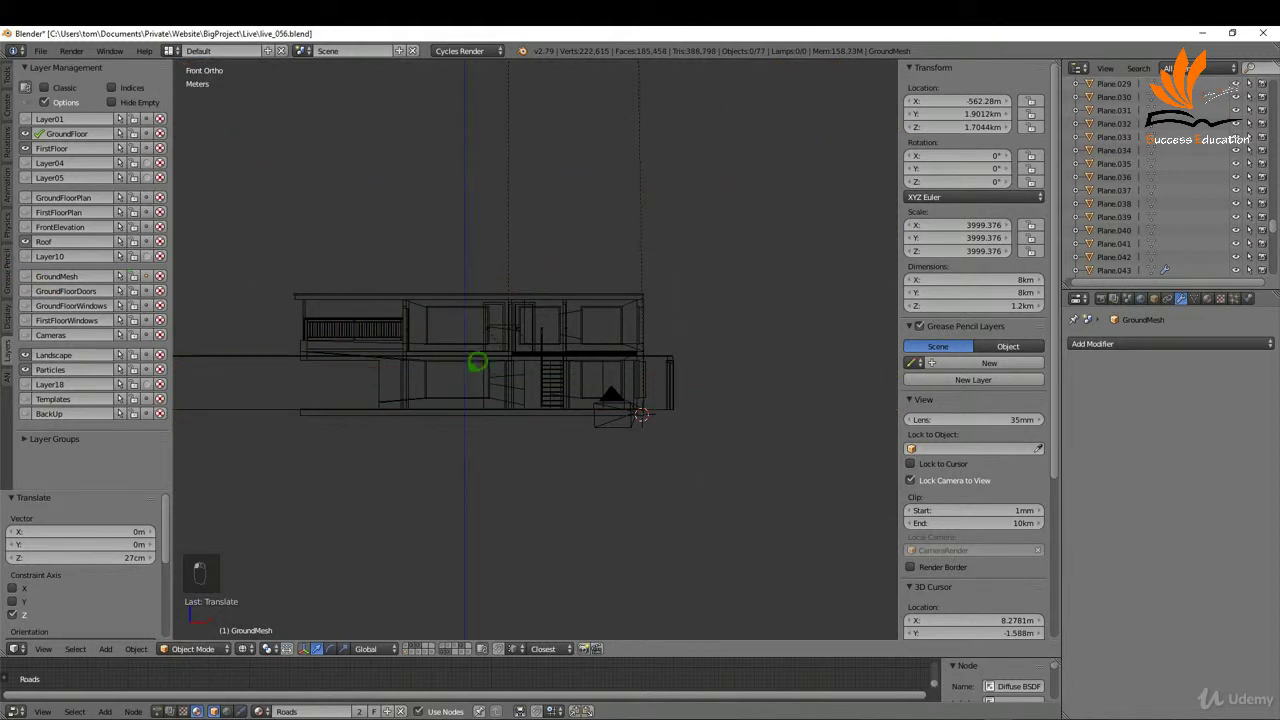
{"action": "right_click", "coordinate": [515, 375]}
{"action": "key", "text": "z"}
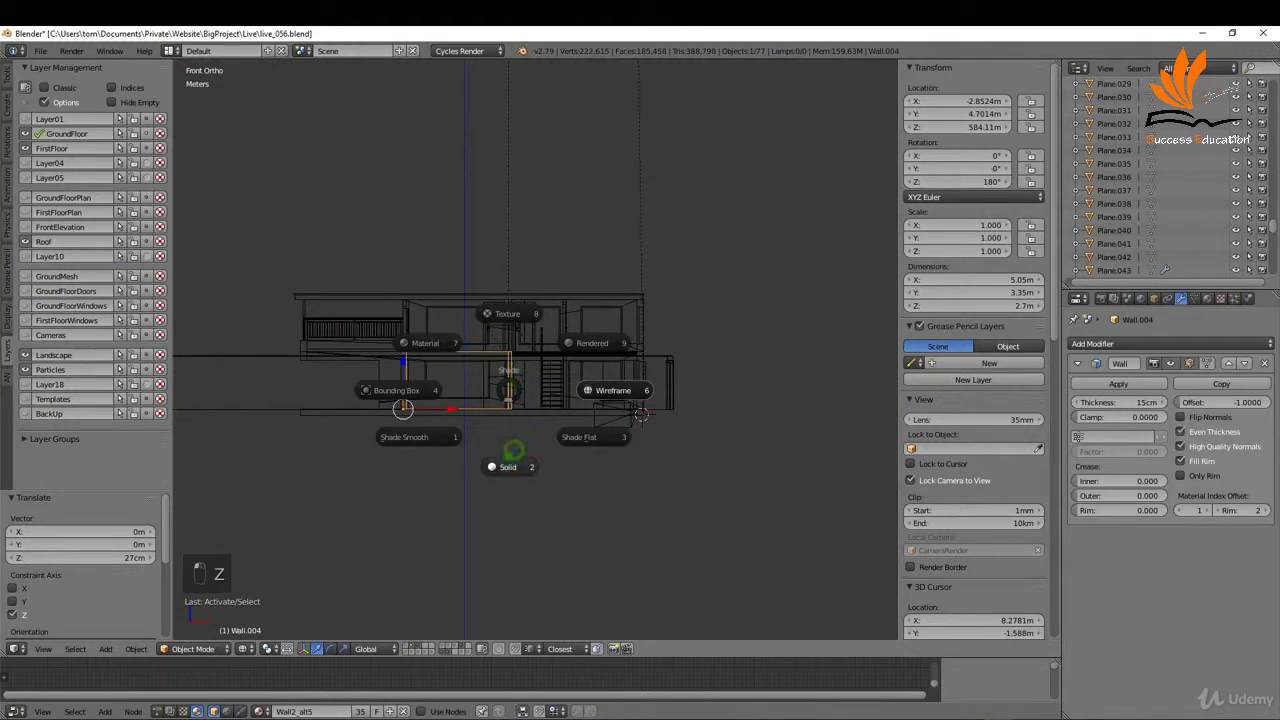
{"action": "left_click", "coordinate": [509, 451]}
{"action": "mouse_move", "coordinate": [509, 451]}
{"action": "middle_mouse_down"}
{"action": "mouse_move", "coordinate": [443, 443]}
{"action": "mouse_move", "coordinate": [466, 461]}
{"action": "middle_mouse_up"}
{"action": "scroll", "coordinate": [466, 461], "scroll_direction": "up", "scroll_amount": 4}
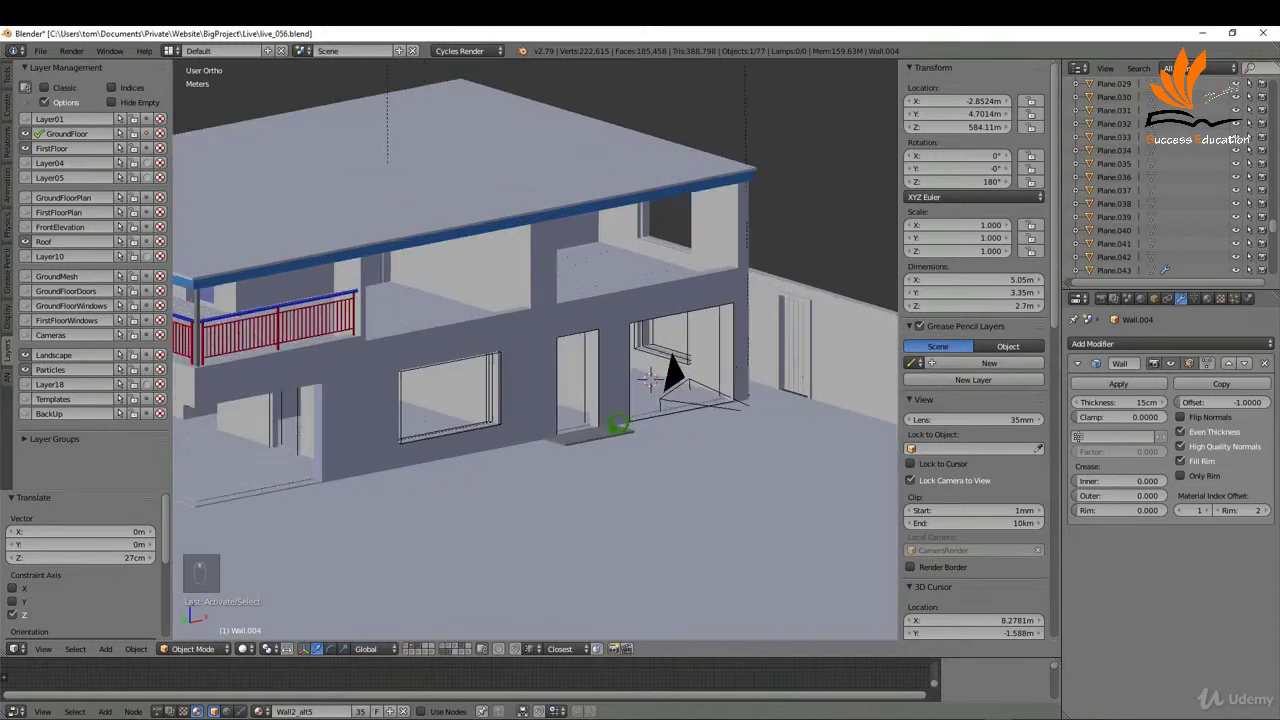
- Isolate the front doorstep slab in local view with its mesh in Edit Mode
{"action": "right_click", "coordinate": [597, 428]}
{"action": "key", "text": "KP_Decimal"}
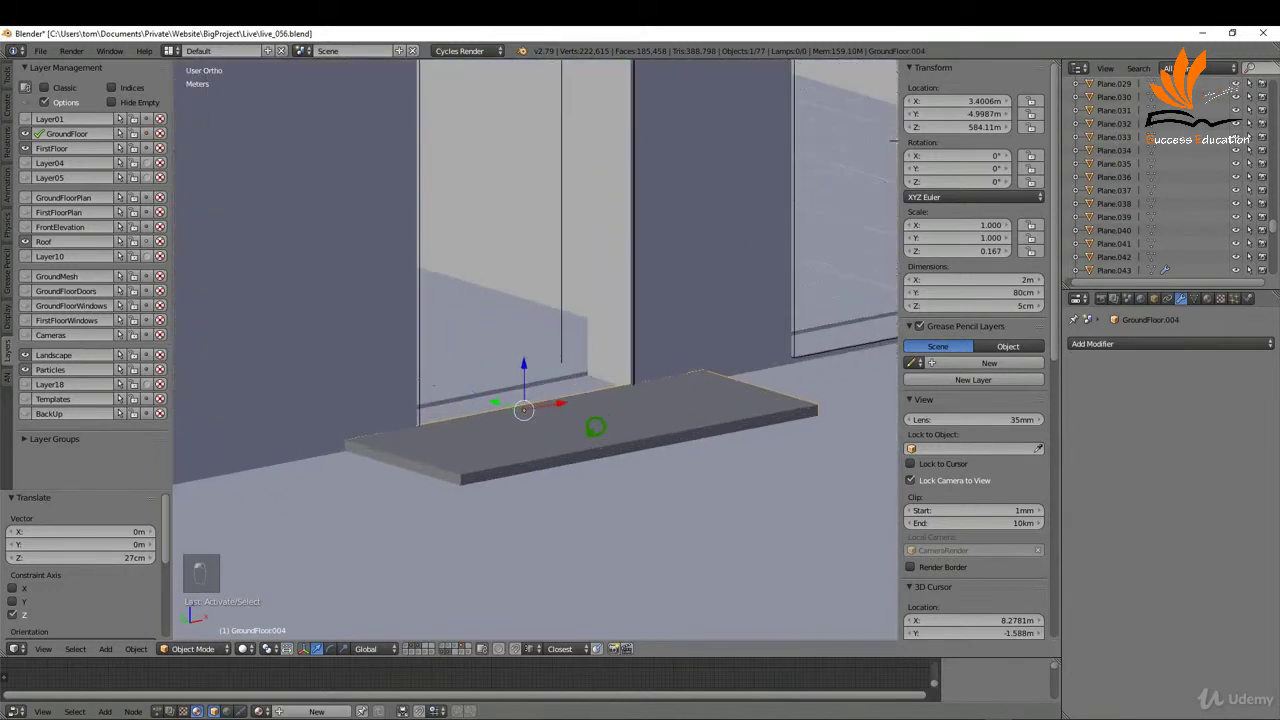
{"action": "middle_click_drag", "start_coordinate": [655, 433], "coordinate": [609, 445], "text": "shift"}
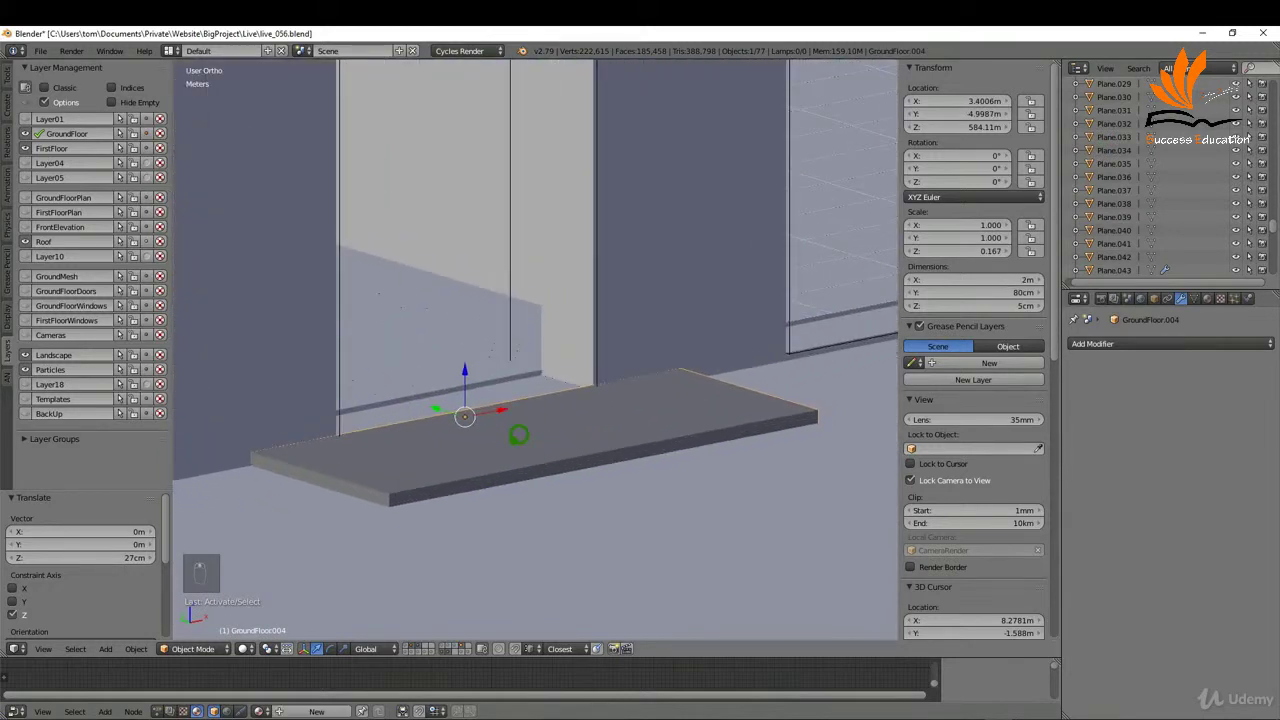
{"action": "key", "text": "Tab"}
{"action": "left_click", "coordinate": [612, 436]}
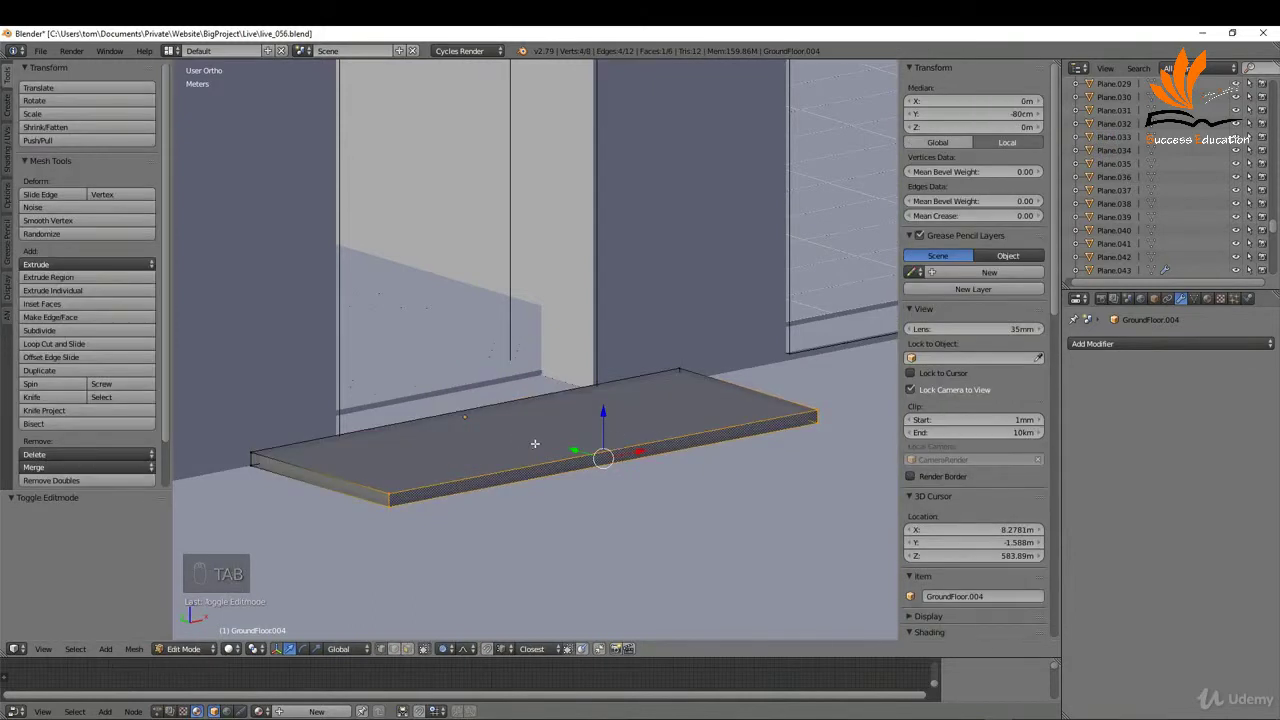
{"action": "key", "text": "KP_Divide"}
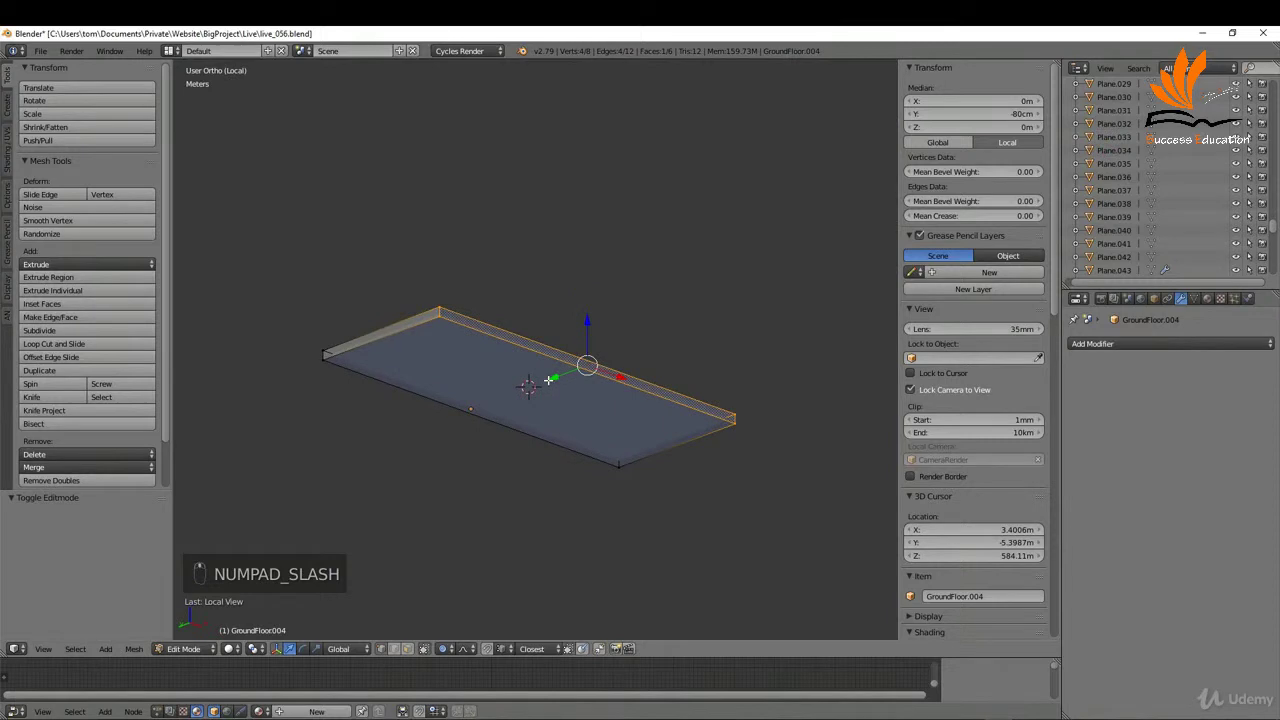
- Delete the slab's underside face and the back face that sits against the house
{"action": "key", "text": "ctrl+Tab"}
{"action": "left_click", "coordinate": [520, 393]}
{"action": "middle_click_drag", "start_coordinate": [520, 393], "coordinate": [630, 408]}
{"action": "right_click", "coordinate": [606, 390], "text": "shift"}
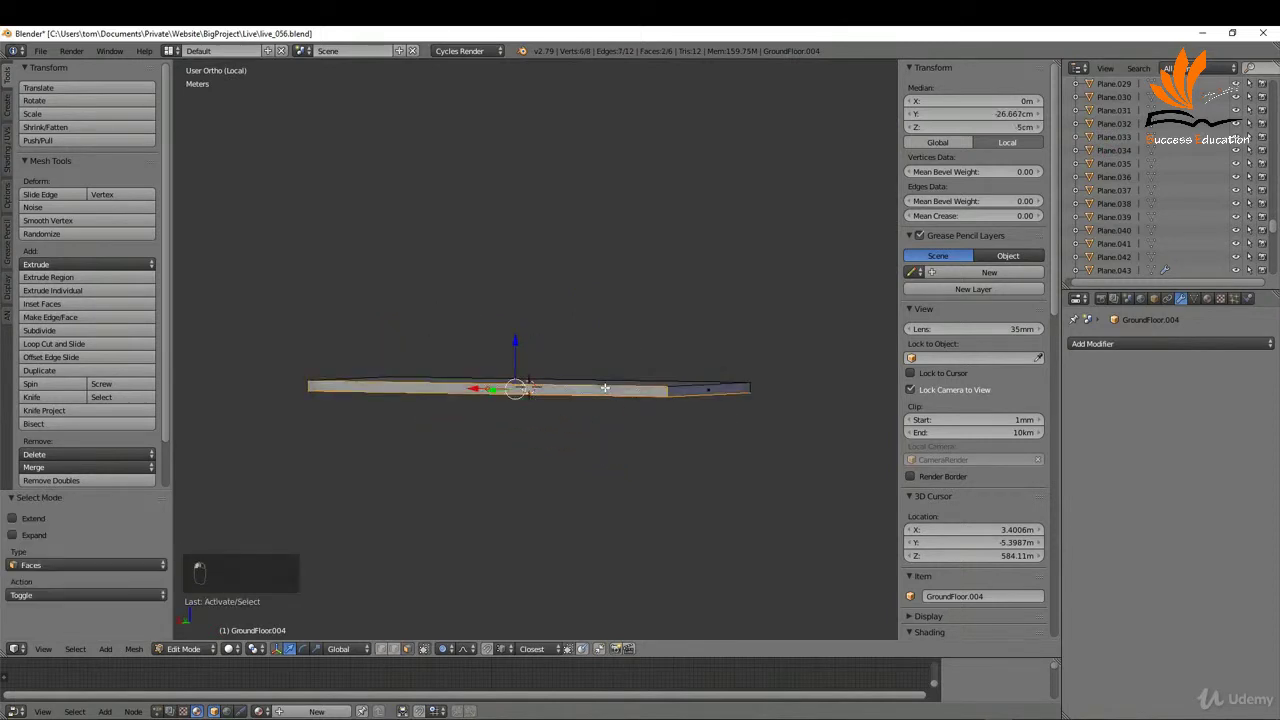
{"action": "key", "text": "x"}
{"action": "left_click", "coordinate": [612, 387]}
{"action": "middle_click_drag", "start_coordinate": [612, 387], "coordinate": [482, 397]}
{"action": "scroll", "coordinate": [641, 380], "scroll_direction": "up", "scroll_amount": 4}
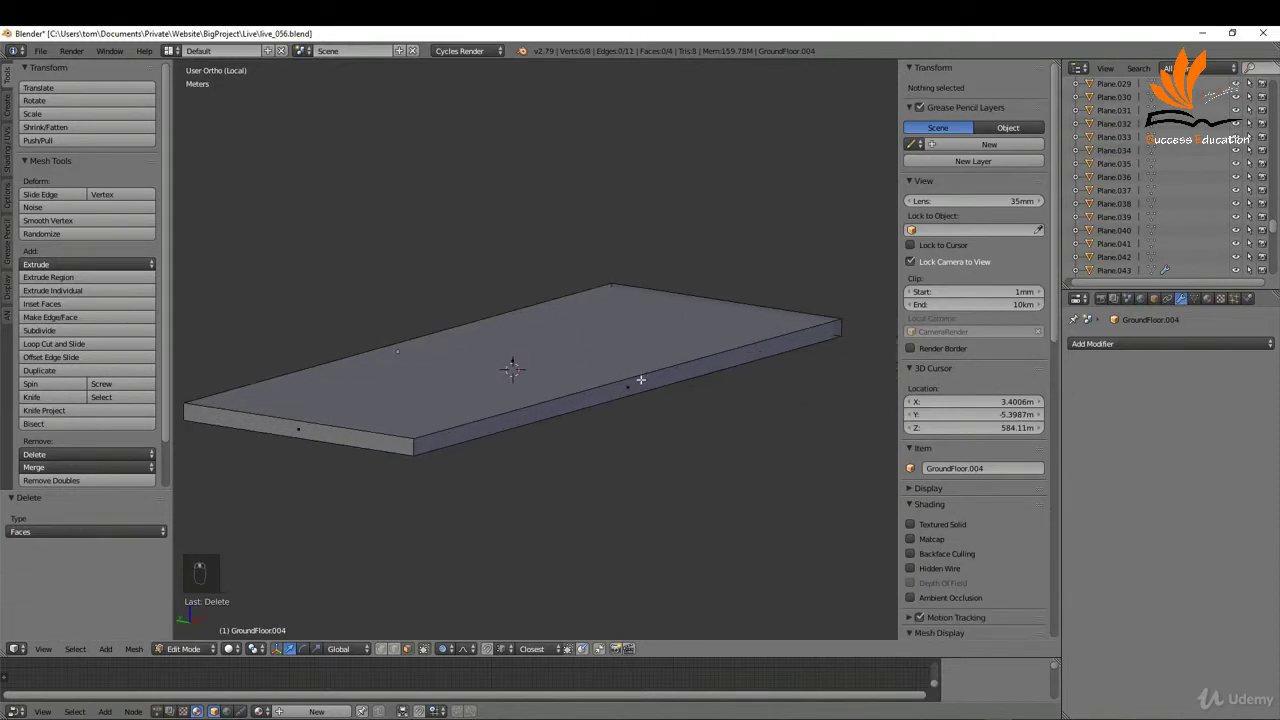
- Mark the two vertical front corner edges of the slab as seams
{"action": "key", "text": "ctrl+Tab"}
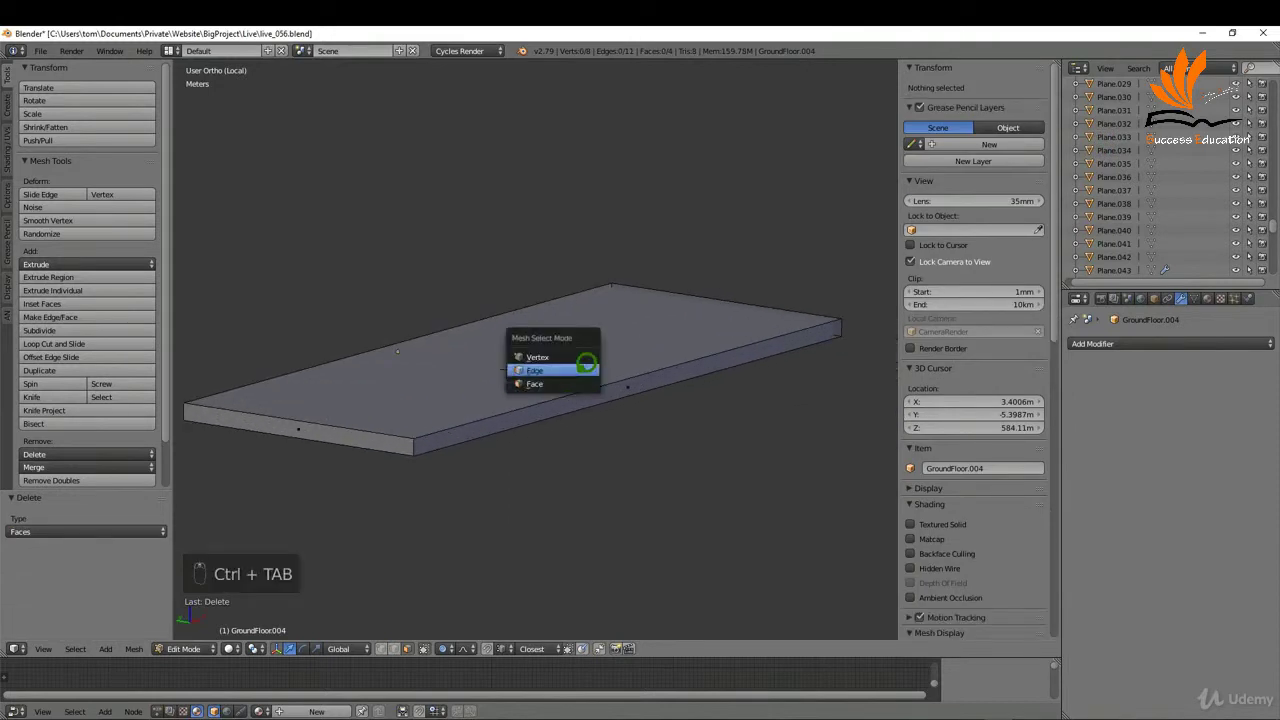
{"action": "left_click", "coordinate": [590, 364]}
{"action": "right_click", "coordinate": [413, 446]}
{"action": "right_click", "coordinate": [838, 325], "text": "shift"}
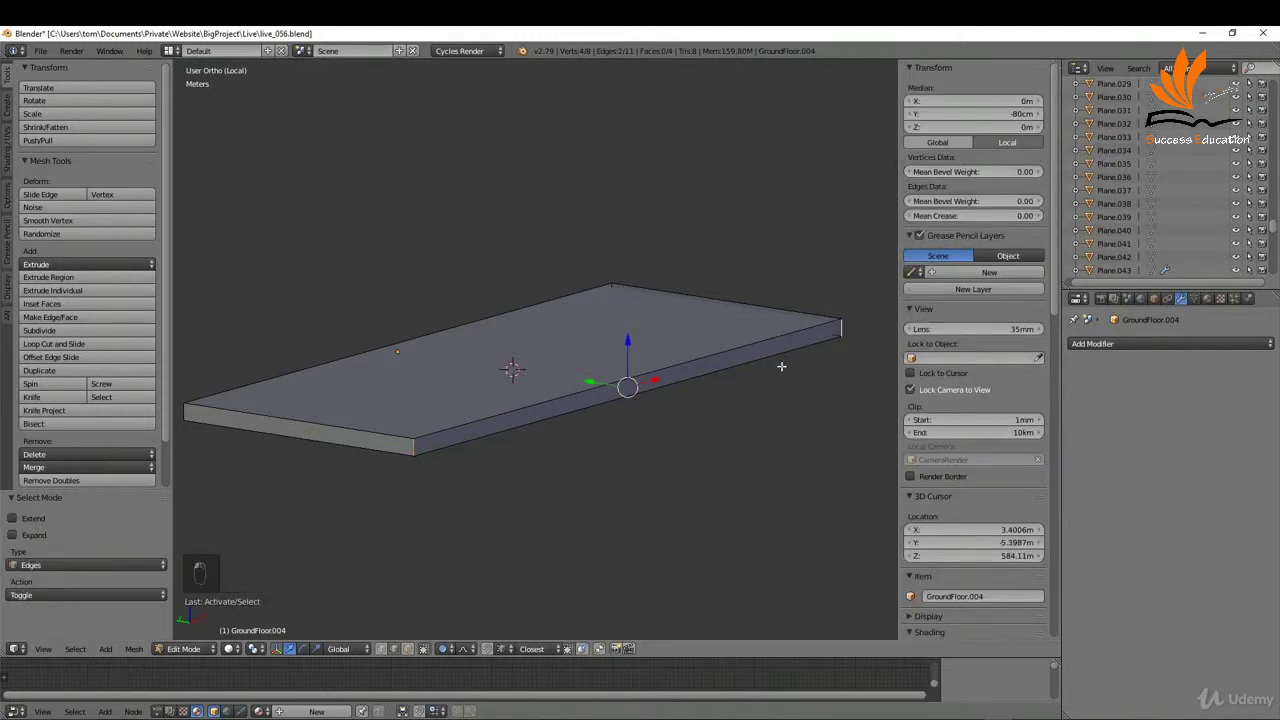
{"action": "key", "text": "ctrl+e"}
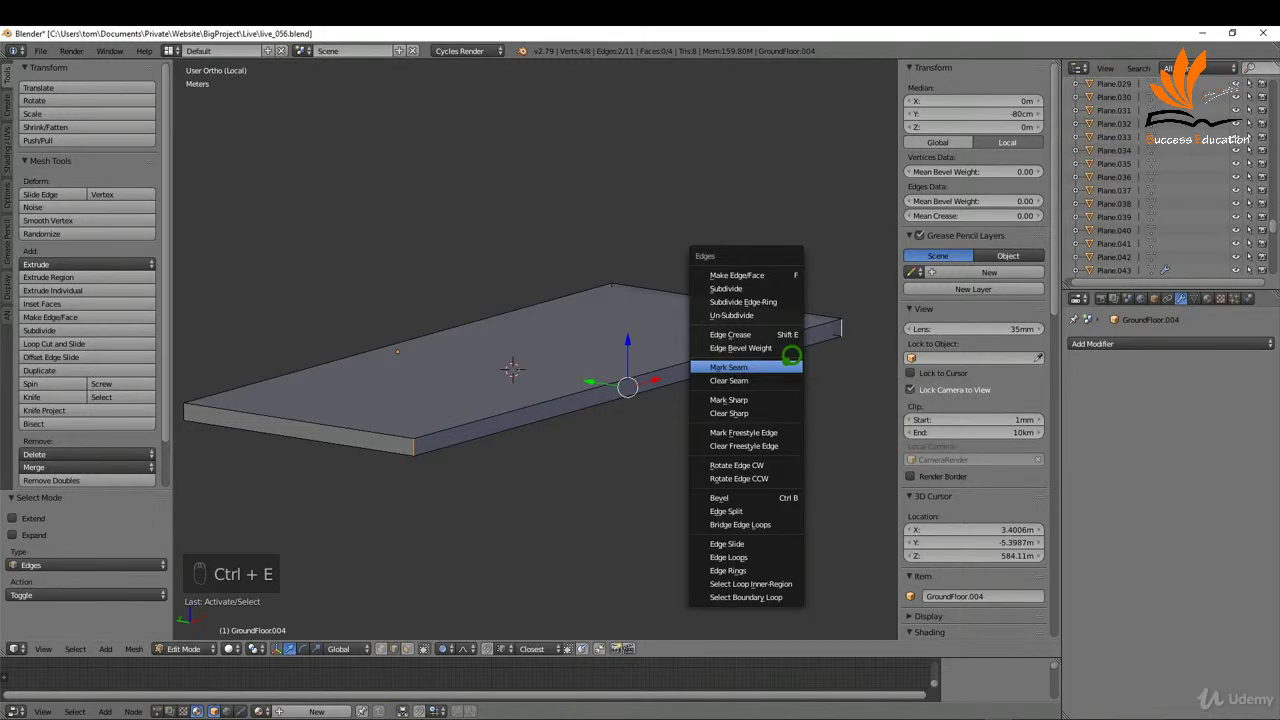
{"action": "left_click", "coordinate": [781, 366]}
- Unwrap the whole slab and show its UV layout in an enlarged UV/Image Editor
{"action": "key", "text": "a"}
{"action": "key", "text": "a"}
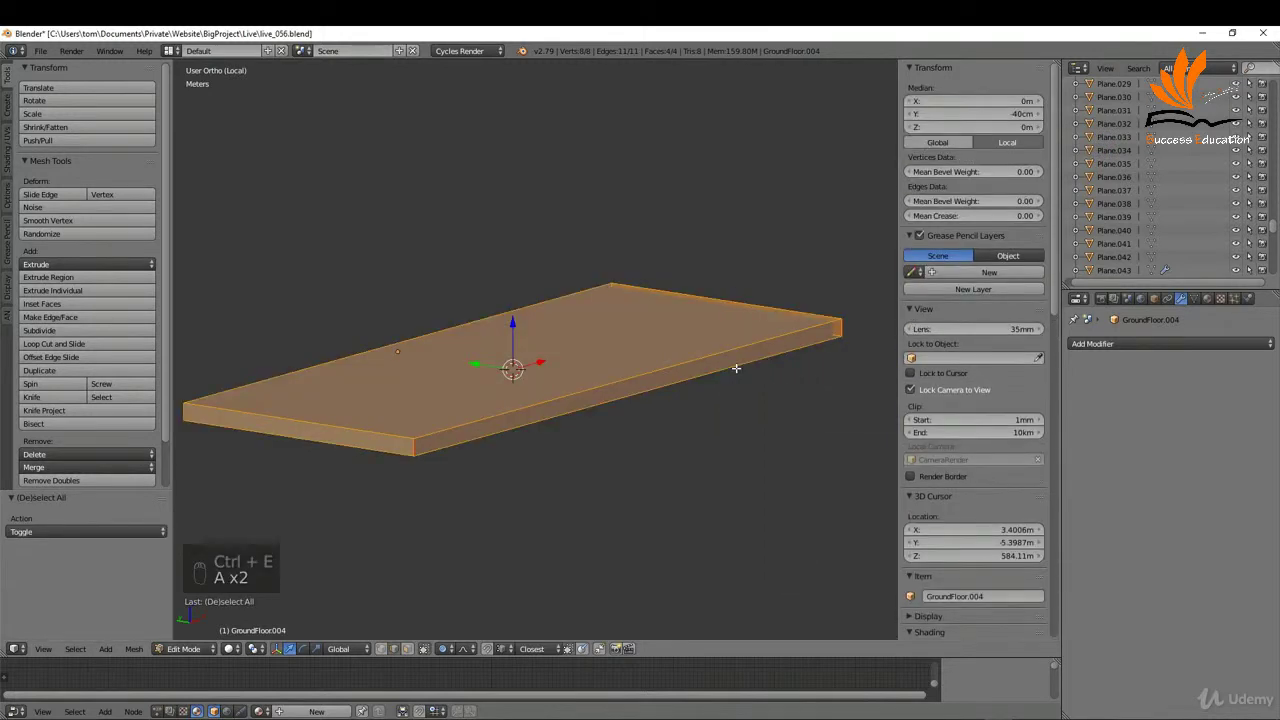
{"action": "key", "text": "u"}
{"action": "left_click", "coordinate": [711, 366]}
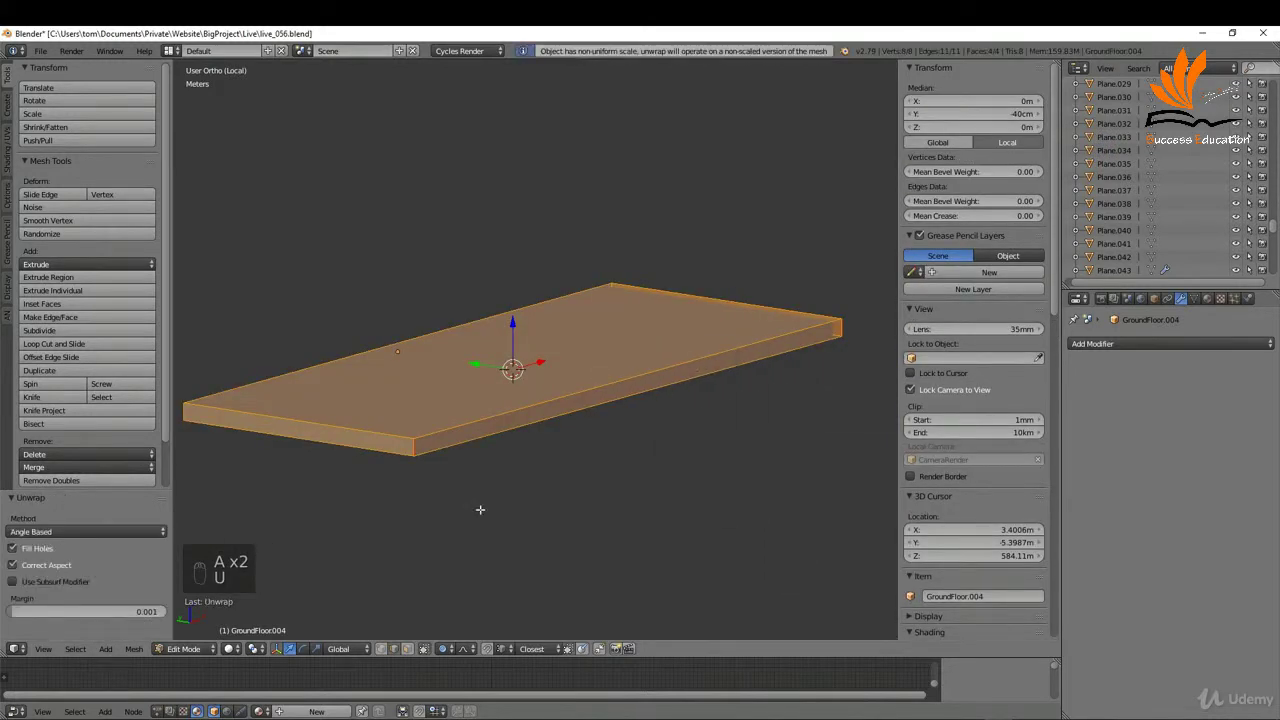
{"action": "left_click_drag", "start_coordinate": [664, 660], "coordinate": [663, 380]}
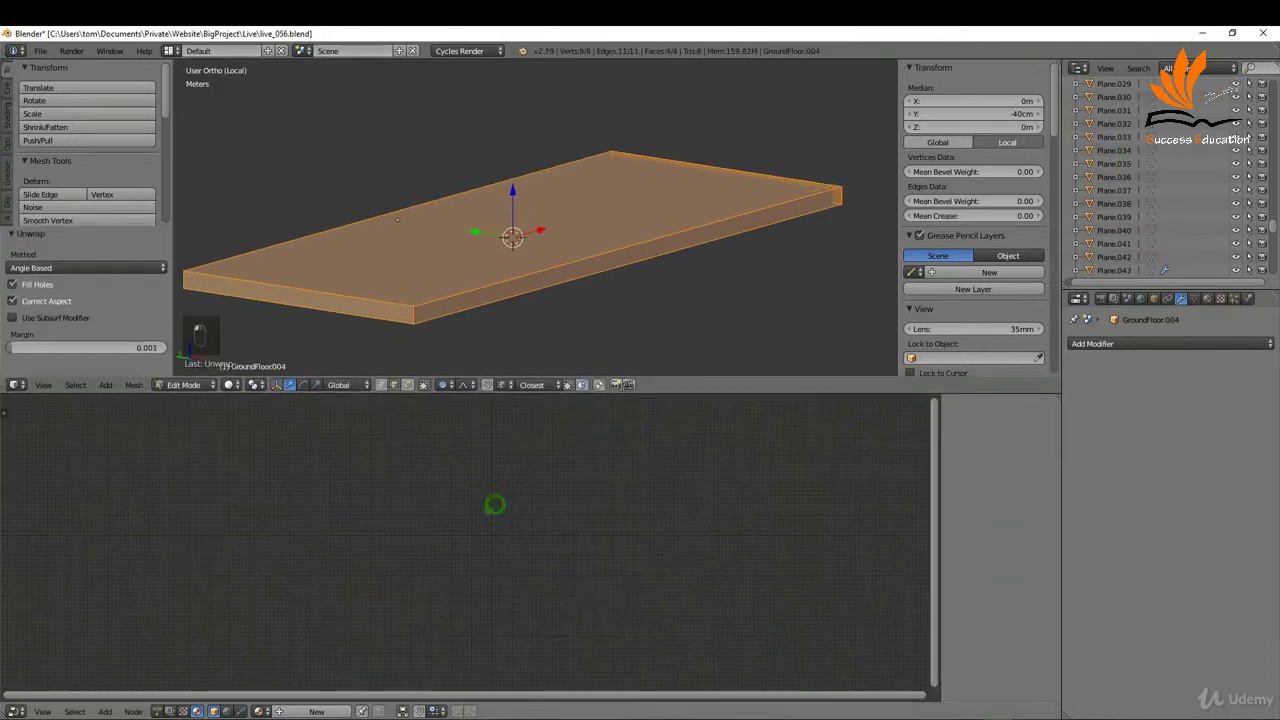
{"action": "left_click", "coordinate": [16, 711]}
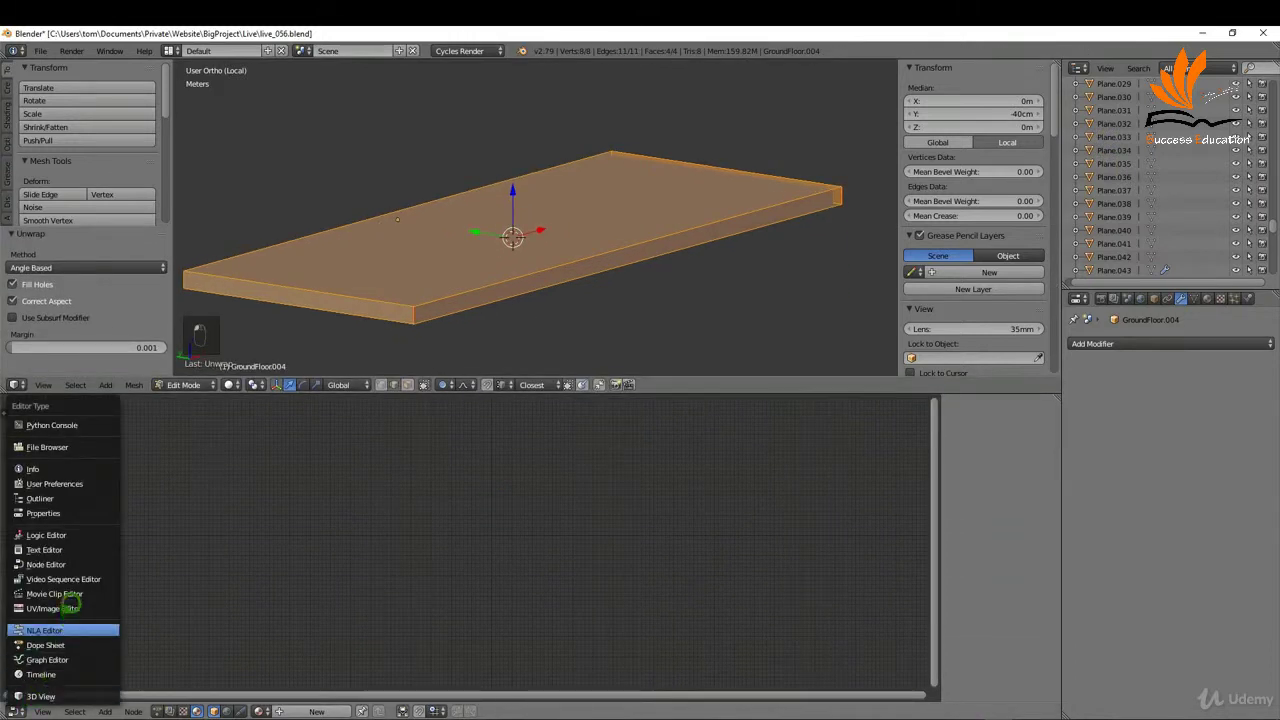
{"action": "left_click", "coordinate": [68, 607]}
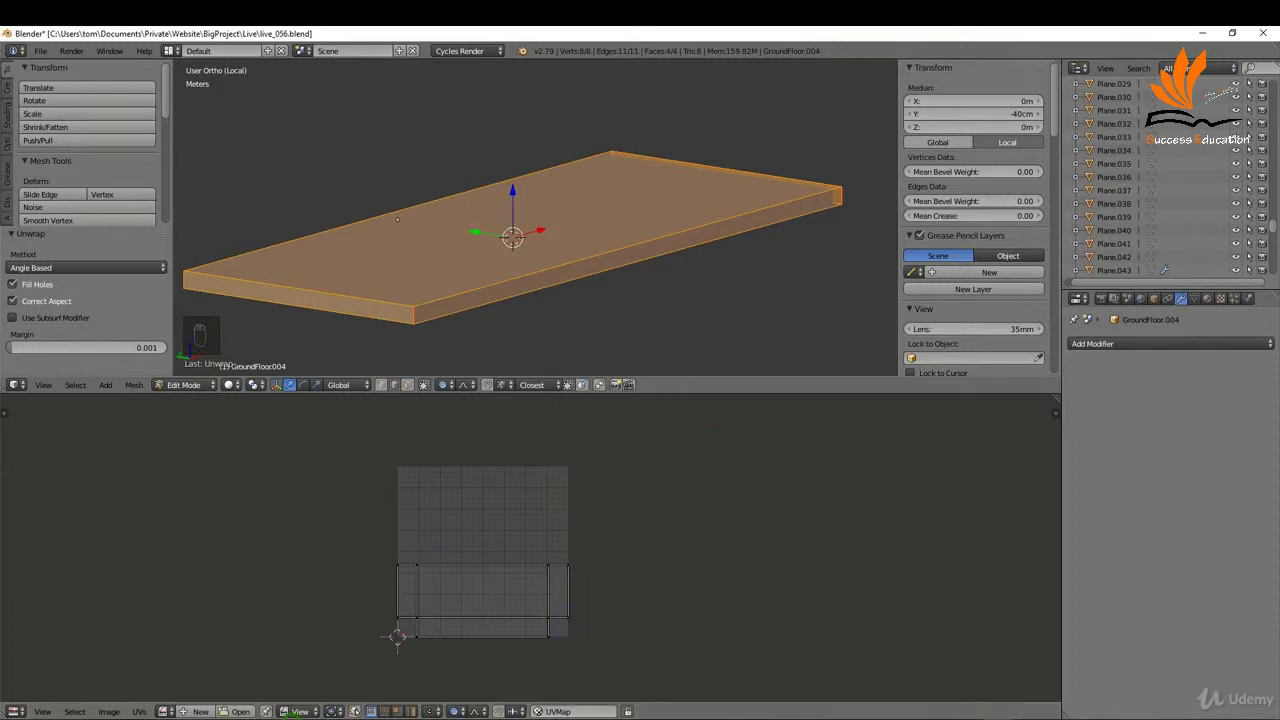
- Switch to the web browser to view the granite texture image results, and return to Blender
{"action": "key", "text": "alt+Tab"}
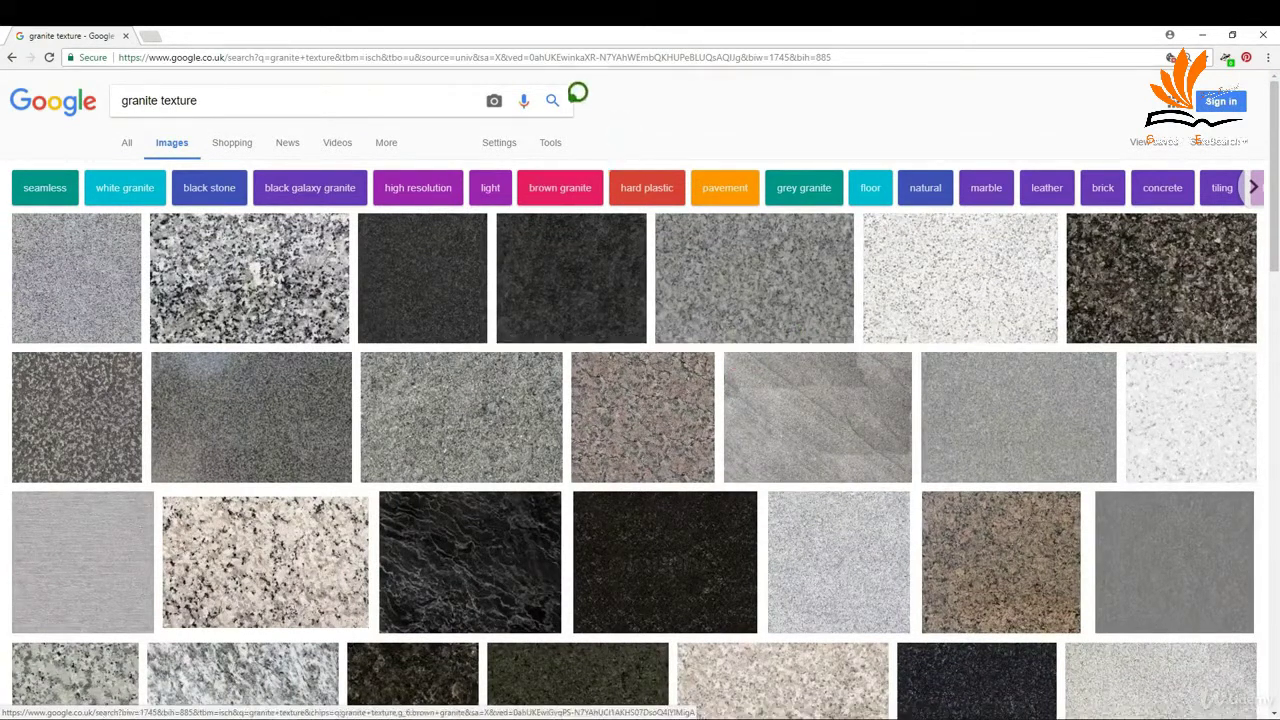
{"action": "left_click_drag", "start_coordinate": [584, 26], "coordinate": [0, 97]}
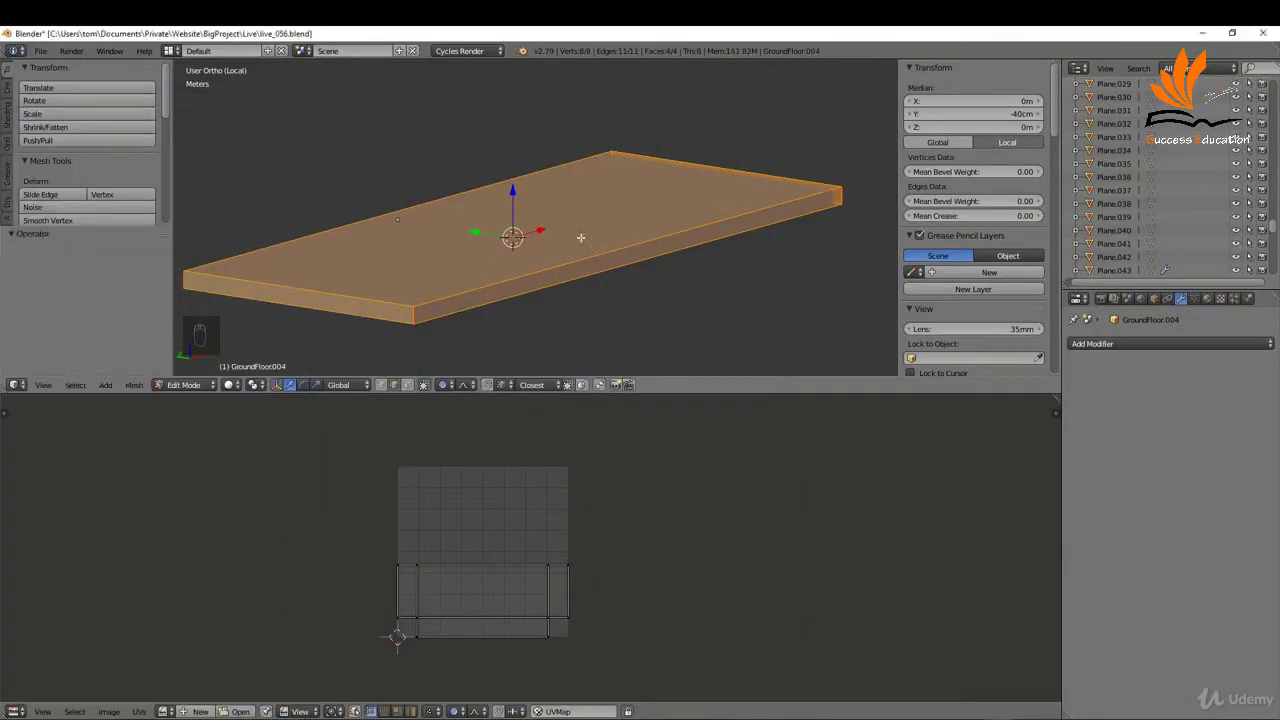
- Bring the doorstep slab back into the full scene in Object Mode and add a new material to it
{"action": "key", "text": "KP_Divide"}
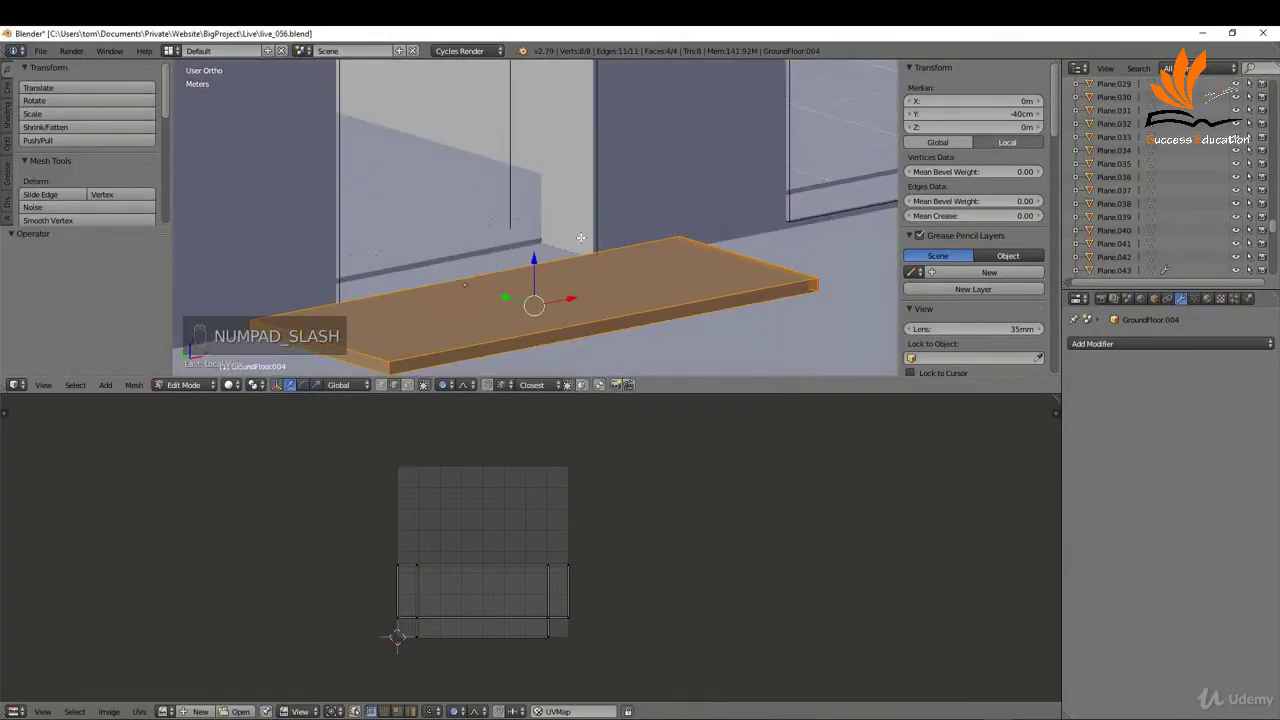
{"action": "middle_click_drag", "start_coordinate": [605, 261], "coordinate": [645, 206], "text": "shift"}
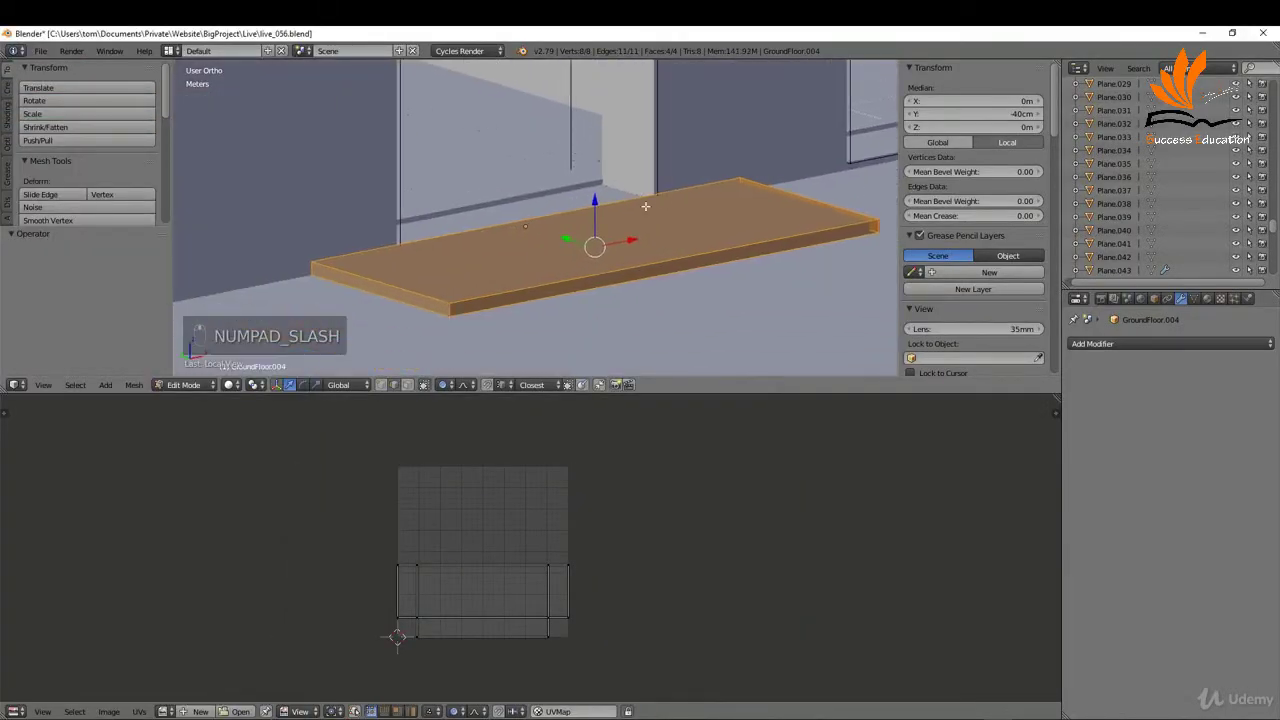
{"action": "key", "text": "Tab"}
{"action": "left_click", "coordinate": [568, 197]}
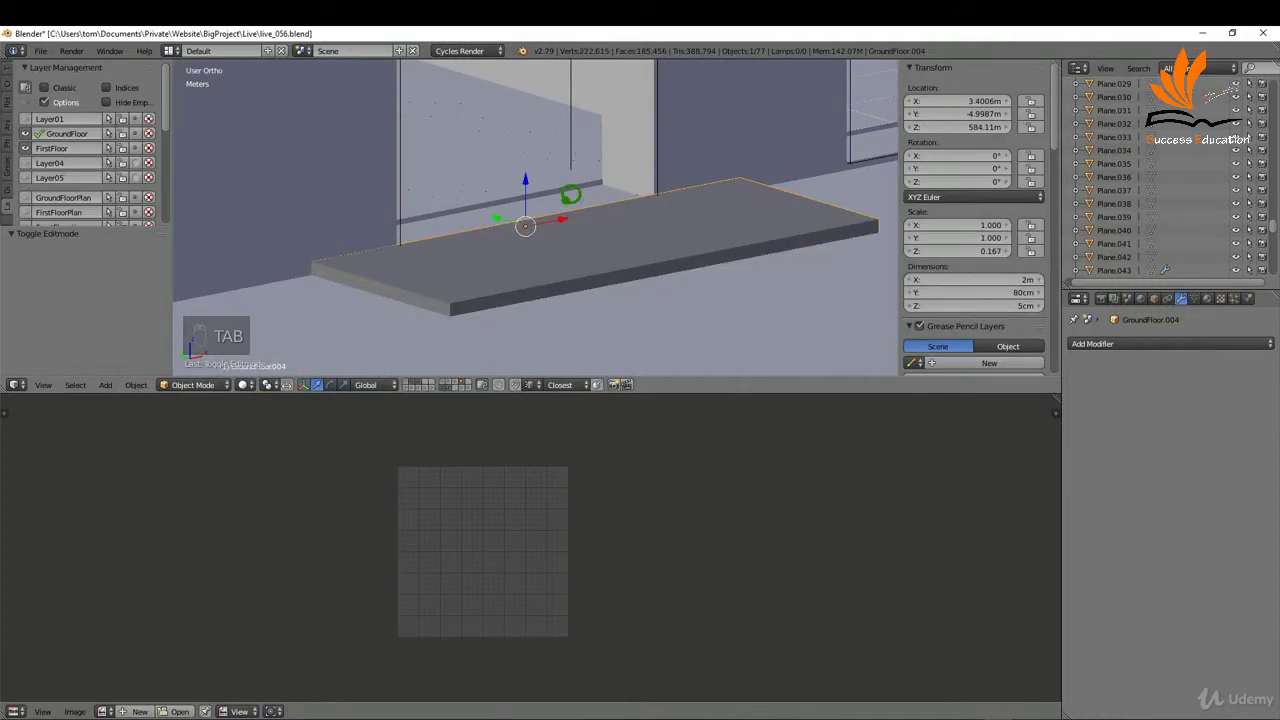
{"action": "left_click", "coordinate": [1210, 296]}
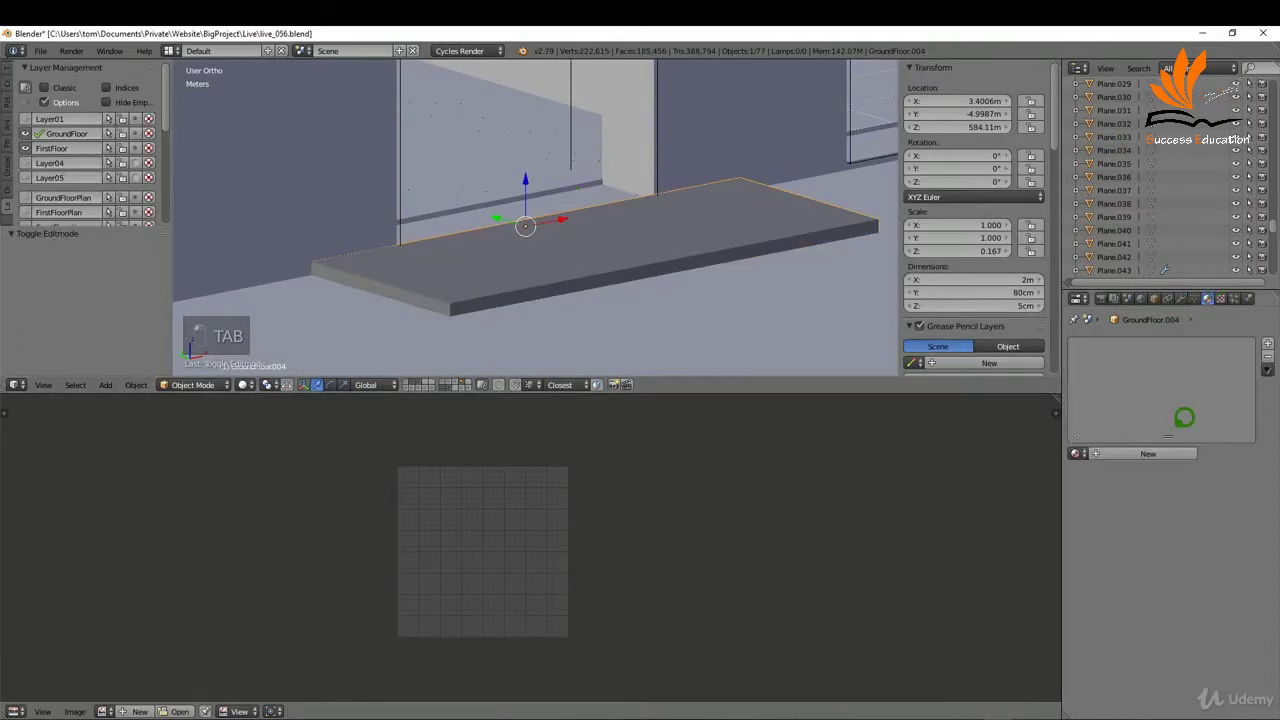
{"action": "left_click", "coordinate": [1141, 453]}
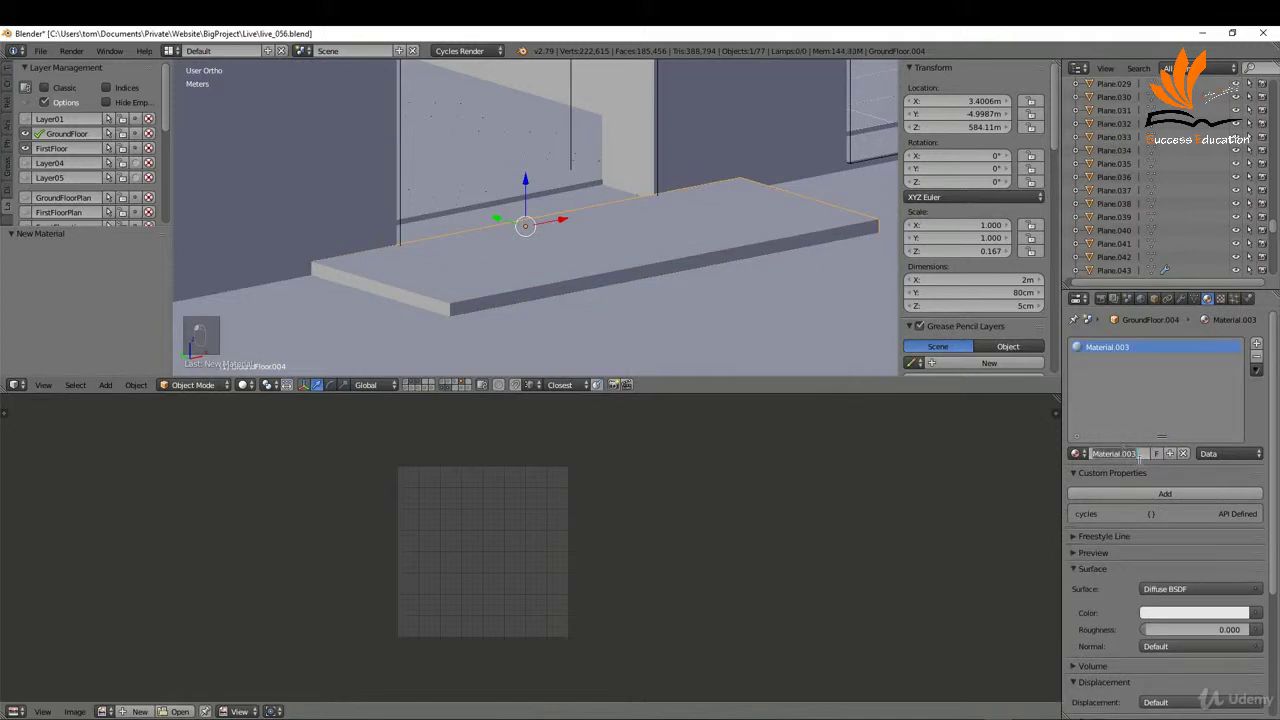
- Name the doorstep slab's new material EntranceSlab
{"action": "type", "text": "EntranceSlab"}
{"action": "left_click", "coordinate": [1165, 456]}
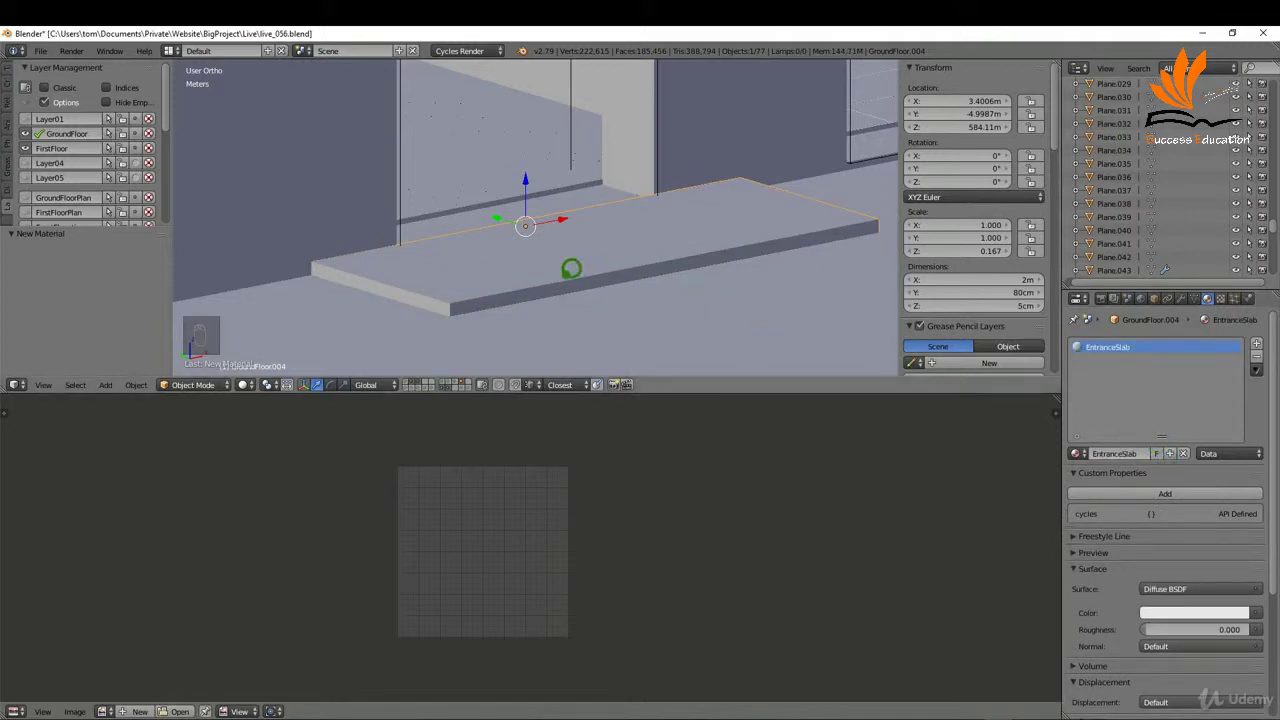
- Bevel the doorstep slab's top edges by an amount of 0.01 in Edit Mode, and return to Object Mode
{"action": "key", "text": "Tab"}
{"action": "left_click", "coordinate": [641, 270]}
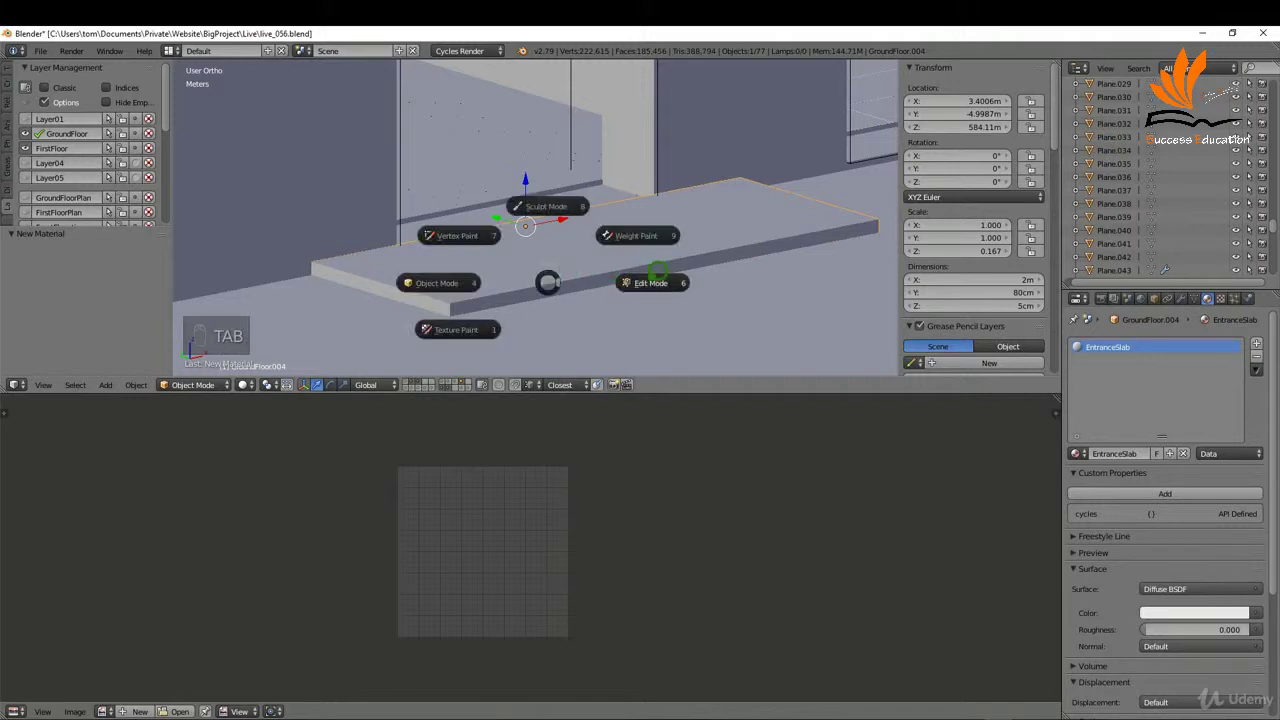
{"action": "right_click", "coordinate": [430, 297]}
{"action": "right_click", "coordinate": [486, 294], "text": "shift"}
{"action": "right_click", "coordinate": [835, 208], "text": "shift"}
{"action": "right_click", "coordinate": [492, 228], "text": "shift"}
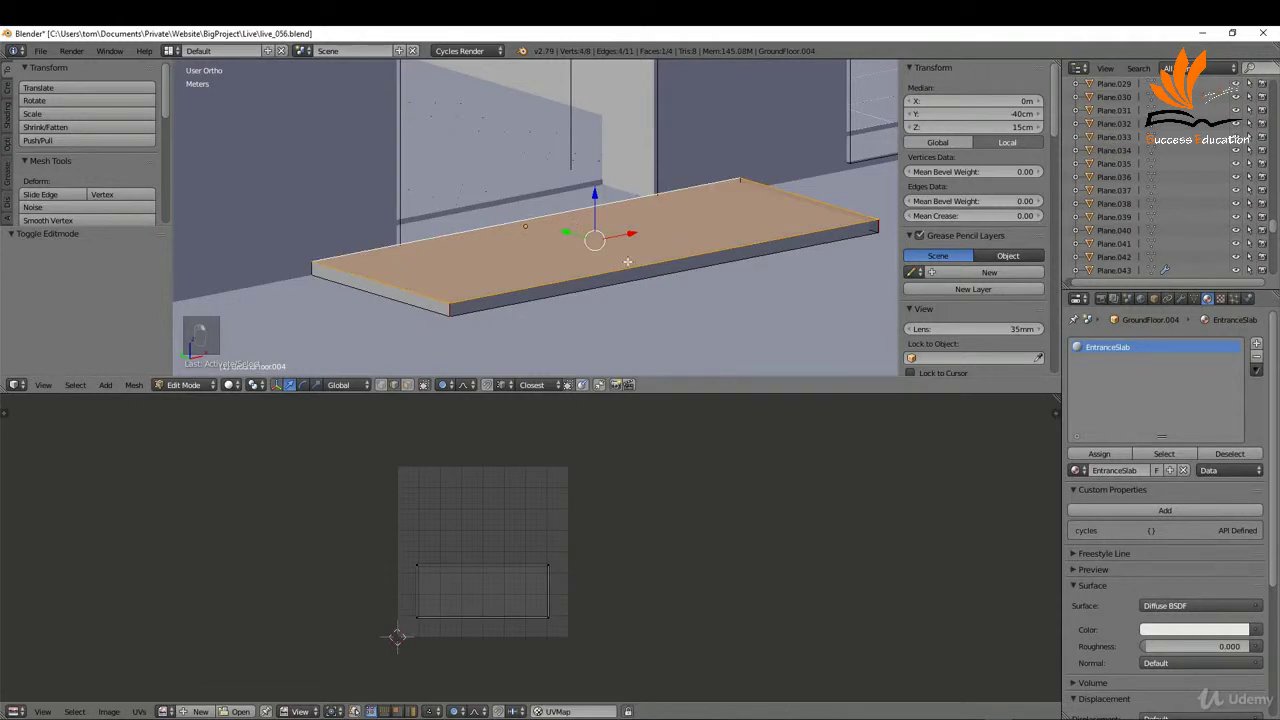
{"action": "key", "text": "ctrl+b"}
{"action": "type", "text": ".01"}
{"action": "key", "text": "Return"}
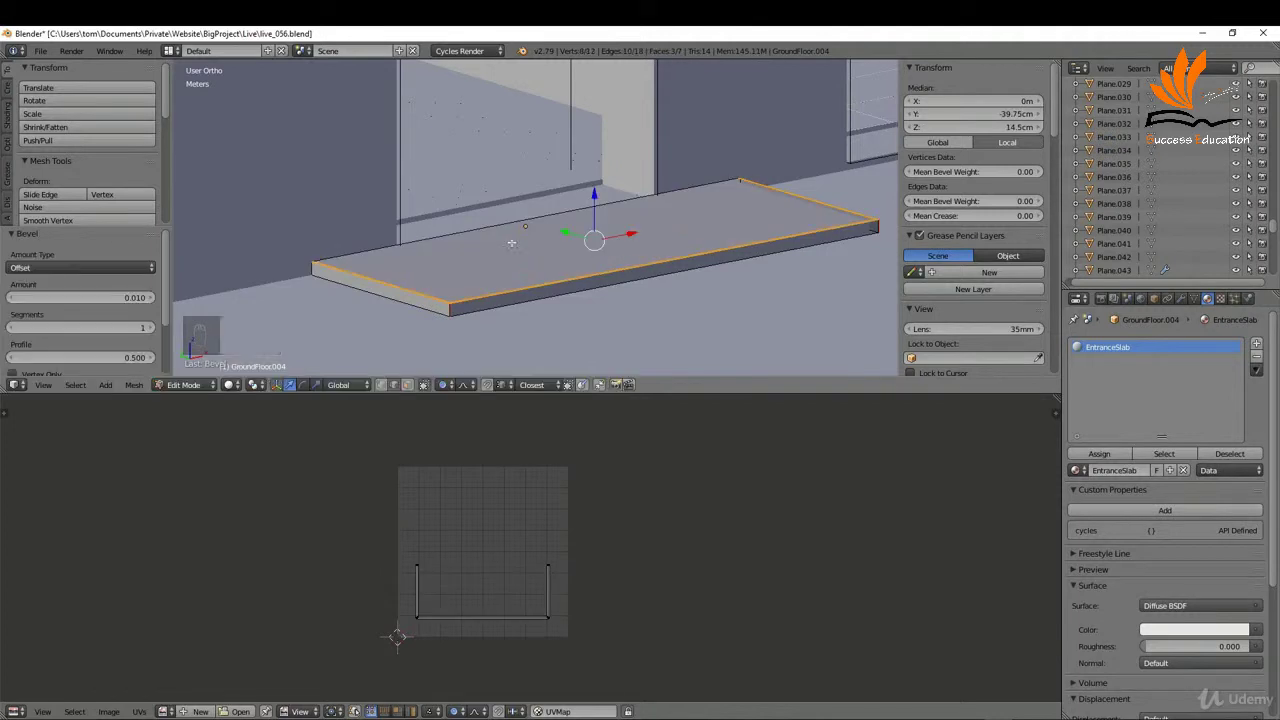
{"action": "middle_click_drag", "start_coordinate": [481, 234], "coordinate": [680, 262]}
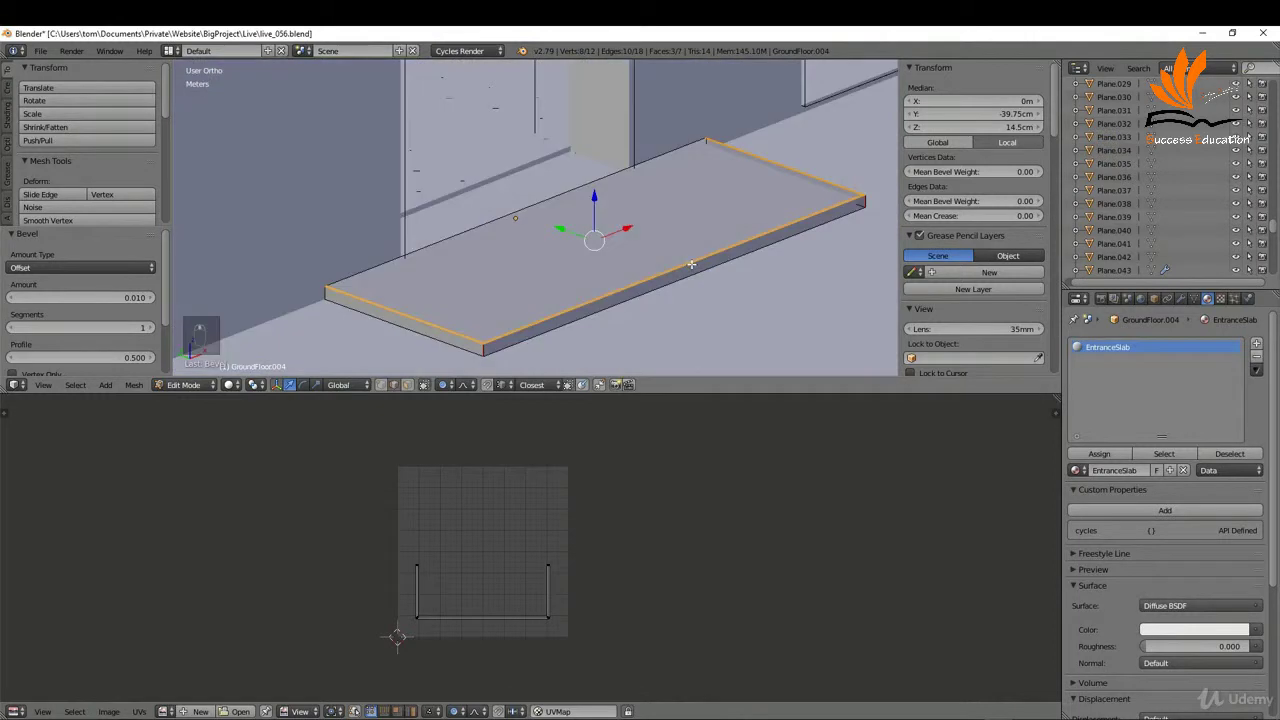
{"action": "key", "text": "Tab"}
{"action": "left_click", "coordinate": [600, 252]}
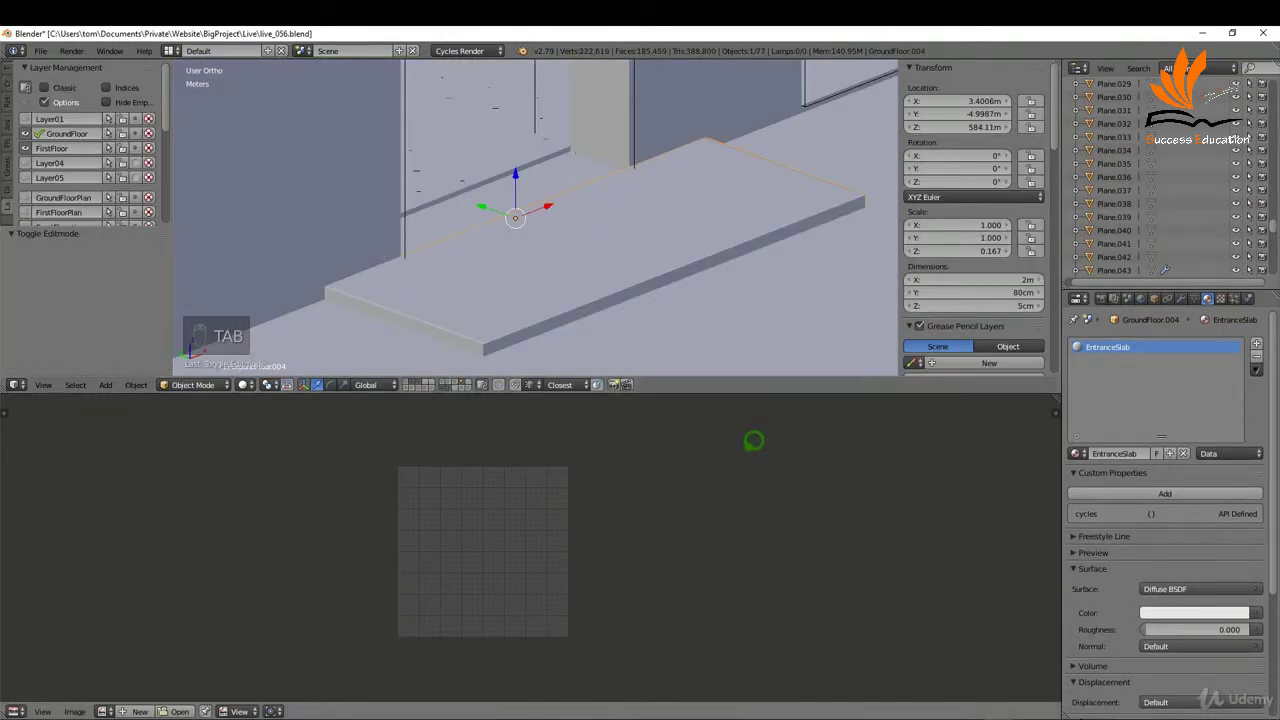
- Show the EntranceSlab material in the Node Editor in the lower area and delete its Diffuse BSDF node
{"action": "left_click", "coordinate": [17, 710]}
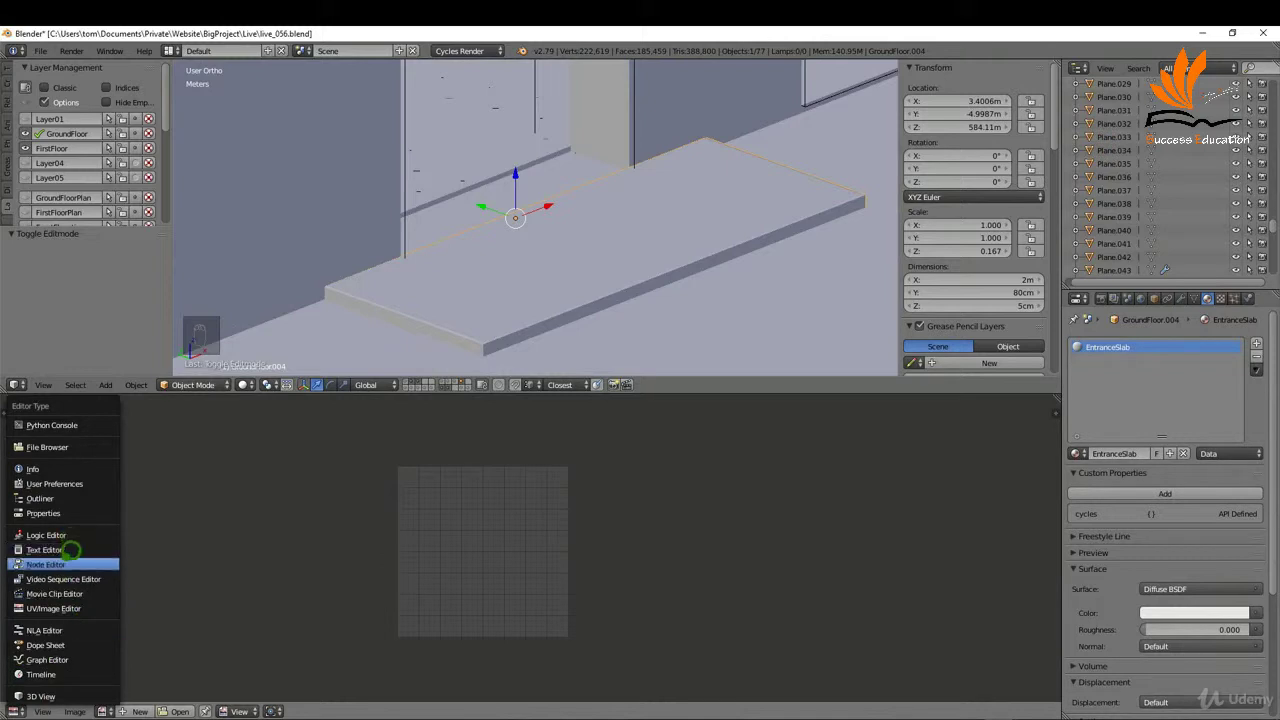
{"action": "left_click", "coordinate": [62, 564]}
{"action": "right_click", "coordinate": [506, 486]}
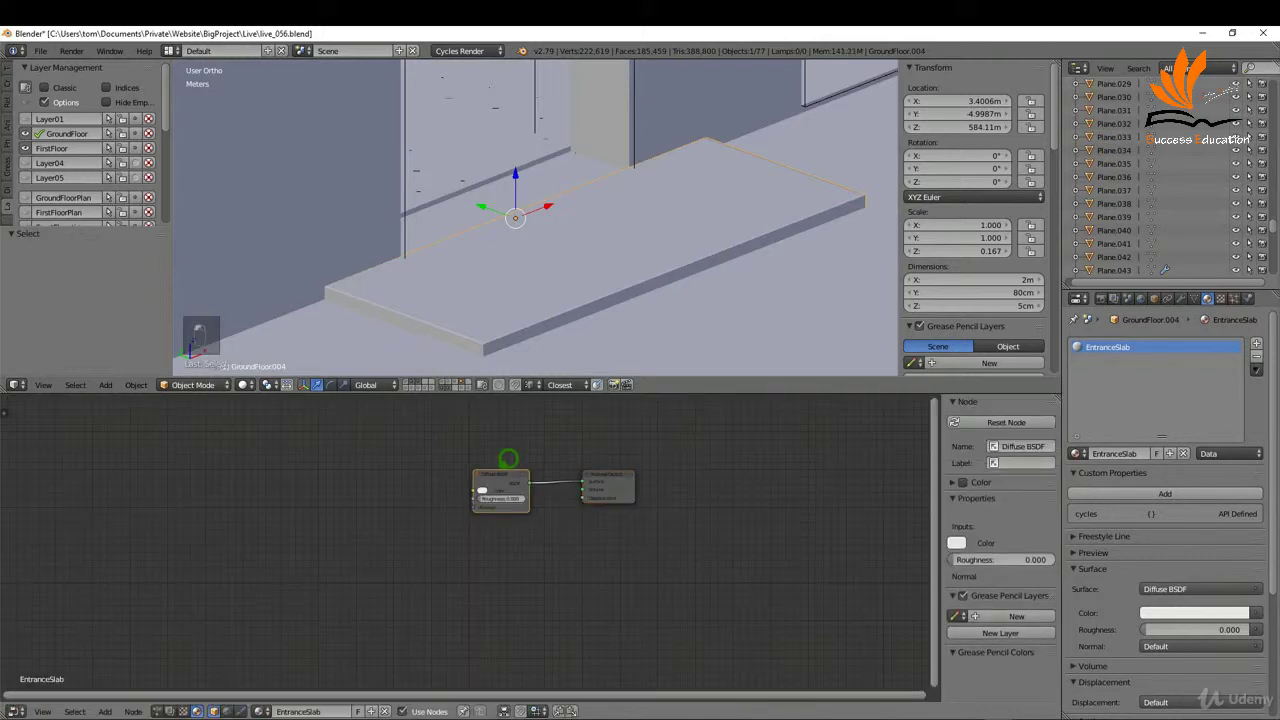
{"action": "key", "text": "Delete"}
- Add a Principled BSDF node to the EntranceSlab material and connect it to the Surface input of the Material Output
{"action": "key", "text": "shift+a"}
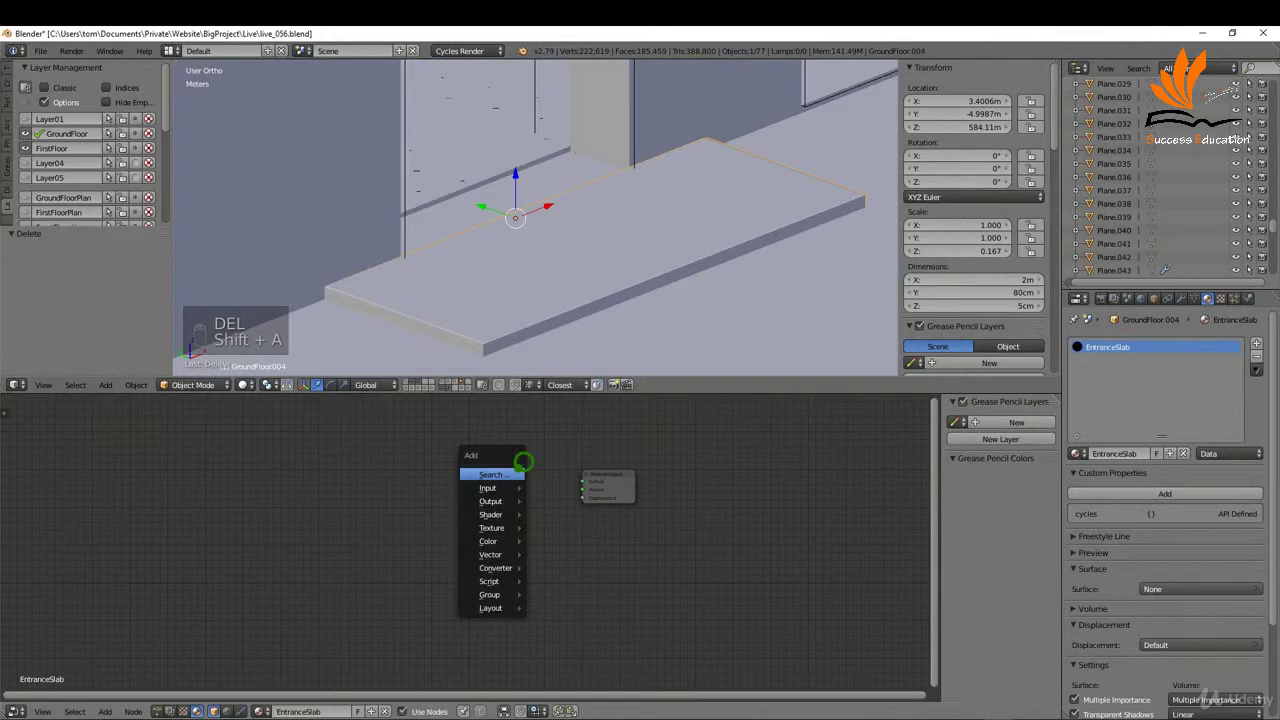
{"action": "mouse_move", "coordinate": [511, 510]}
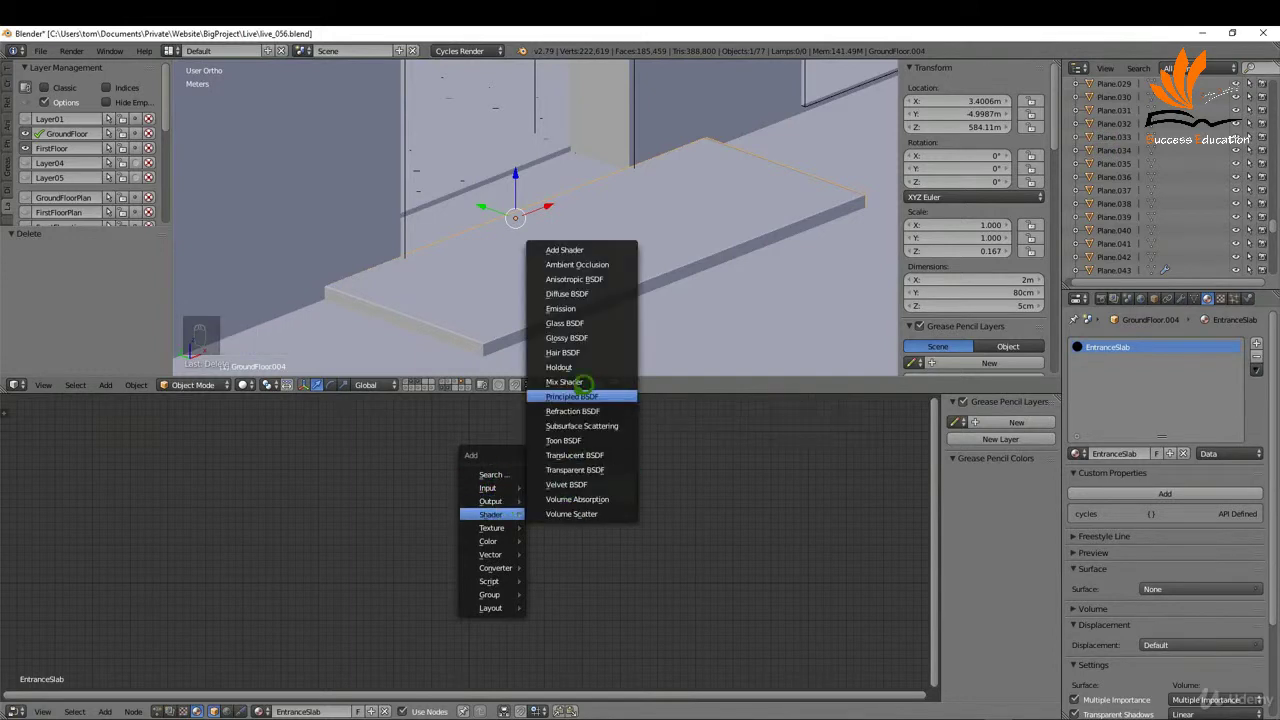
{"action": "left_click", "coordinate": [572, 396]}
{"action": "left_click", "coordinate": [508, 471]}
{"action": "scroll", "coordinate": [582, 468], "scroll_direction": "up", "scroll_amount": 2}
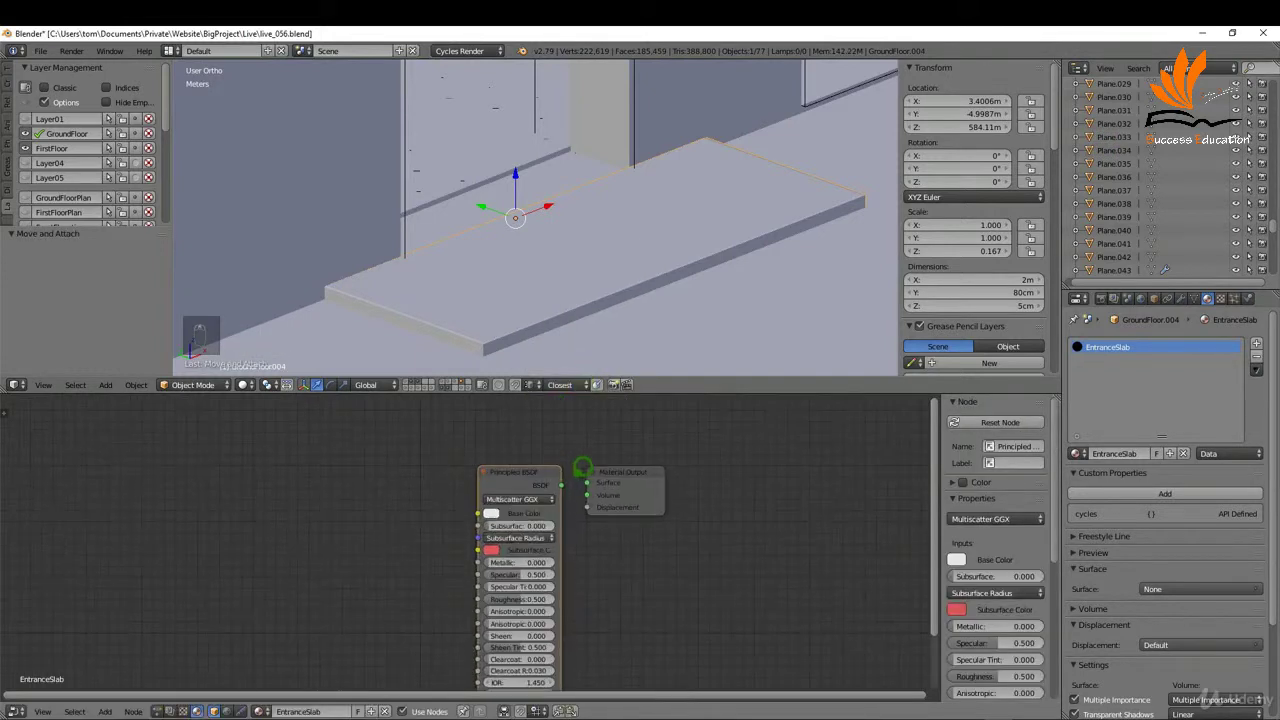
{"action": "left_click_drag", "start_coordinate": [567, 476], "coordinate": [587, 483]}
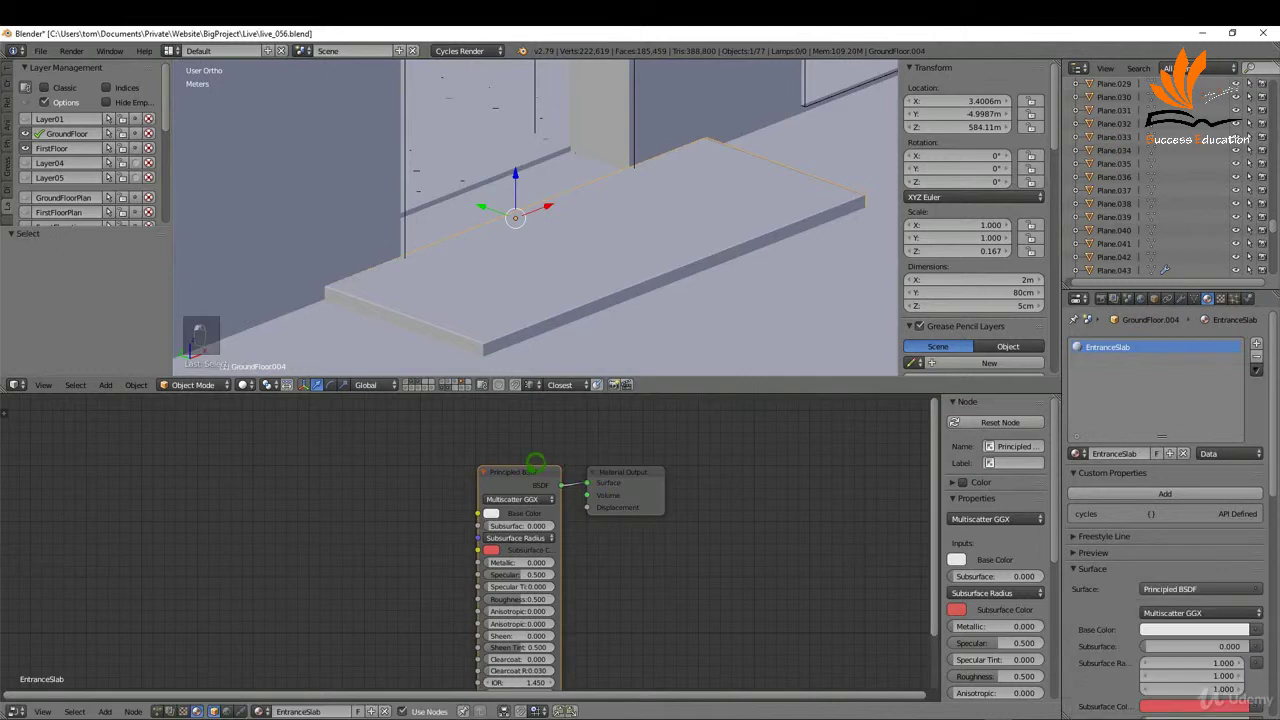
- Use Principled Texture Setup to load all the Bitmap2Material maps from the EntranceStone folder, leaving out Marble02.jpg
{"action": "key", "text": "ctrl+shift+t"}
{"action": "key", "text": "a"}
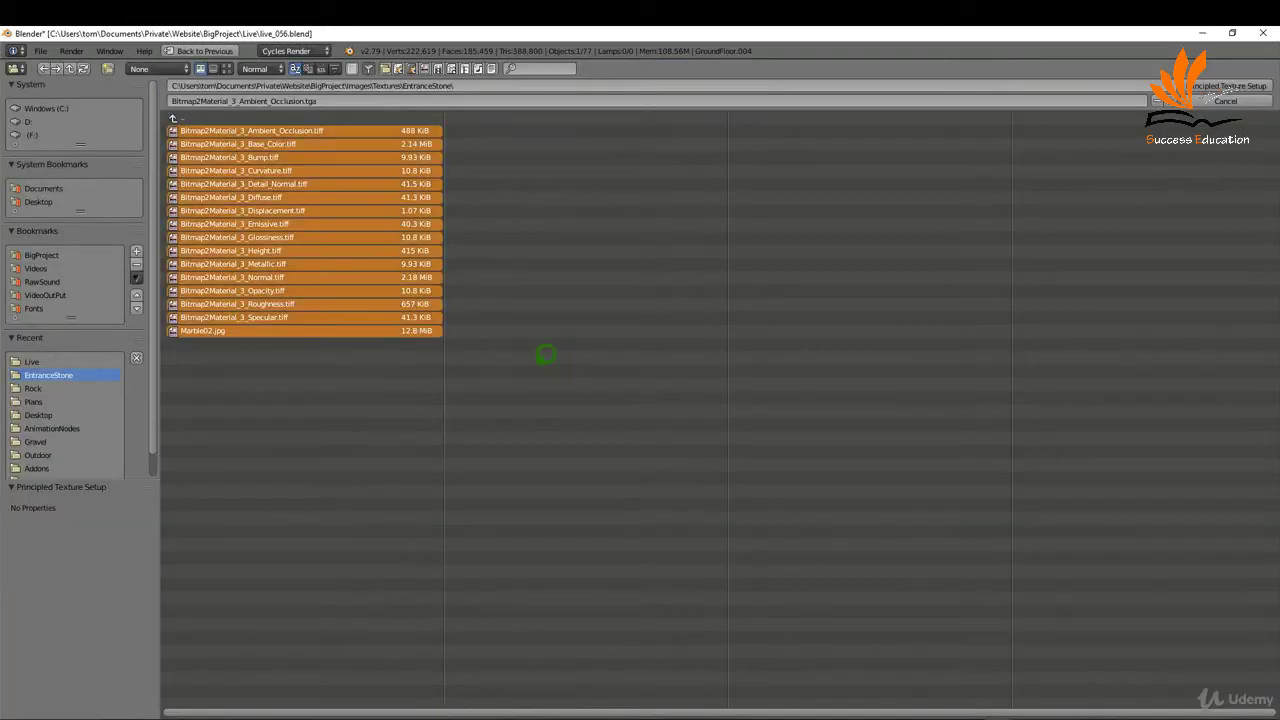
{"action": "left_click", "coordinate": [331, 330], "text": "shift"}
{"action": "left_click", "coordinate": [1206, 82]}
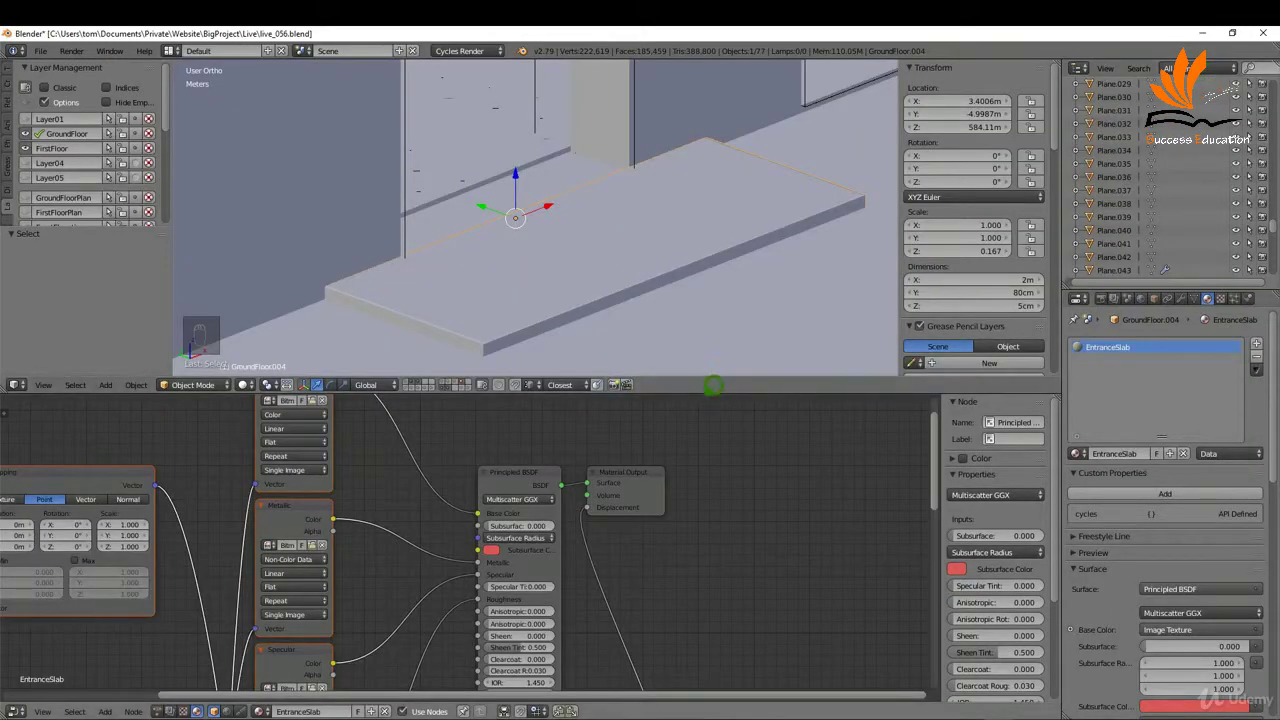
- Enlarge the 3D view and duplicate the doorstep slab, placing the copy about 86 cm in front of it along Y
{"action": "left_click_drag", "start_coordinate": [713, 385], "coordinate": [710, 615]}
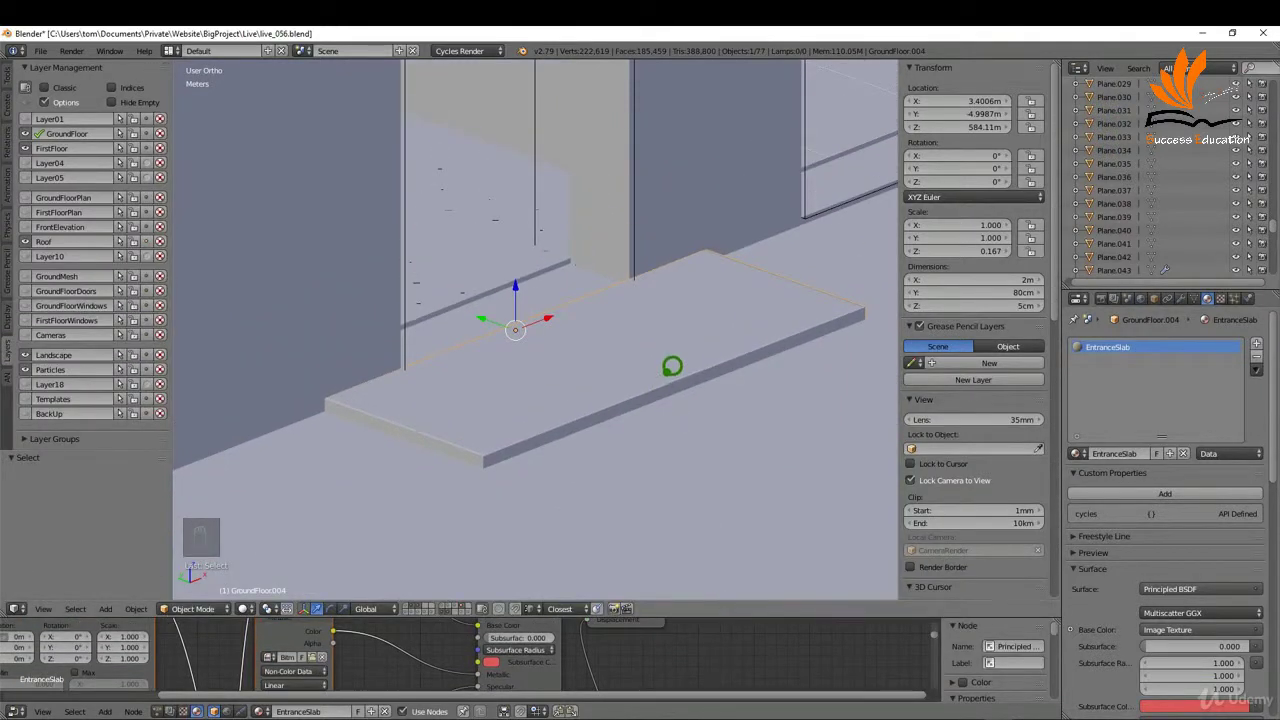
{"action": "middle_click_drag", "start_coordinate": [737, 378], "coordinate": [685, 313], "text": "shift"}
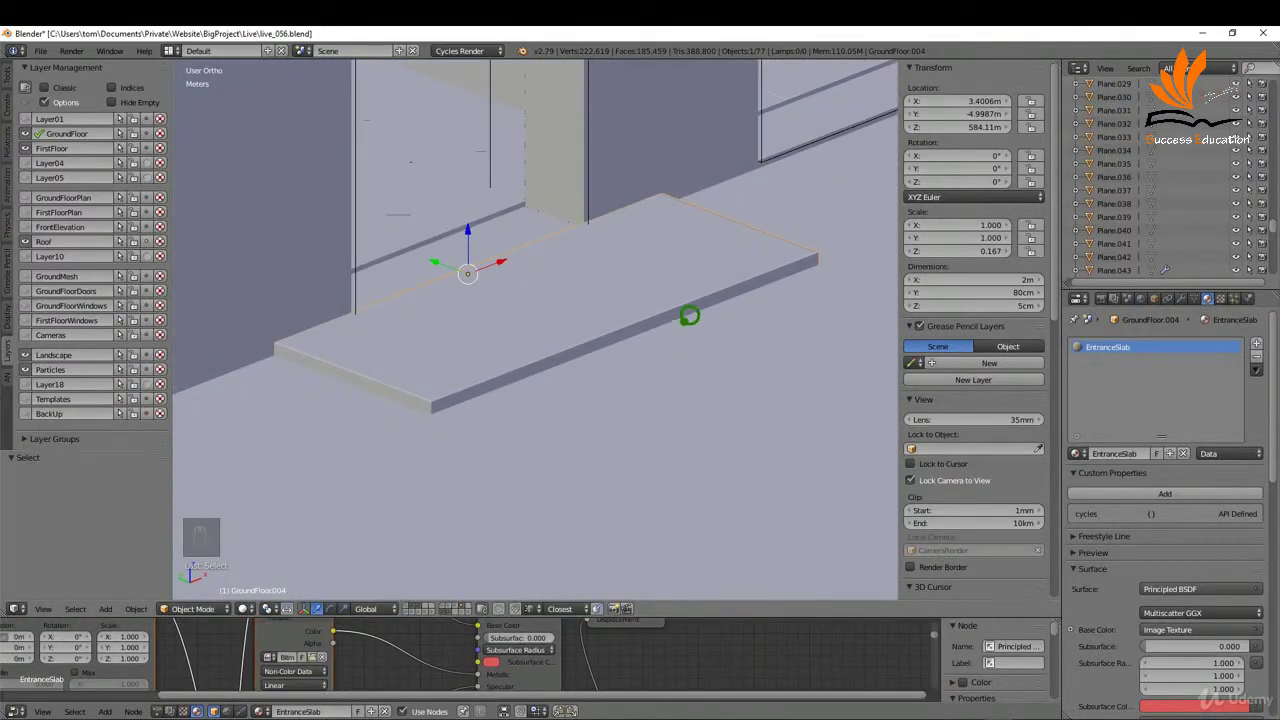
{"action": "key", "text": "shift+d"}
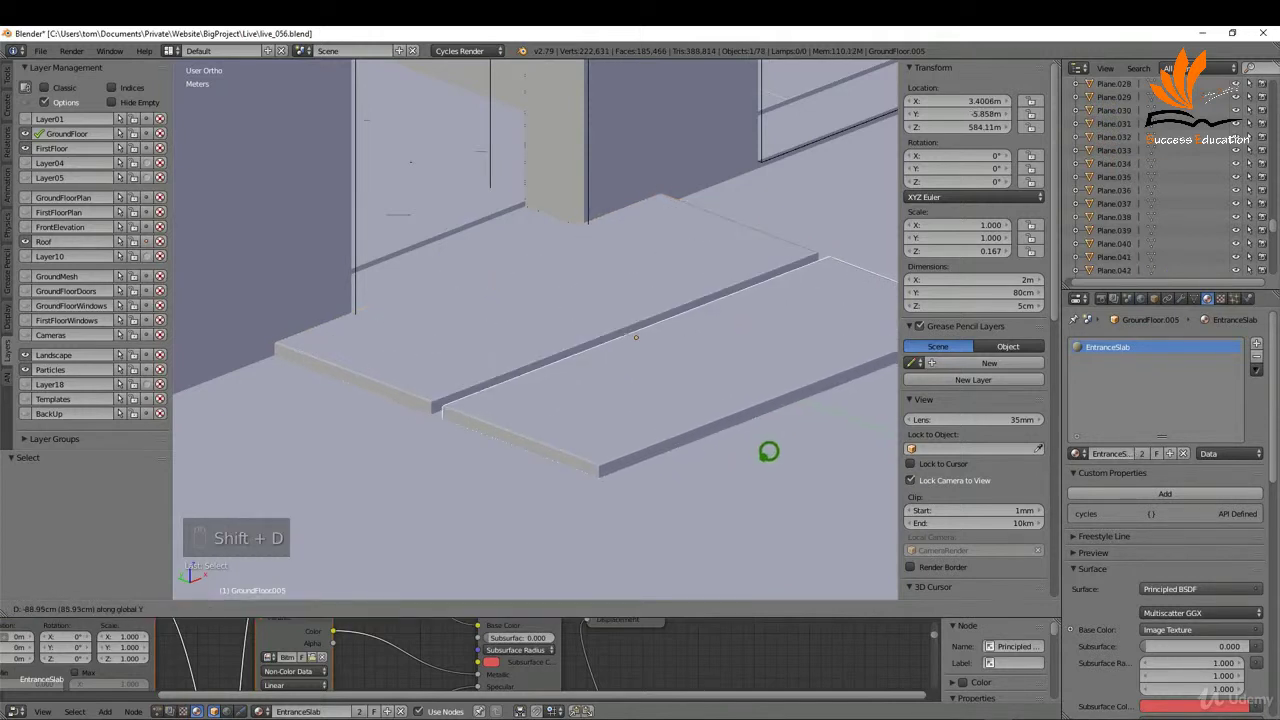
{"action": "left_click", "coordinate": [762, 446]}
{"action": "middle_click_drag", "start_coordinate": [751, 400], "coordinate": [585, 390], "text": "shift"}
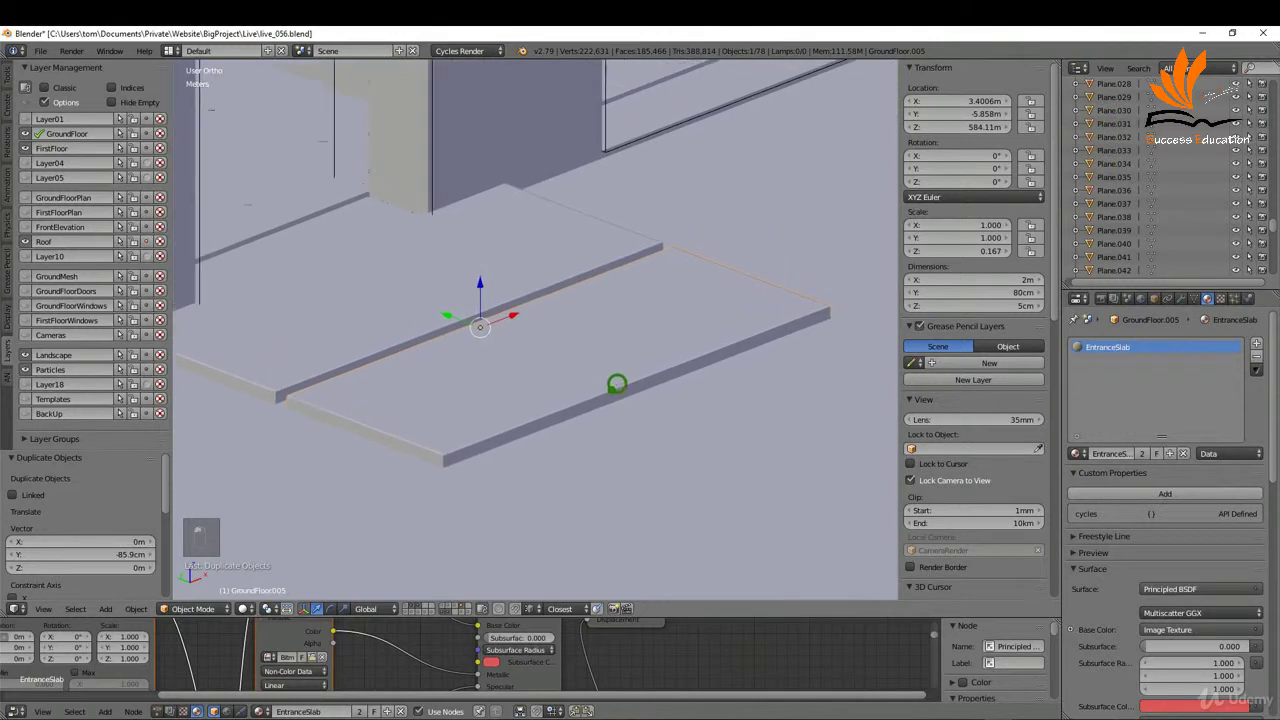
- Set the duplicated slab's X and Y dimensions to 60 cm each
{"action": "left_click", "coordinate": [928, 280]}
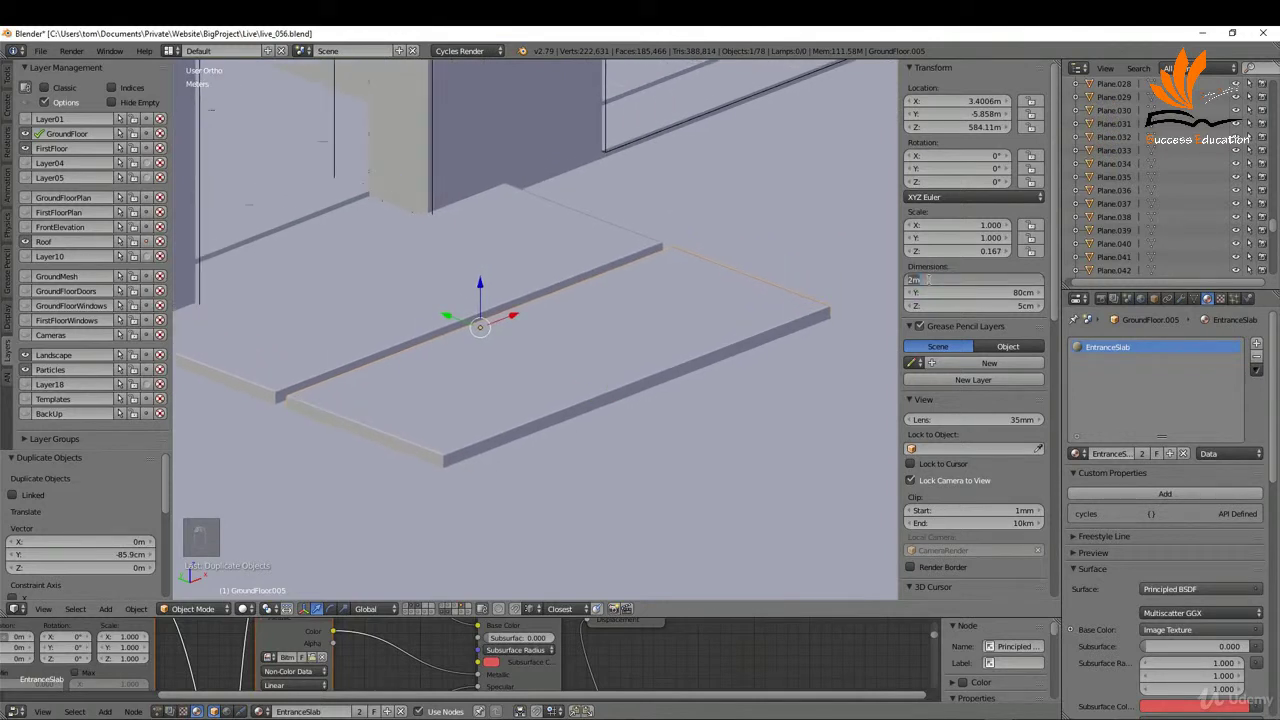
{"action": "key", "text": "Tab"}
{"action": "type", "text": "6"}
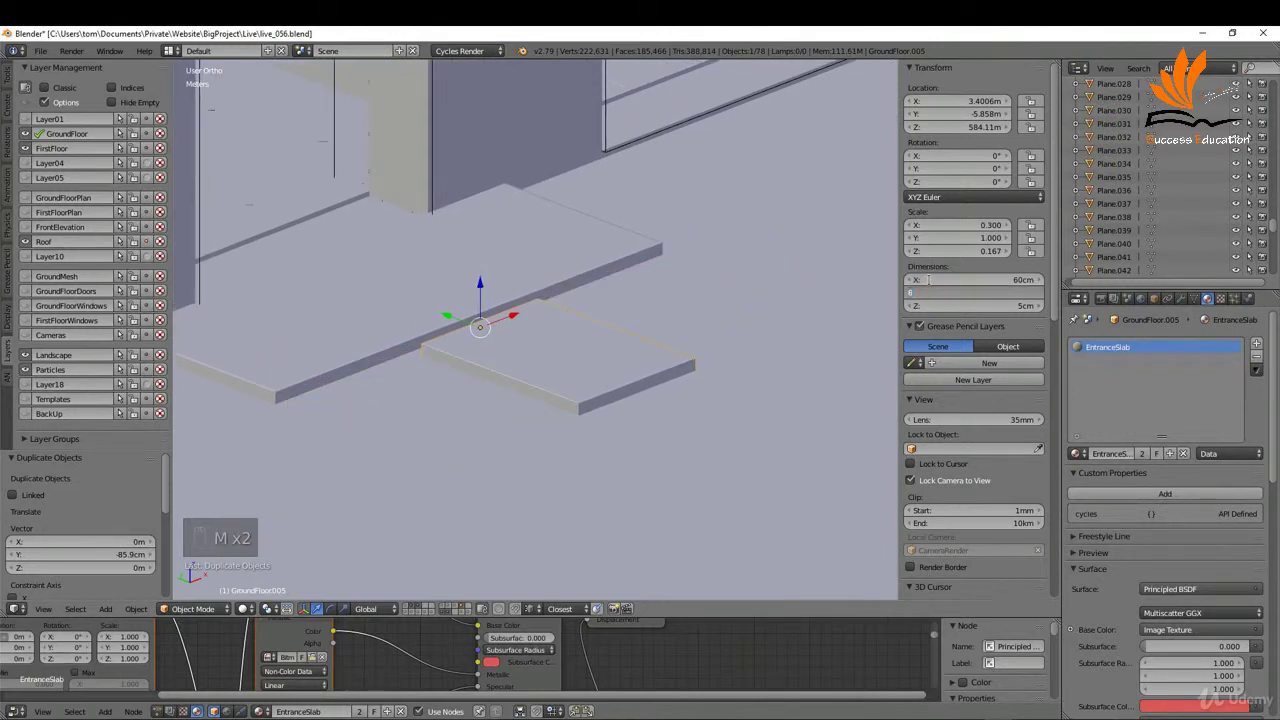
{"action": "type", "text": "0"}
{"action": "left_click", "coordinate": [940, 268]}
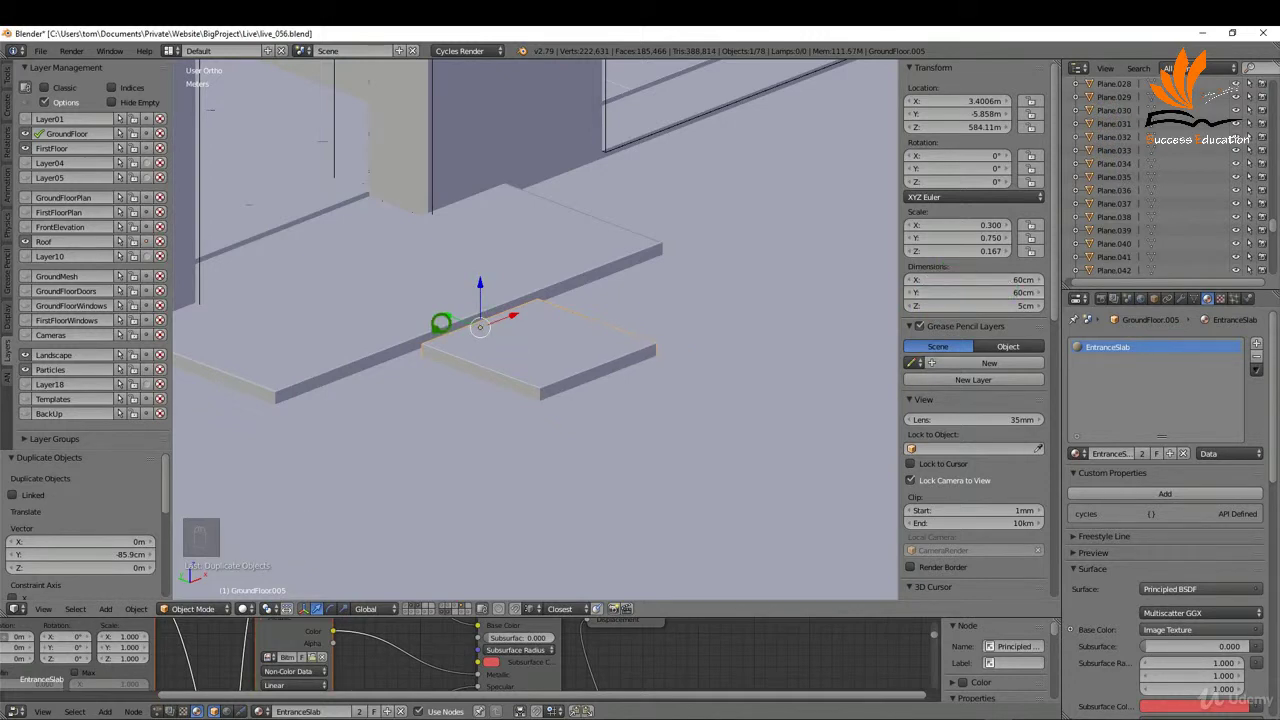
- Move the small slab about 5.9 cm along Y against the doorstep's front edge, and offset it -2 cm along Y
{"action": "key", "text": "g"}
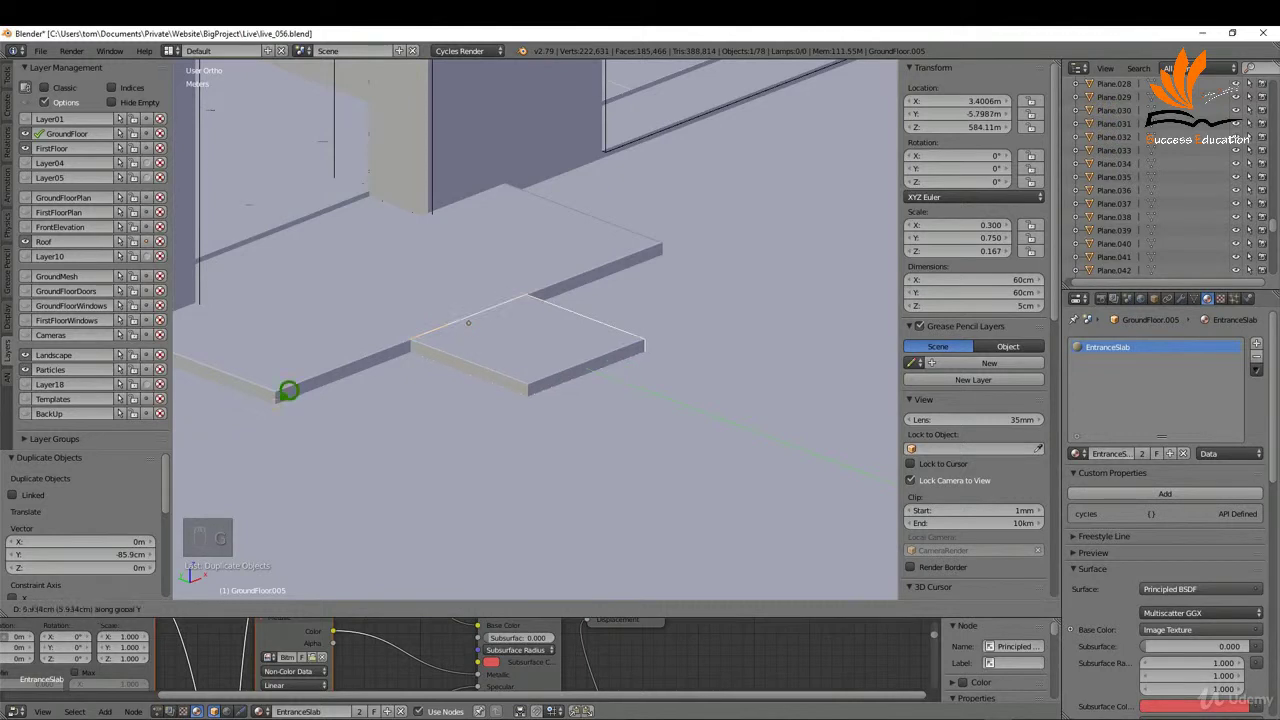
{"action": "left_click", "coordinate": [409, 351]}
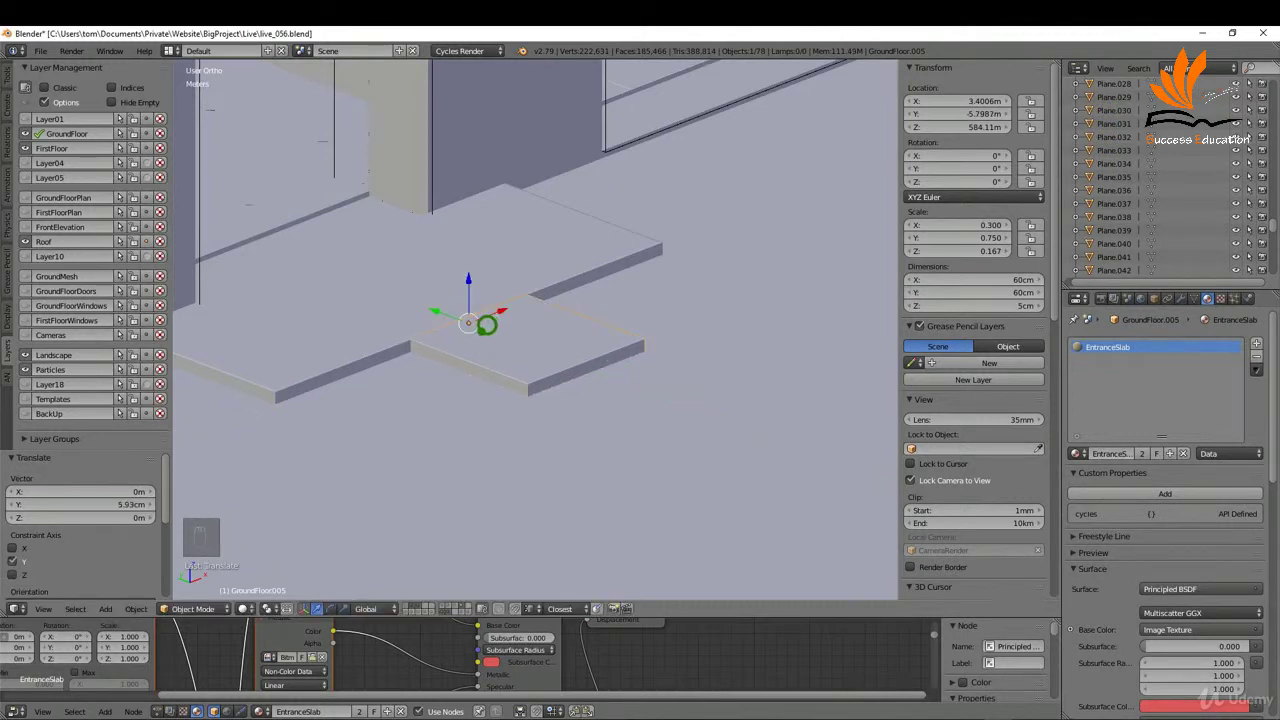
{"action": "key", "text": "g"}
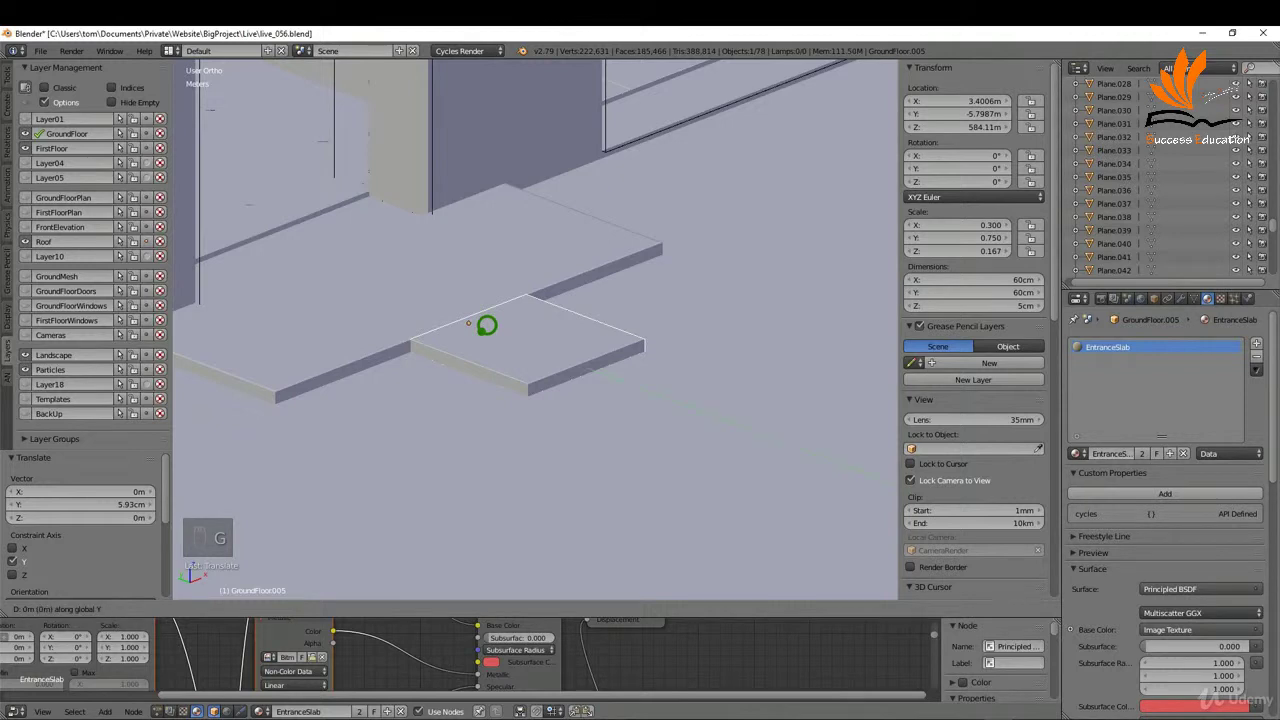
{"action": "type", "text": "-2"}
{"action": "key", "text": "Return"}
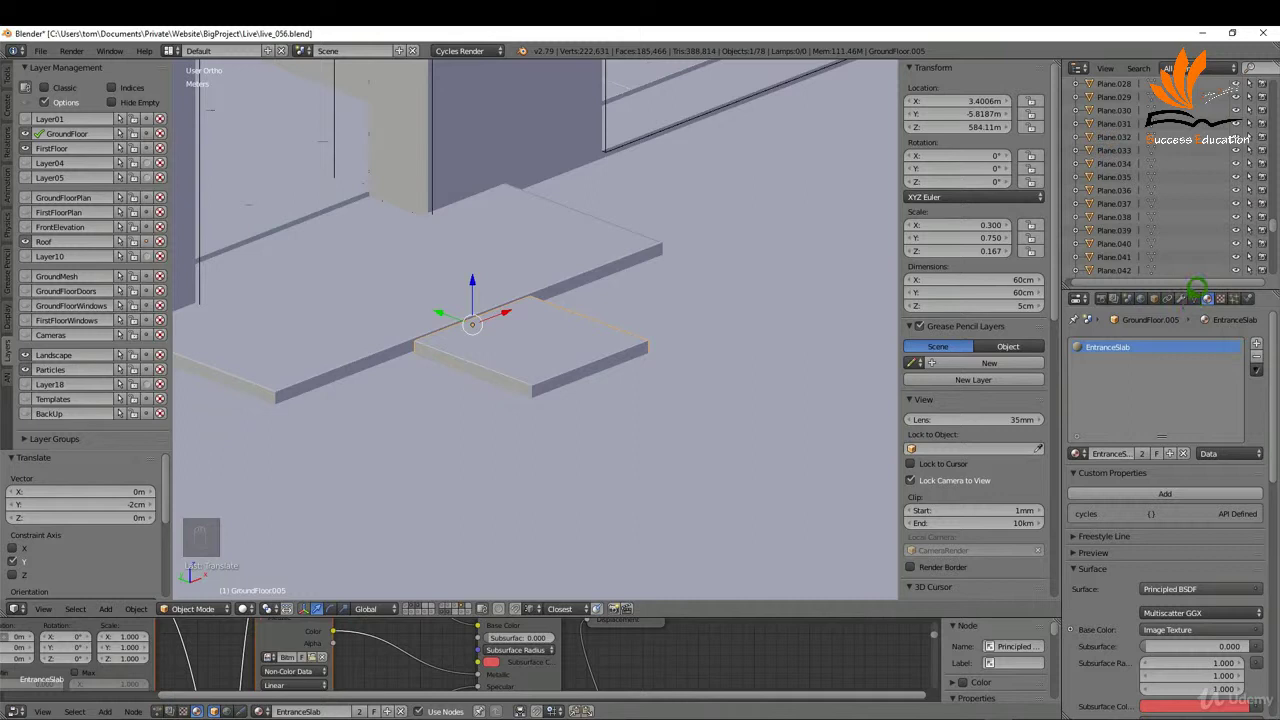
- Add an Array modifier to the small slab with a fixed count of 3
{"action": "left_click", "coordinate": [1182, 298]}
{"action": "left_click", "coordinate": [1104, 343]}
{"action": "left_click", "coordinate": [1014, 363]}
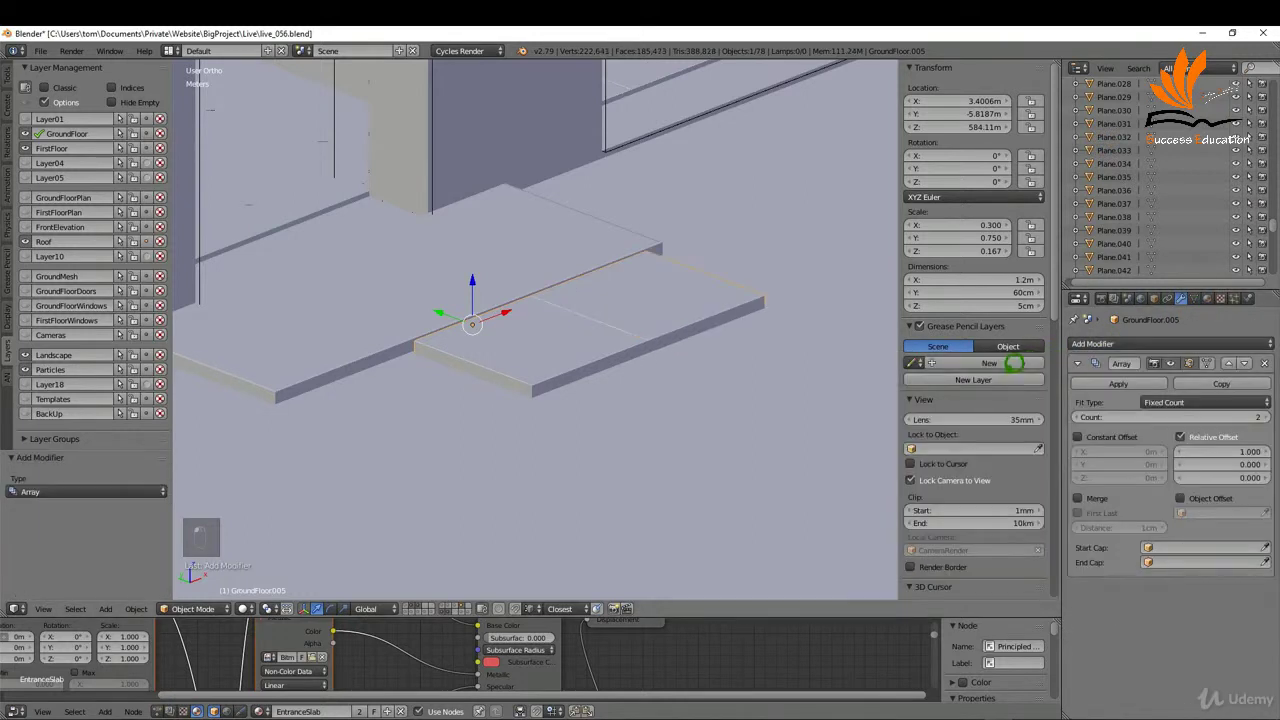
- Move the row of slabs along X by about -61.4 cm and, in top view, about 2.7 cm to centre it before the doorstep
{"action": "key", "text": "g"}
{"action": "key", "text": "x"}
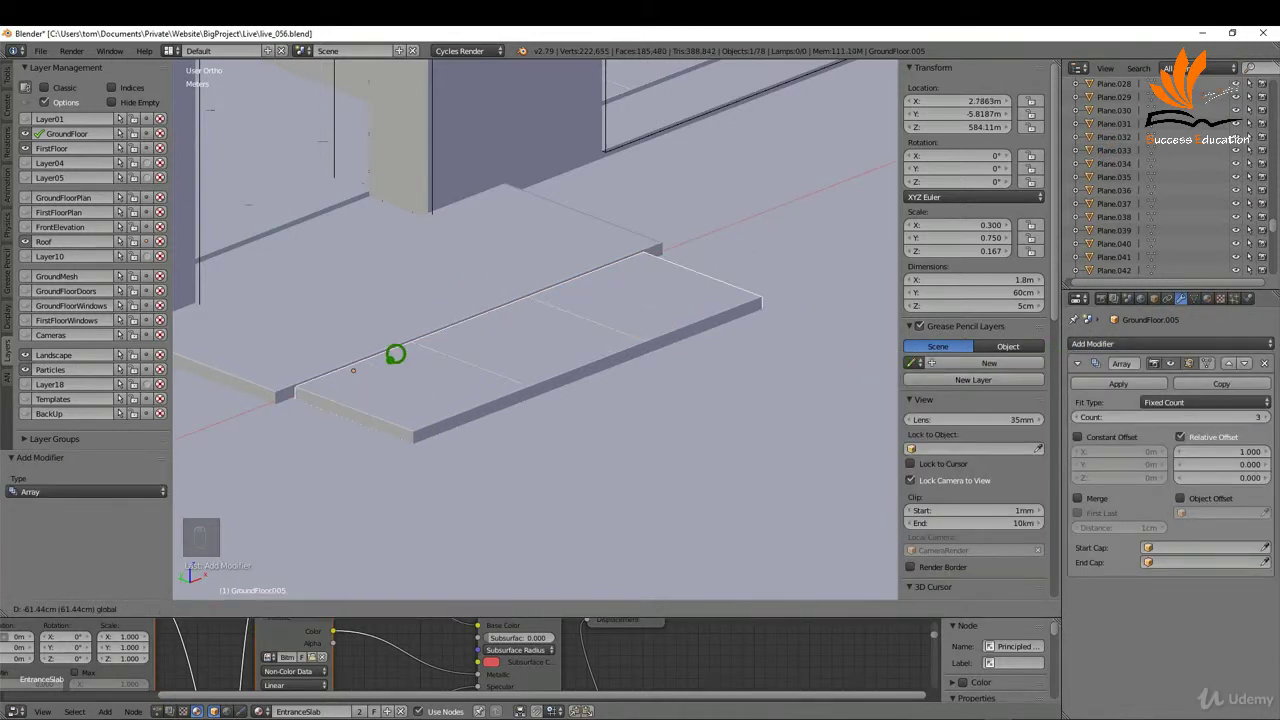
{"action": "left_click", "coordinate": [396, 354]}
{"action": "key", "text": "KP_7"}
{"action": "key", "text": "g"}
{"action": "key", "text": "x"}
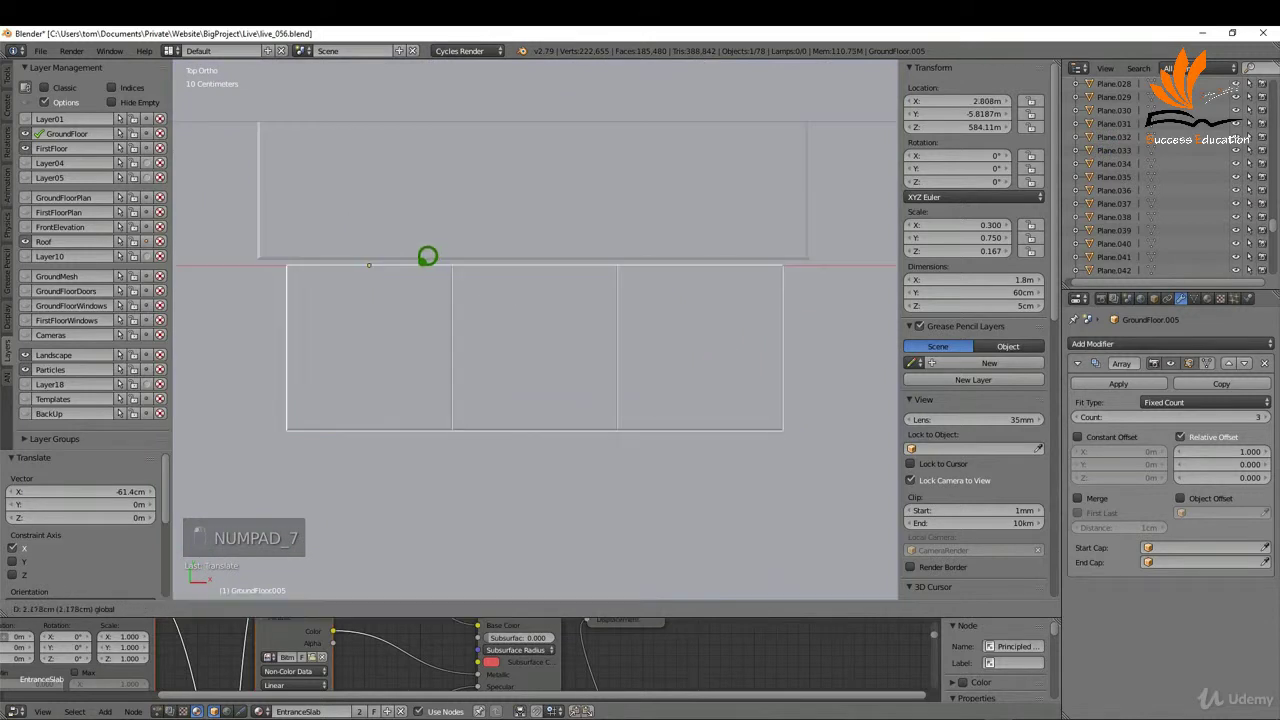
{"action": "left_click", "coordinate": [428, 256]}
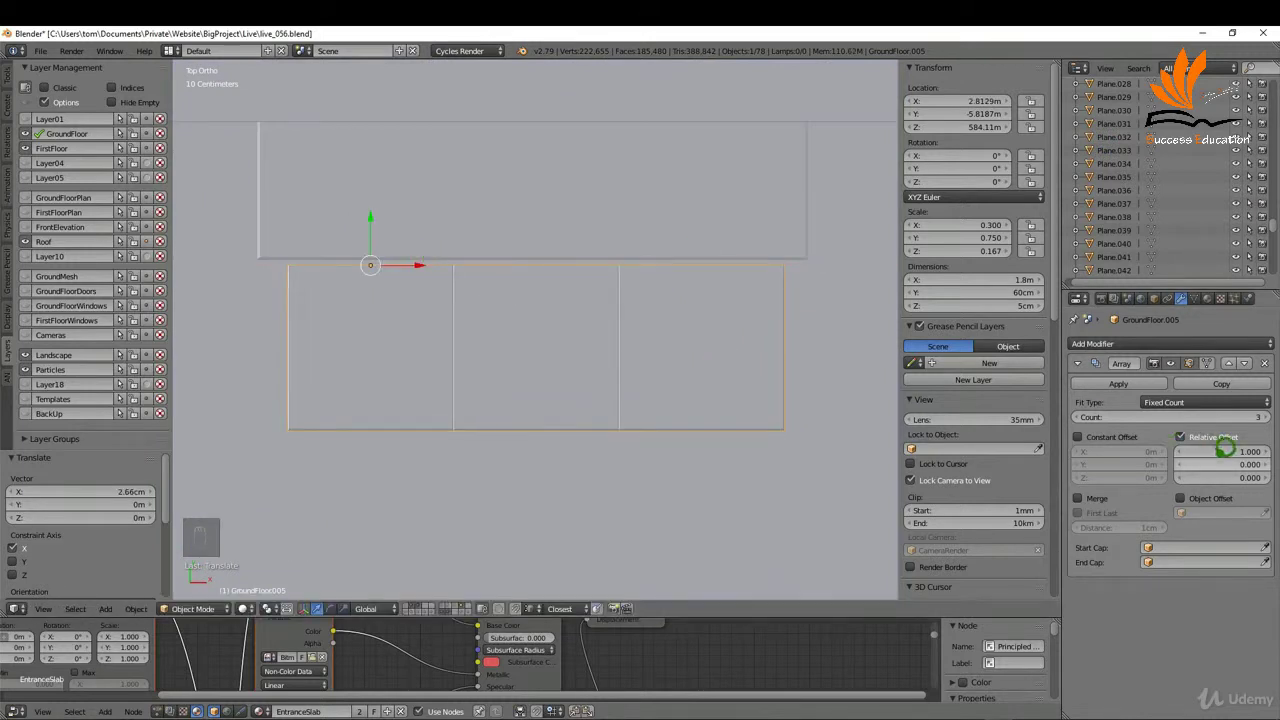
- Set the array's relative X offset to 1.02 to leave gaps between the slabs
{"action": "left_click", "coordinate": [1226, 449]}
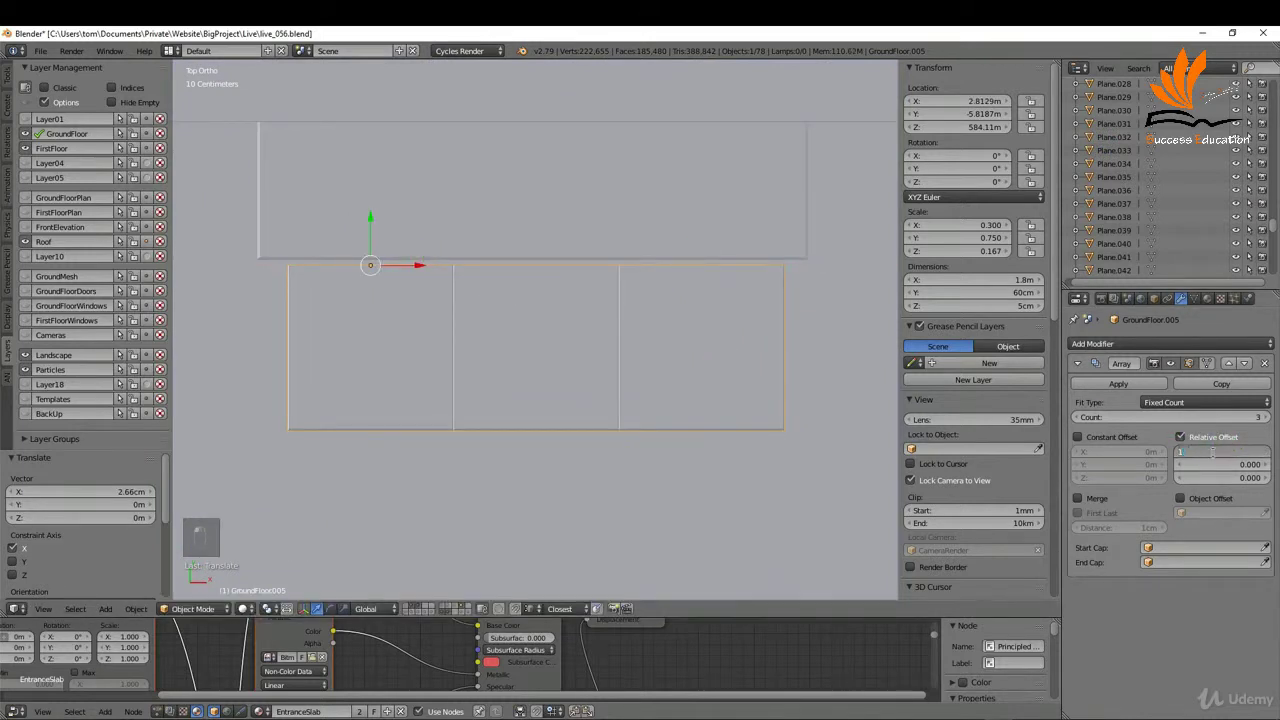
{"action": "type", "text": "1.02"}
{"action": "key", "text": "Return"}
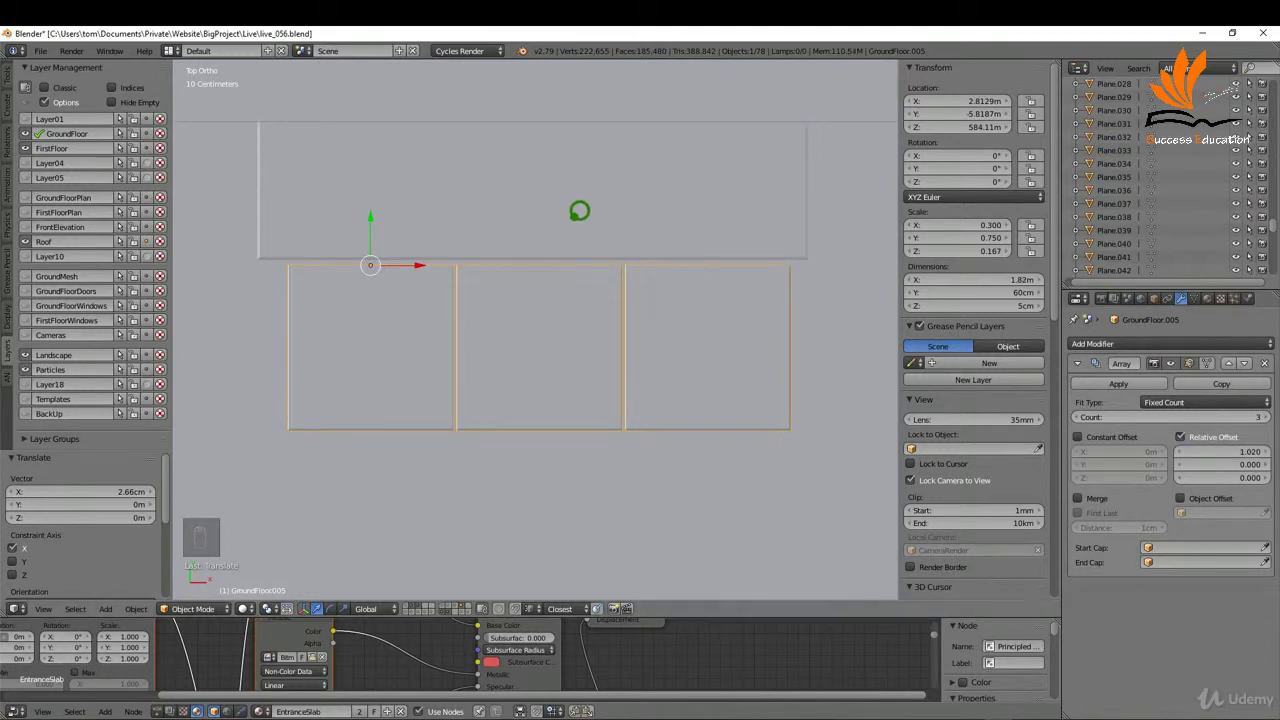
- Add a second Array modifier to the row of slabs and set its relative X offset to 0
{"action": "left_click", "coordinate": [1078, 363]}
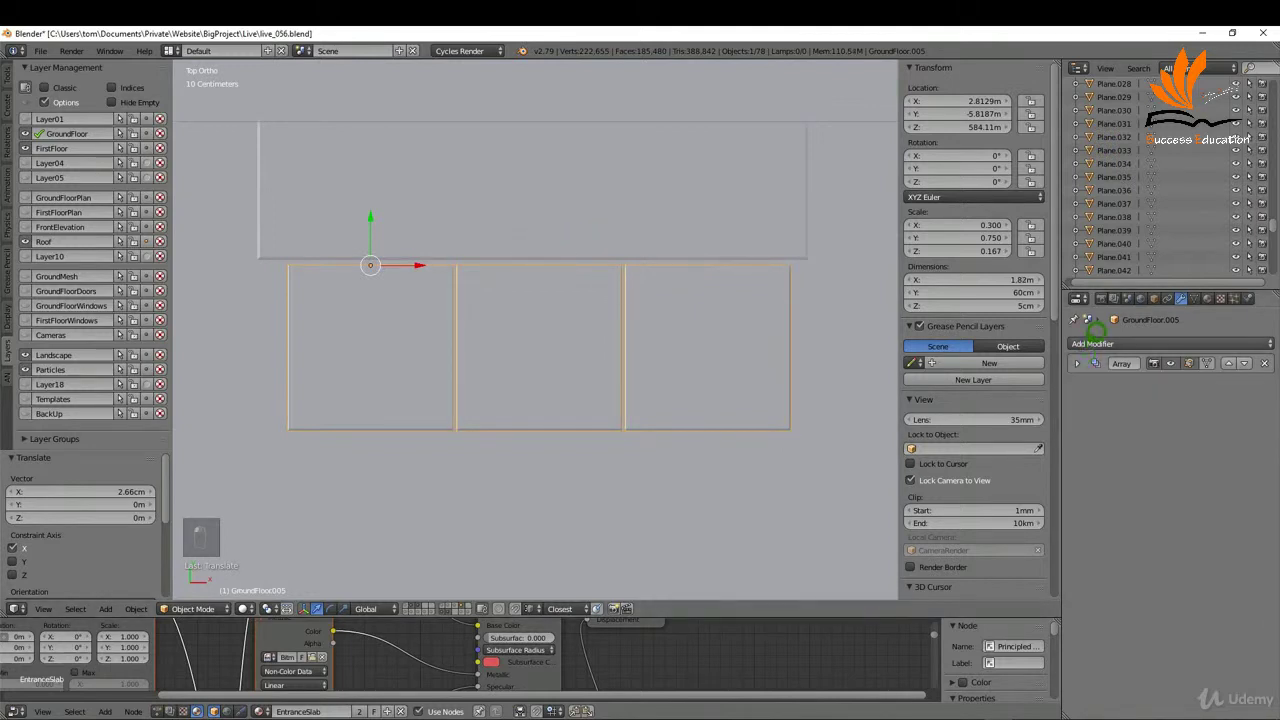
{"action": "left_click", "coordinate": [1094, 341]}
{"action": "left_click", "coordinate": [1040, 370]}
{"action": "left_click", "coordinate": [1218, 475]}
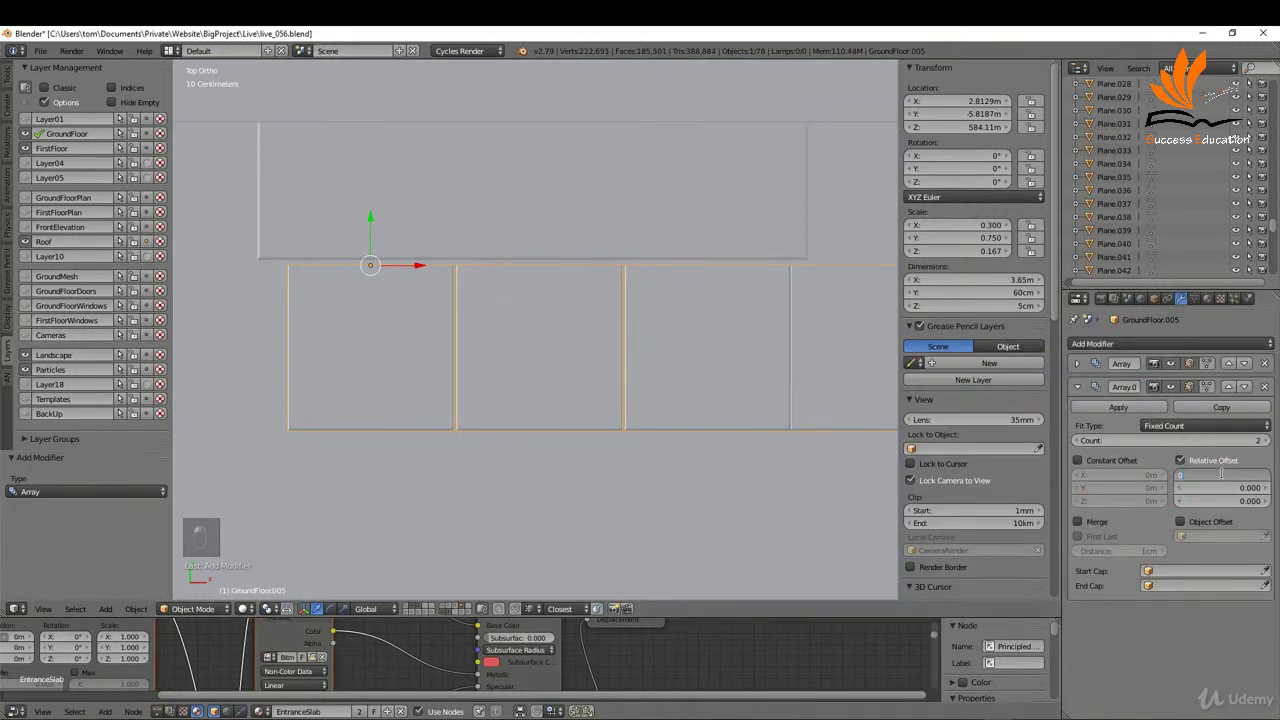
{"action": "key", "text": "Tab"}
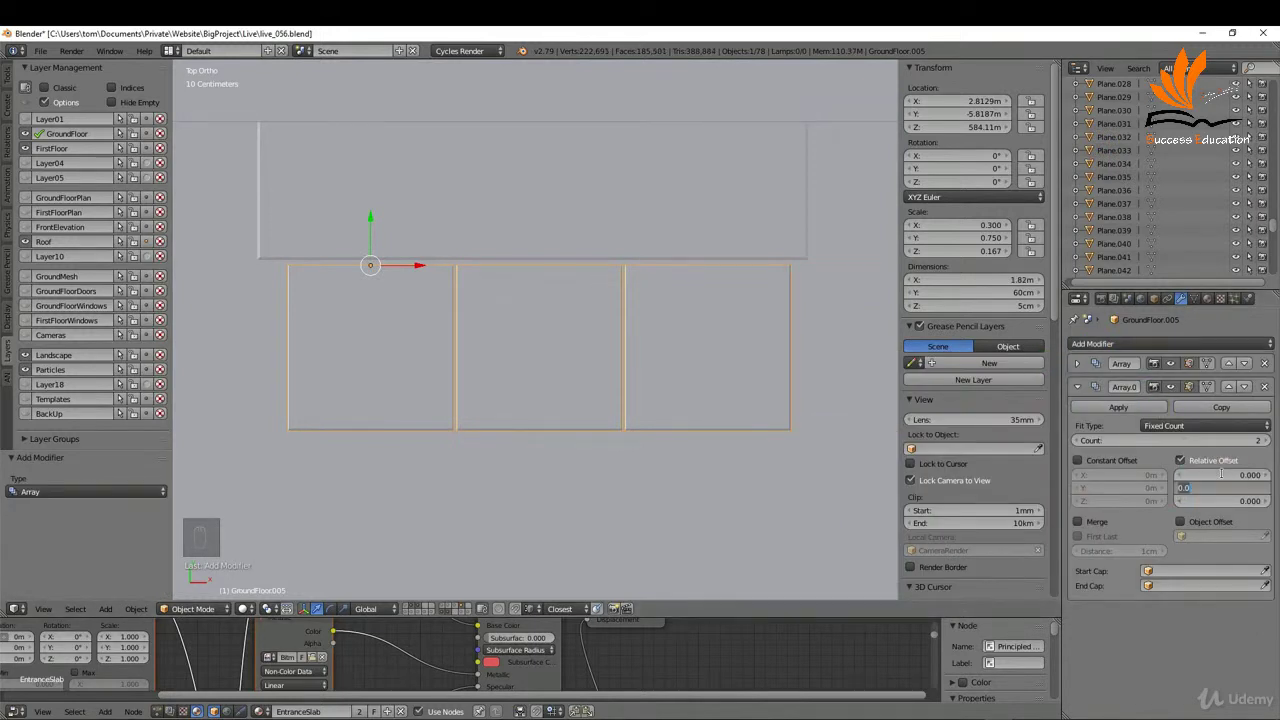
- Set the second array's relative Y offset to -1.02 so the rows extend away from the doorstep
{"action": "type", "text": "1.02"}
{"action": "key", "text": "Return"}
{"action": "left_click", "coordinate": [1208, 487]}
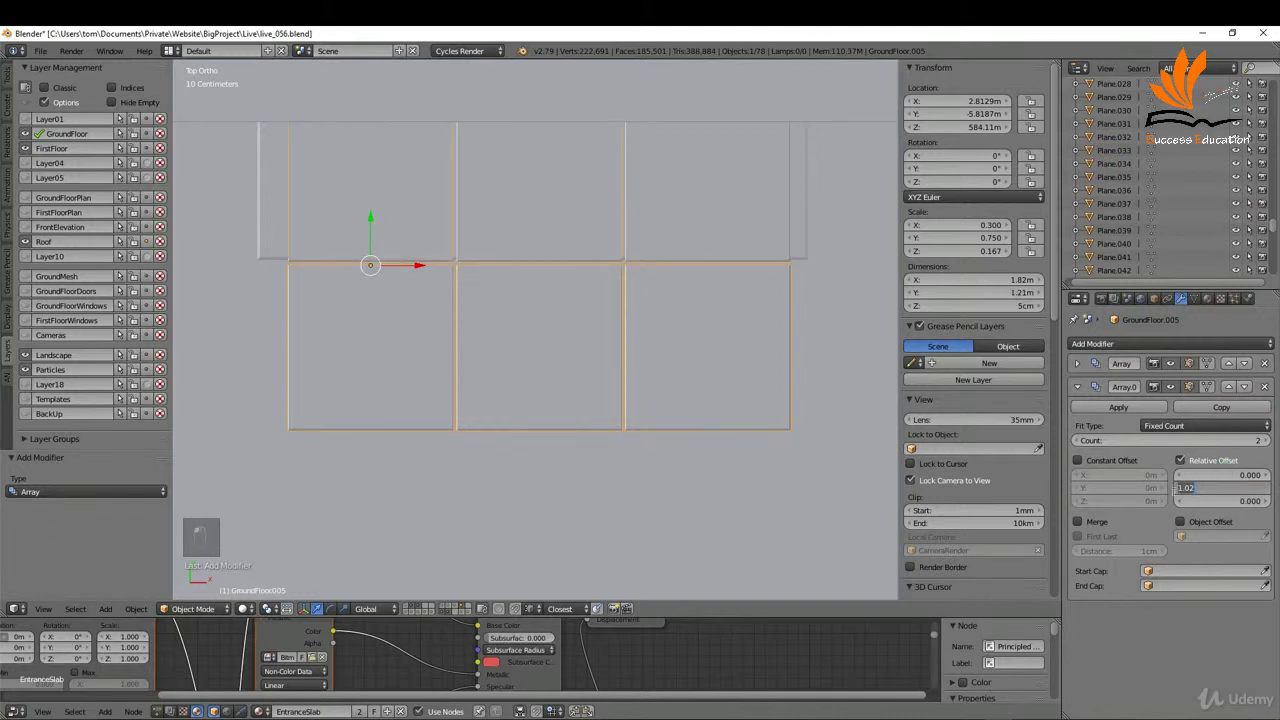
{"action": "type", "text": "-1.02"}
{"action": "key", "text": "Return"}
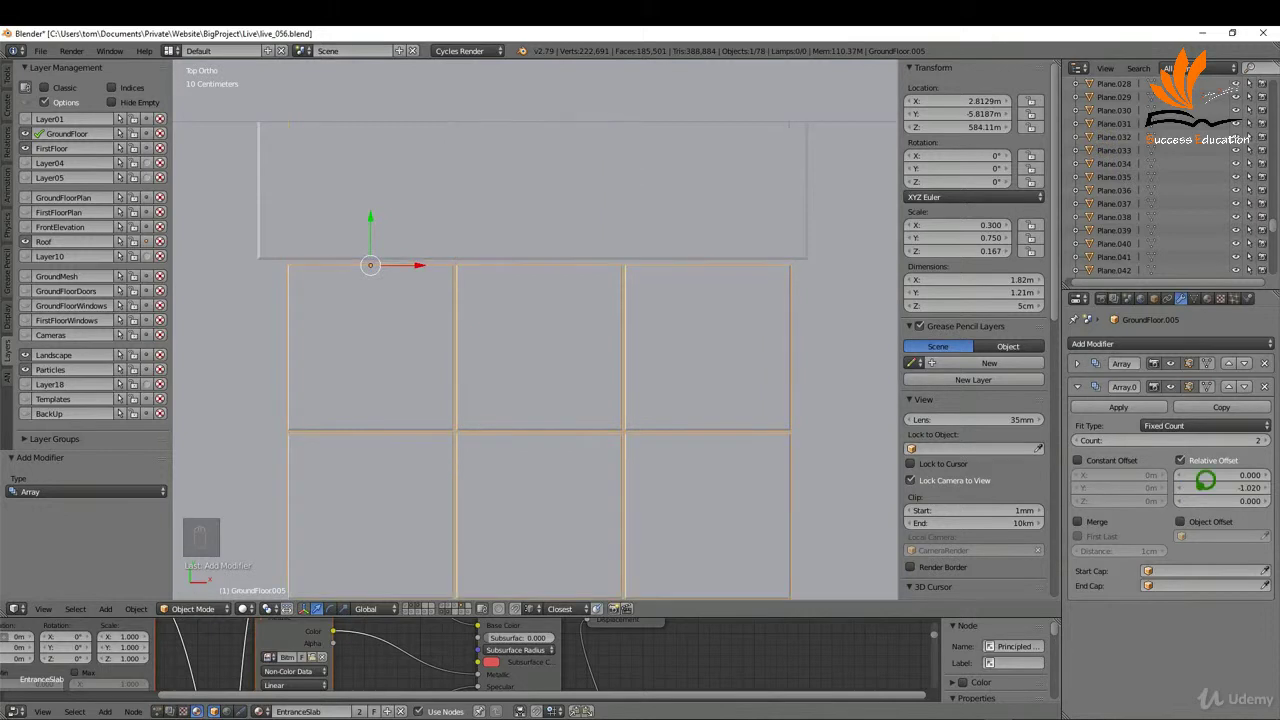
- Raise the second array's count to 47 to lengthen the slab path across the plot
{"action": "left_click_drag", "start_coordinate": [1170, 436], "coordinate": [1232, 438]}
{"action": "scroll", "coordinate": [651, 234], "scroll_direction": "down", "scroll_amount": 12}
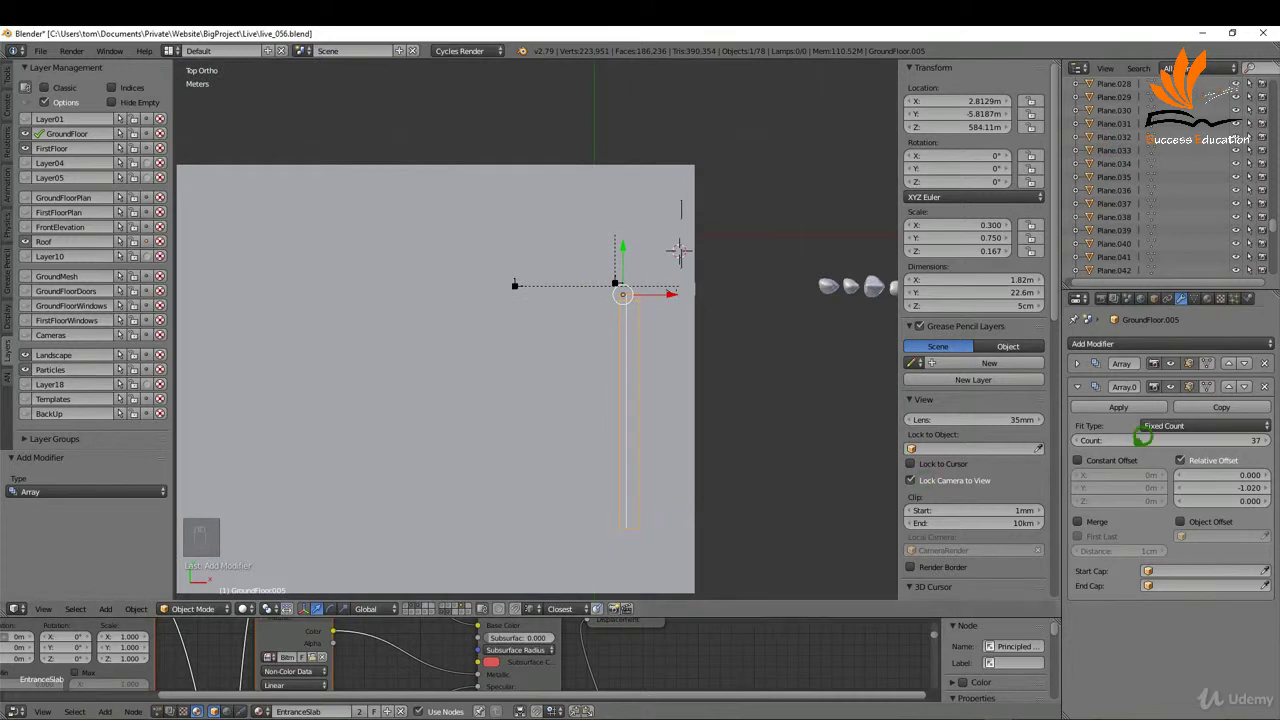
{"action": "left_click_drag", "start_coordinate": [1268, 438], "coordinate": [1279, 440]}
{"action": "scroll", "coordinate": [609, 295], "scroll_direction": "up", "scroll_amount": 4}
- Switch the view to wireframe and duplicate the slab path 3 m along X
{"action": "key", "text": "z"}
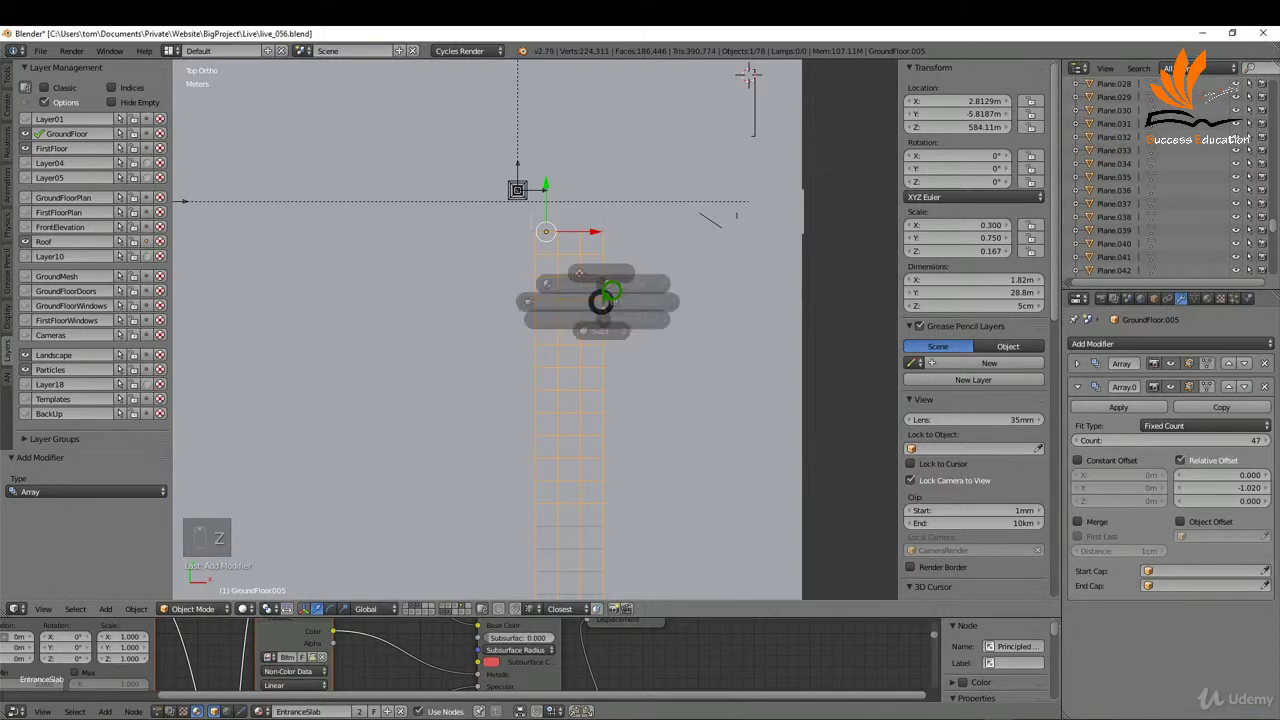
{"action": "left_click", "coordinate": [728, 290]}
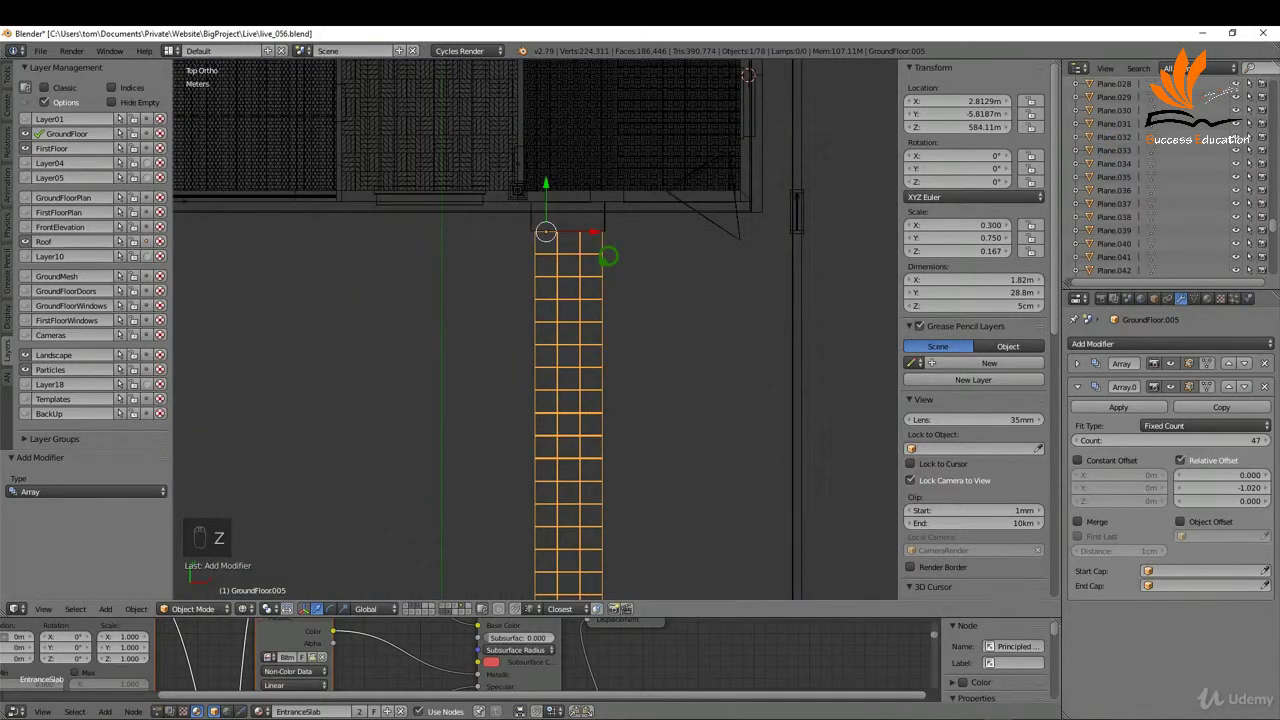
{"action": "key", "text": "shift+d"}
{"action": "key", "text": "x"}
{"action": "left_click", "coordinate": [704, 240]}
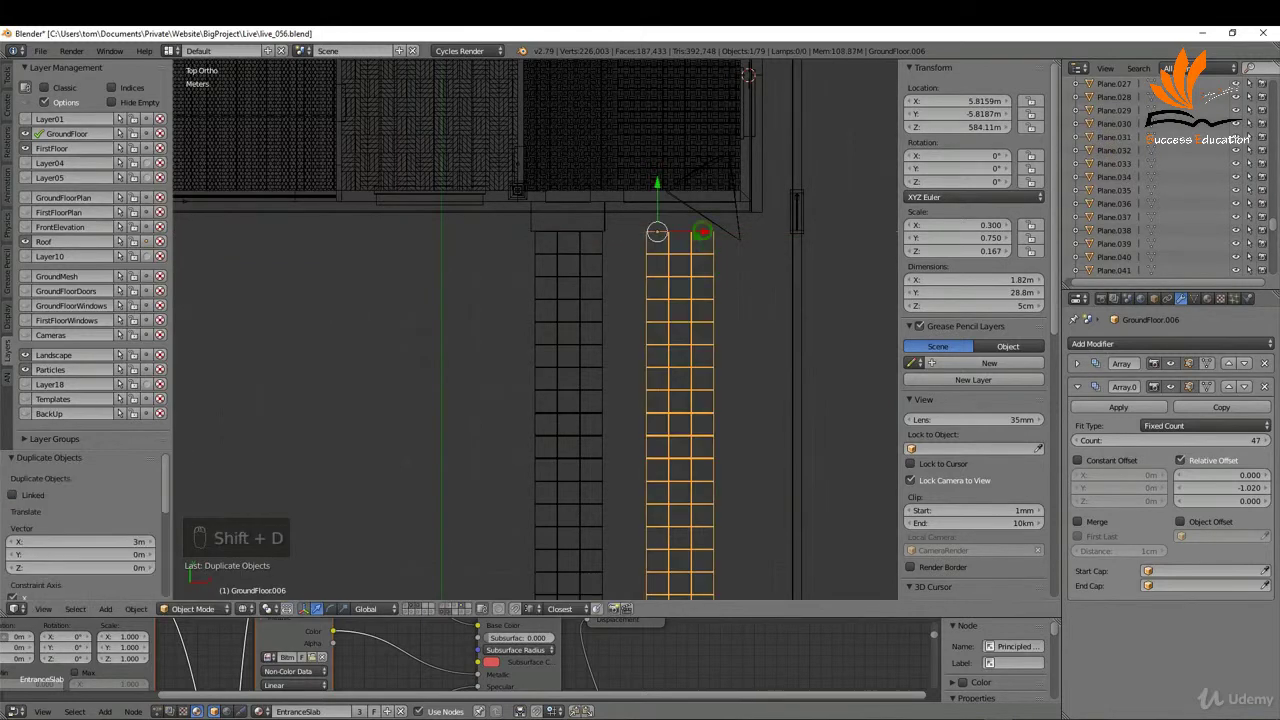
- Move the duplicated path 52 cm along Y up to the house wall and about -69.7 cm along X
{"action": "scroll", "coordinate": [698, 228], "scroll_direction": "up", "scroll_amount": 3}
{"action": "key", "text": "g"}
{"action": "key", "text": "y"}
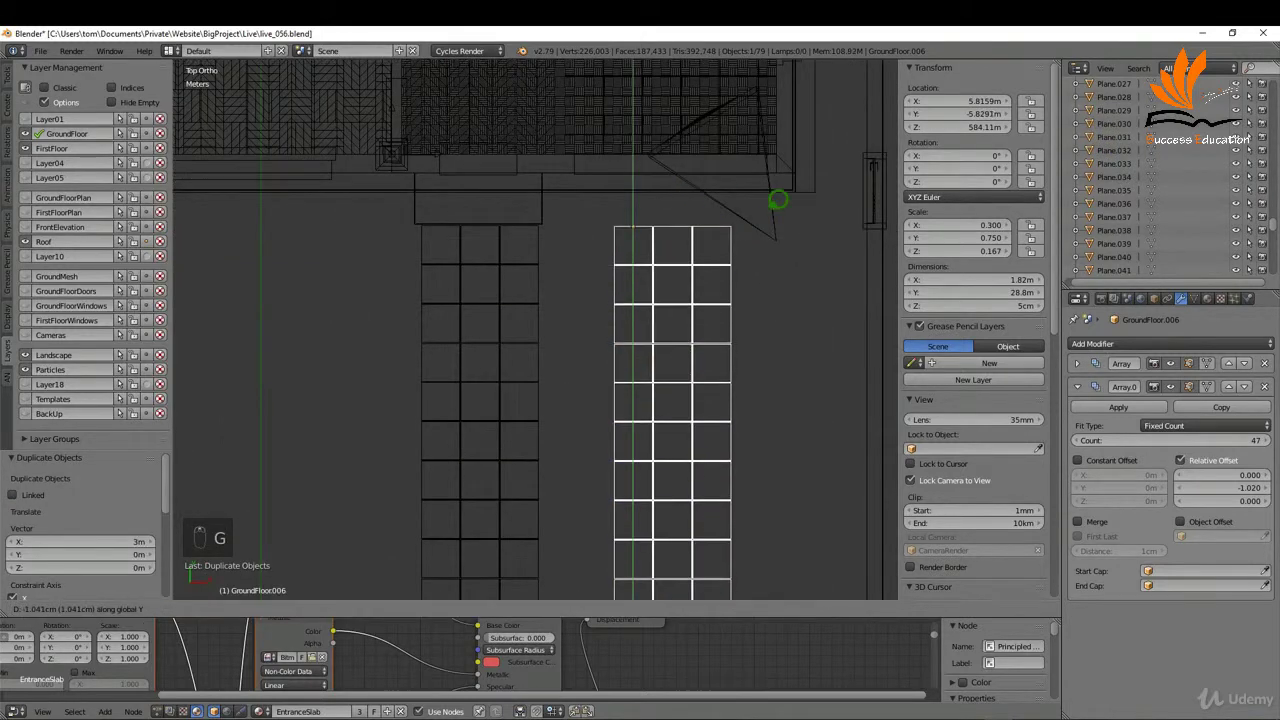
{"action": "left_click", "coordinate": [822, 188]}
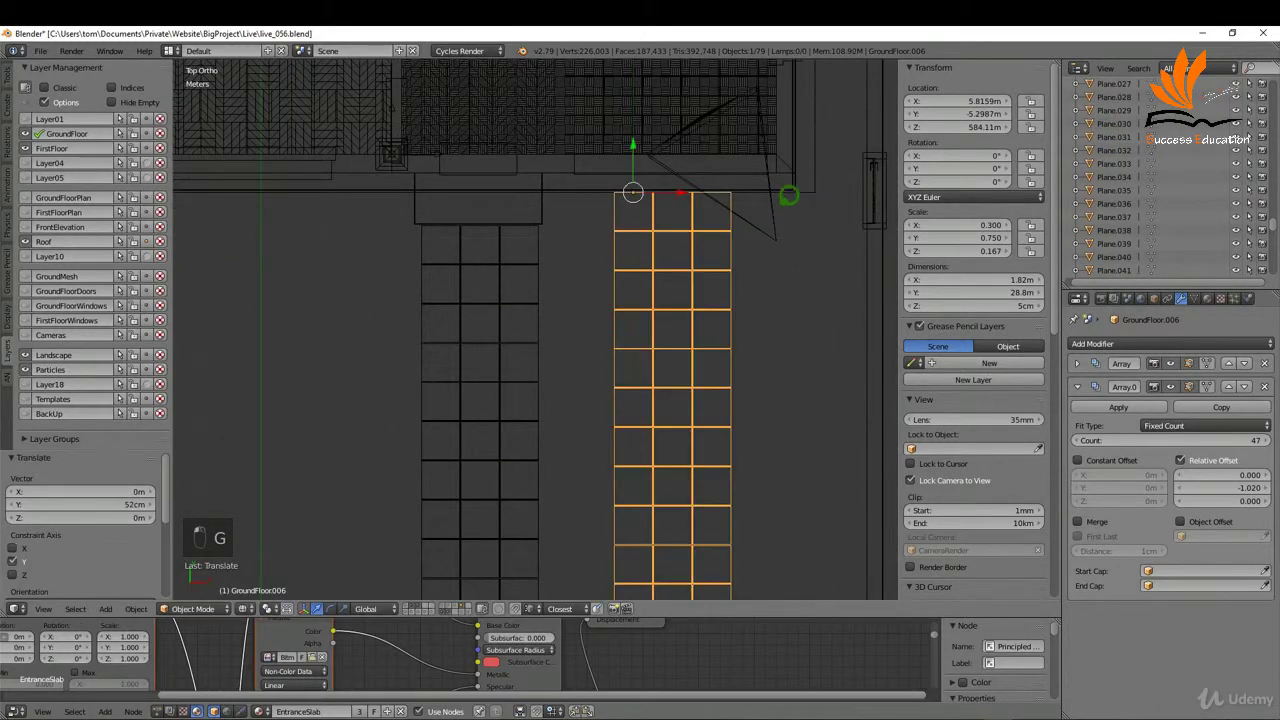
{"action": "right_click_drag", "start_coordinate": [686, 191], "coordinate": [644, 187]}
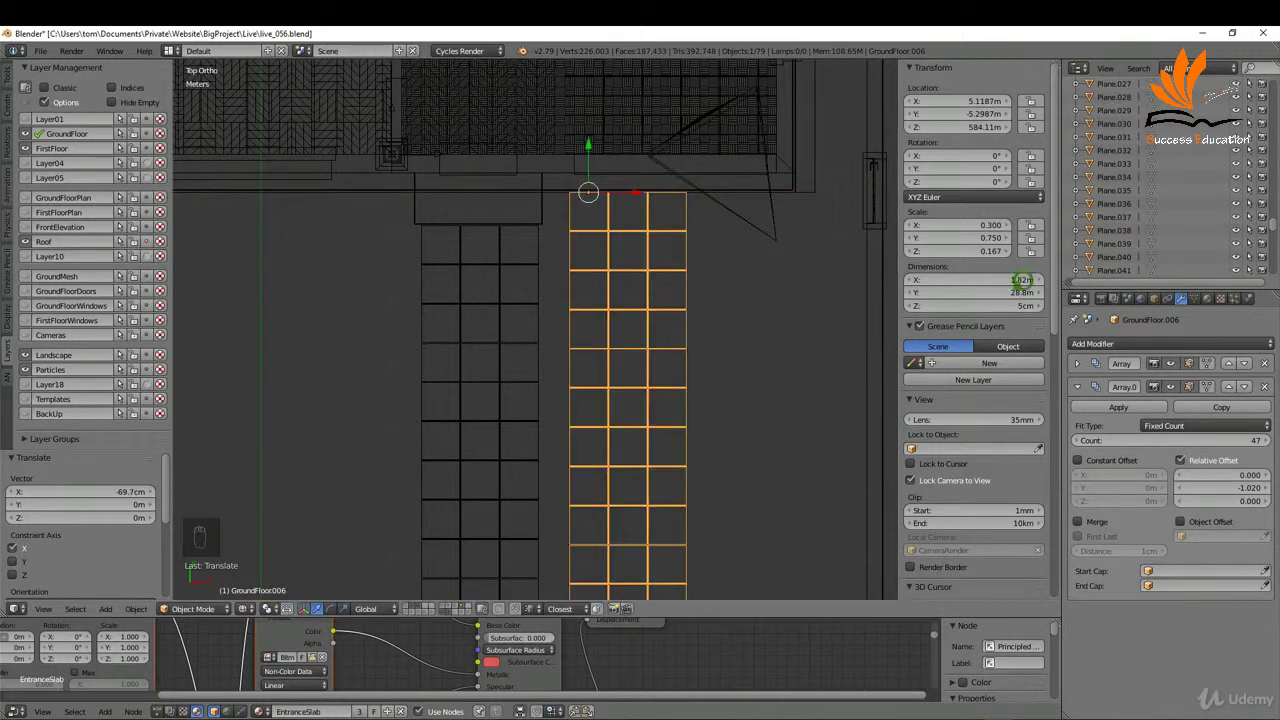
- Set the count of the duplicate's first array to 8 to widen it into a driveway
{"action": "left_click", "coordinate": [1078, 363]}
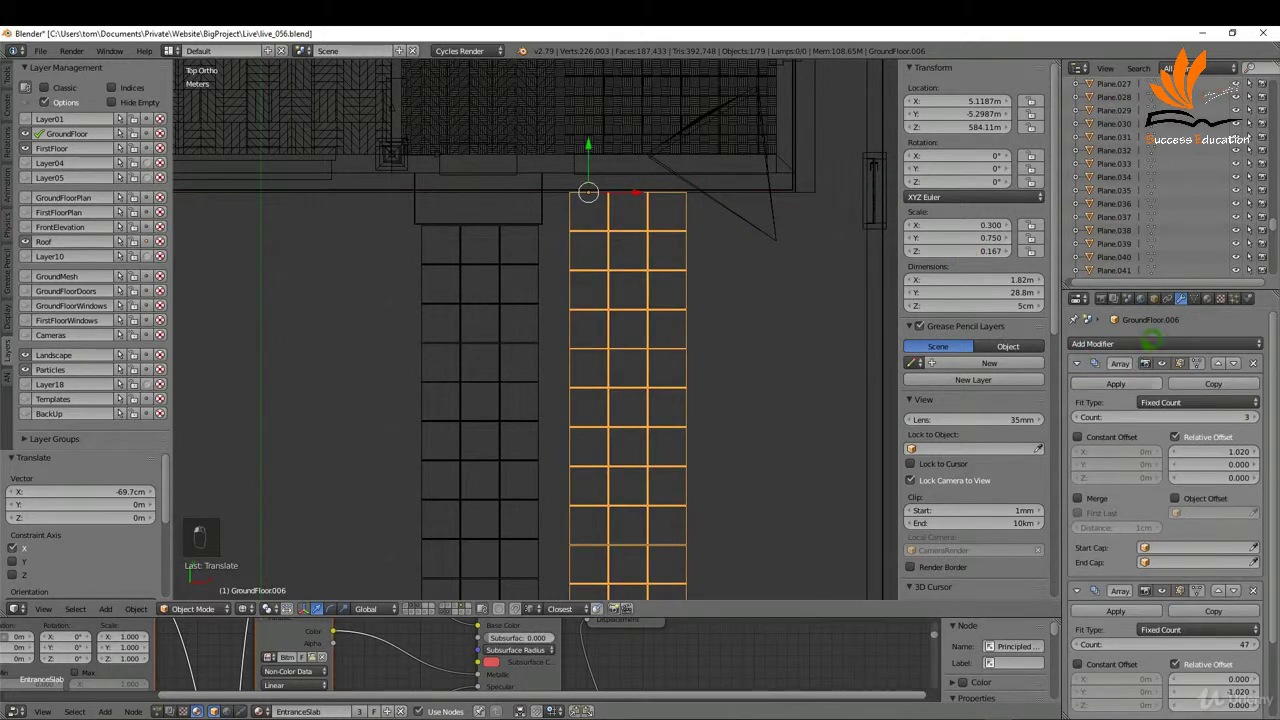
{"action": "left_click_drag", "start_coordinate": [1254, 416], "coordinate": [670, 205]}
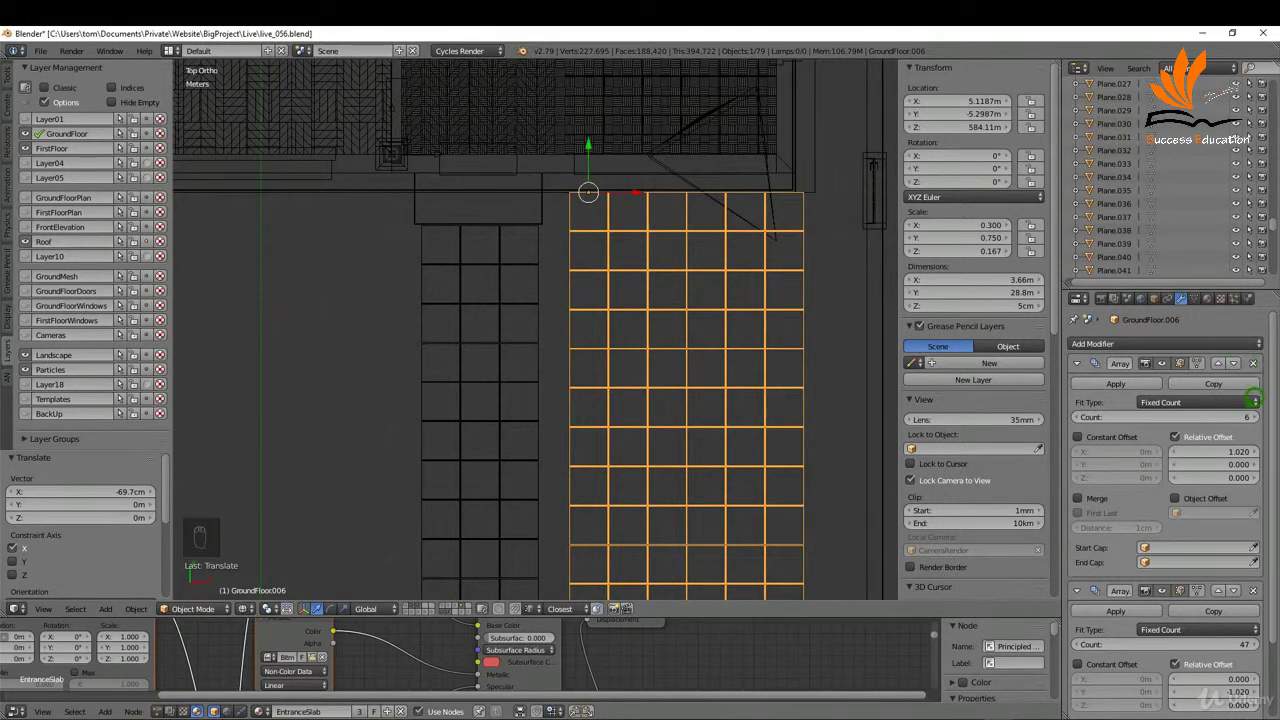
{"action": "left_click", "coordinate": [1258, 414]}
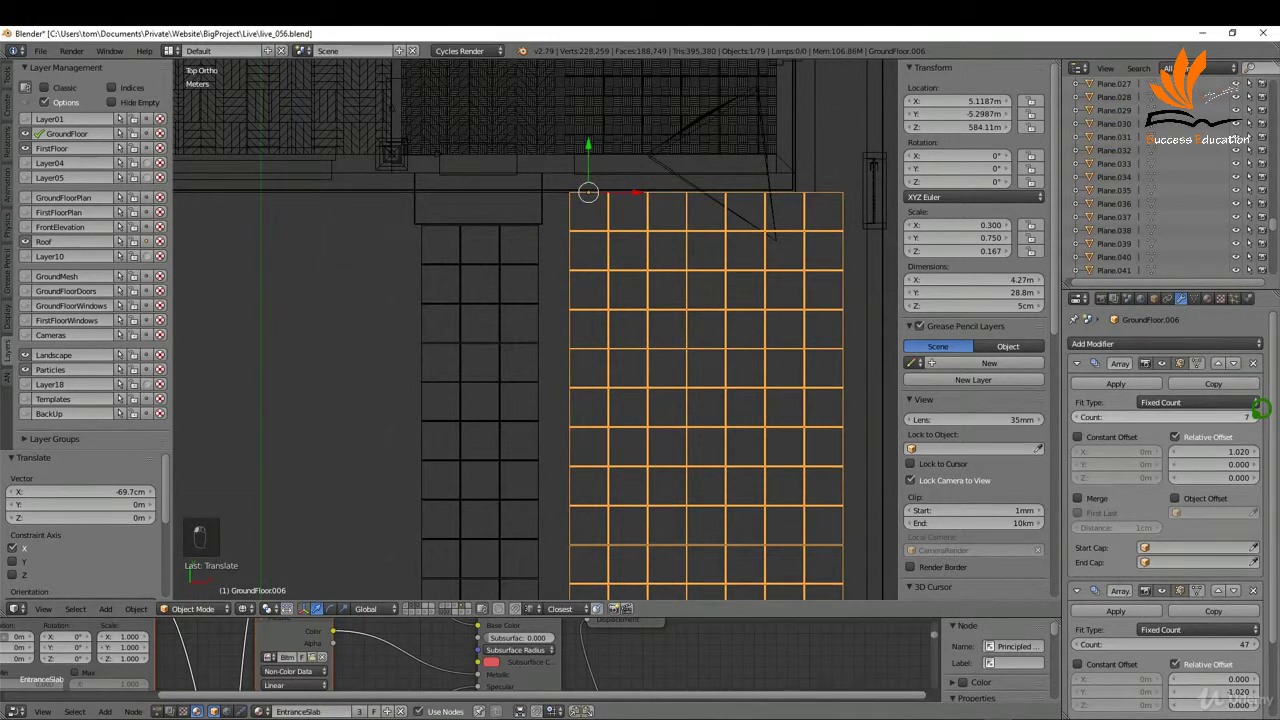
{"action": "left_click", "coordinate": [1258, 414]}
- Return to solid shading and examine how the path and driveway slabs meet the house front and boundary wall
{"action": "scroll", "coordinate": [587, 250], "scroll_direction": "down", "scroll_amount": 2}
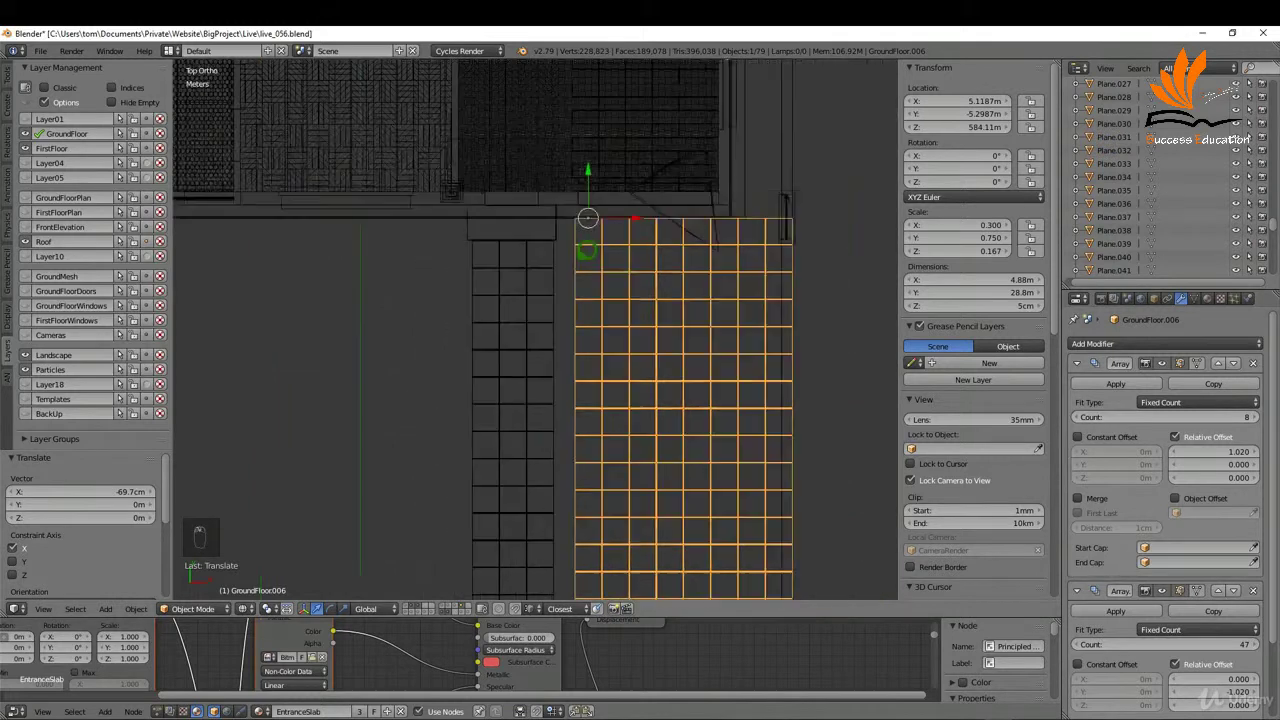
{"action": "scroll", "coordinate": [763, 229], "scroll_direction": "up", "scroll_amount": 10}
{"action": "scroll", "coordinate": [762, 233], "scroll_direction": "down", "scroll_amount": 10}
{"action": "key", "text": "z"}
{"action": "left_click", "coordinate": [766, 331]}
{"action": "mouse_move", "coordinate": [766, 331]}
{"action": "middle_mouse_down"}
{"action": "mouse_move", "coordinate": [726, 349]}
{"action": "mouse_move", "coordinate": [746, 266]}
{"action": "mouse_move", "coordinate": [751, 374]}
{"action": "mouse_move", "coordinate": [760, 157]}
{"action": "middle_mouse_up"}
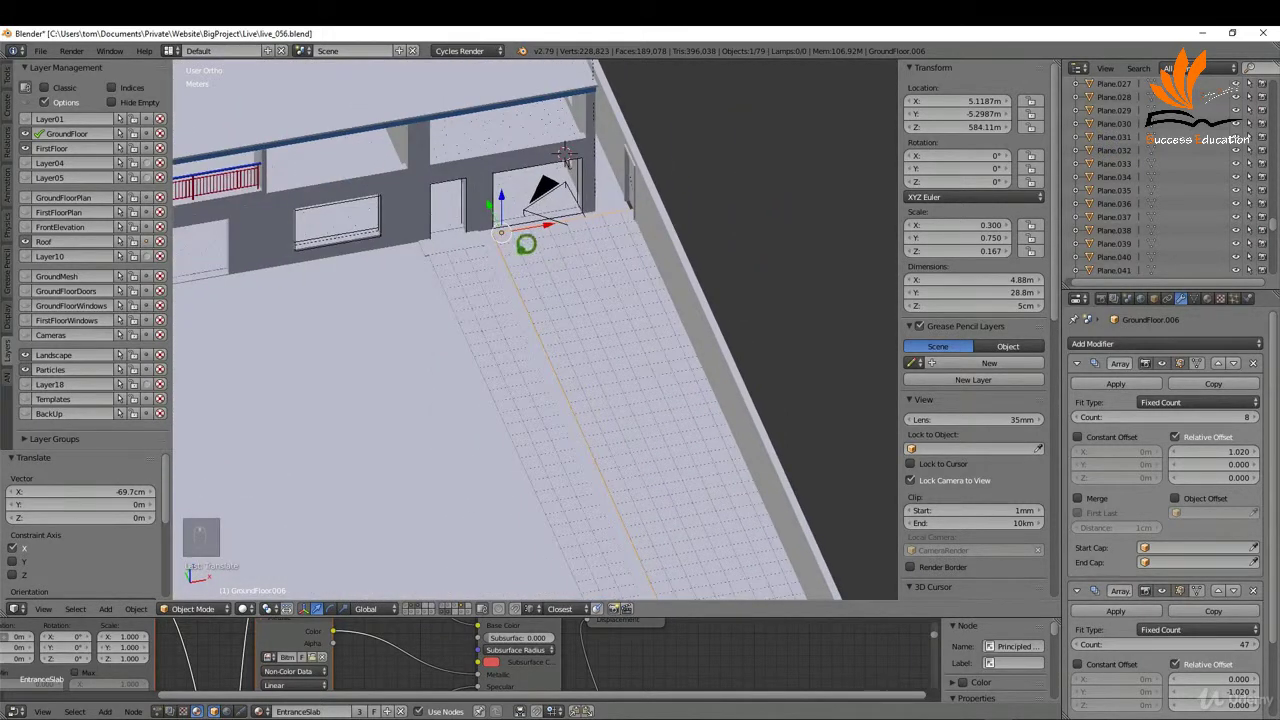
{"action": "scroll", "coordinate": [618, 202], "scroll_direction": "up", "scroll_amount": 2}
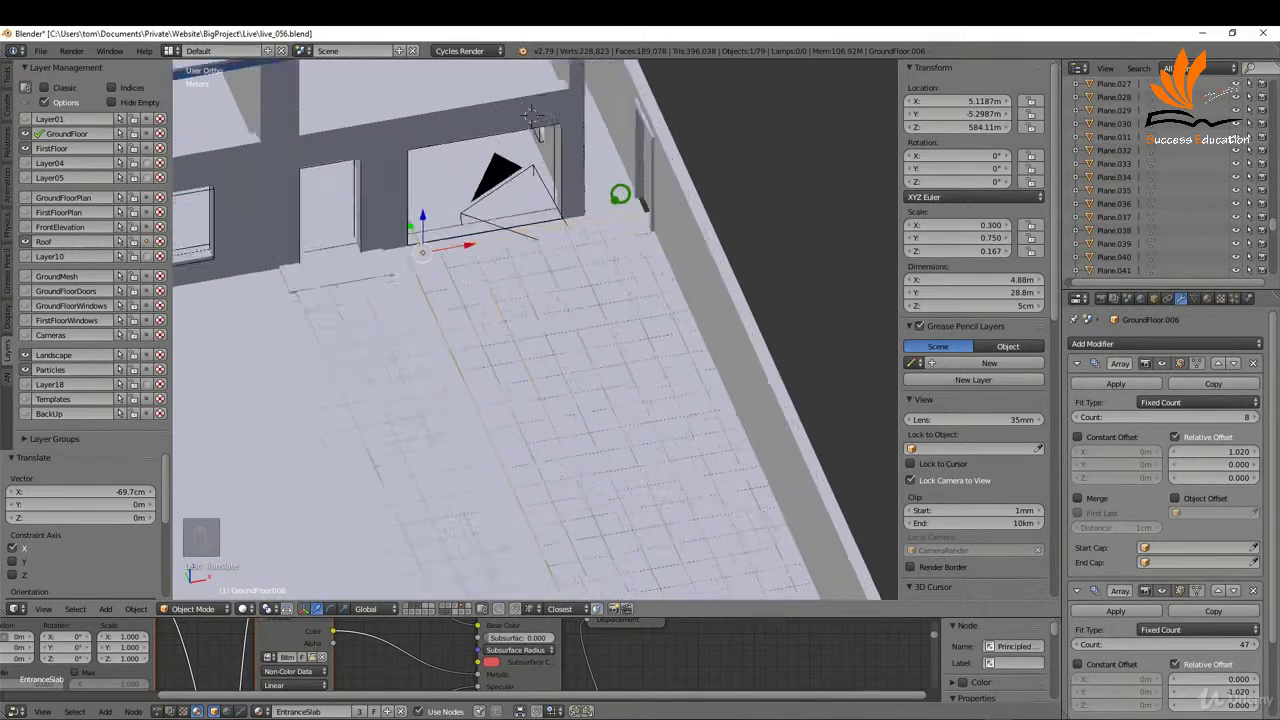
{"action": "scroll", "coordinate": [620, 194], "scroll_direction": "up", "scroll_amount": 1}
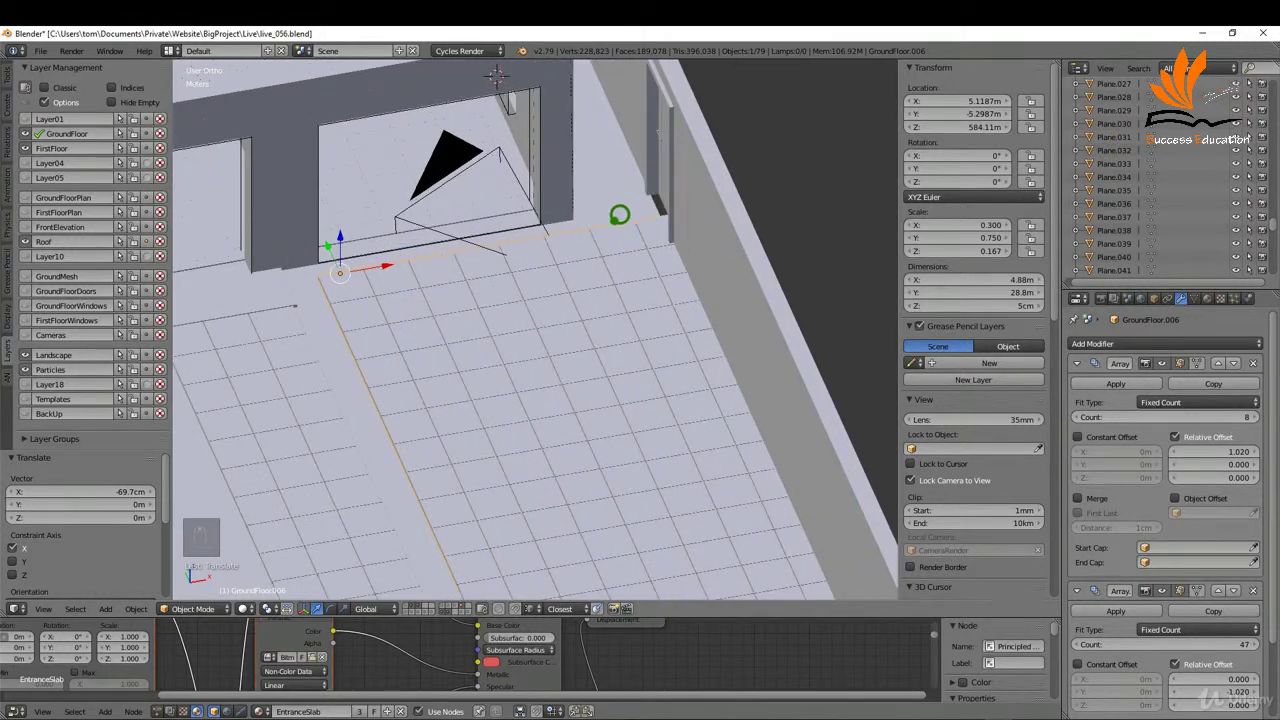
{"action": "middle_click_drag", "start_coordinate": [600, 120], "coordinate": [622, 195]}
{"action": "scroll", "coordinate": [622, 195], "scroll_direction": "down", "scroll_amount": 8}
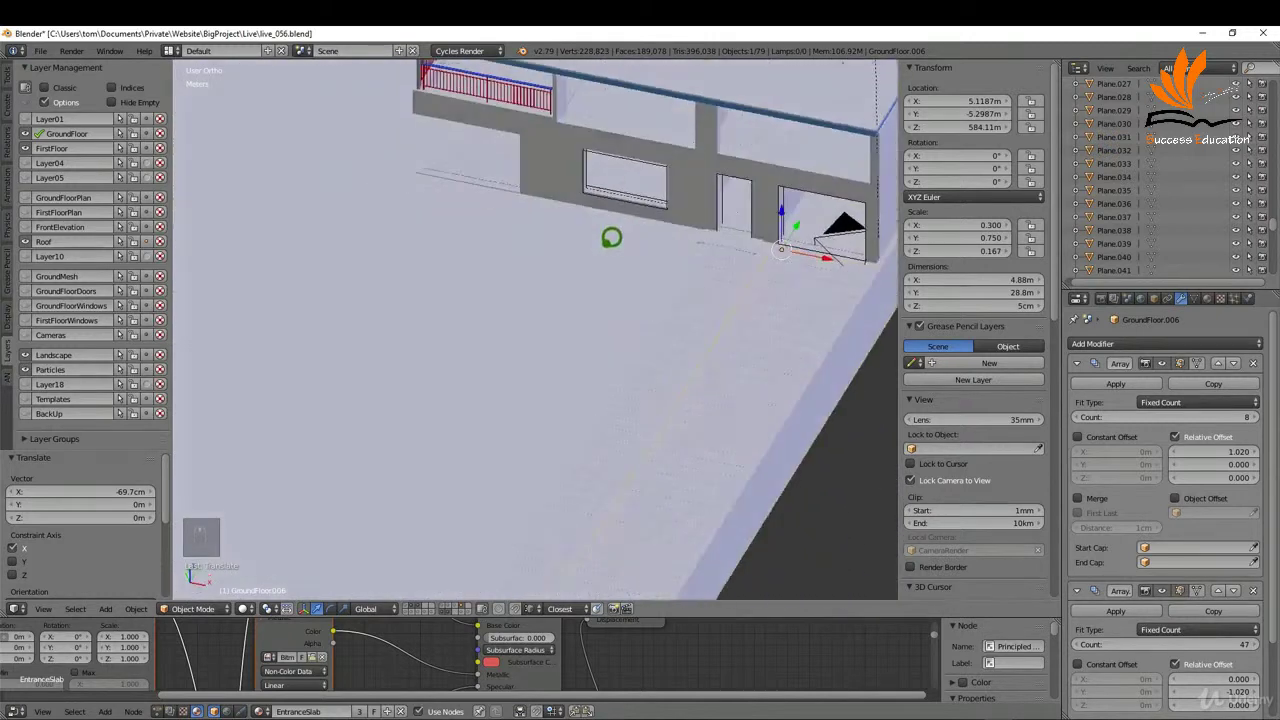
{"action": "scroll", "coordinate": [624, 381], "scroll_direction": "up", "scroll_amount": 3}
{"action": "scroll", "coordinate": [624, 381], "scroll_direction": "down", "scroll_amount": 3}
{"action": "middle_click_drag", "start_coordinate": [624, 381], "coordinate": [697, 337], "text": "shift"}
{"action": "scroll", "coordinate": [697, 337], "scroll_direction": "up", "scroll_amount": 8}
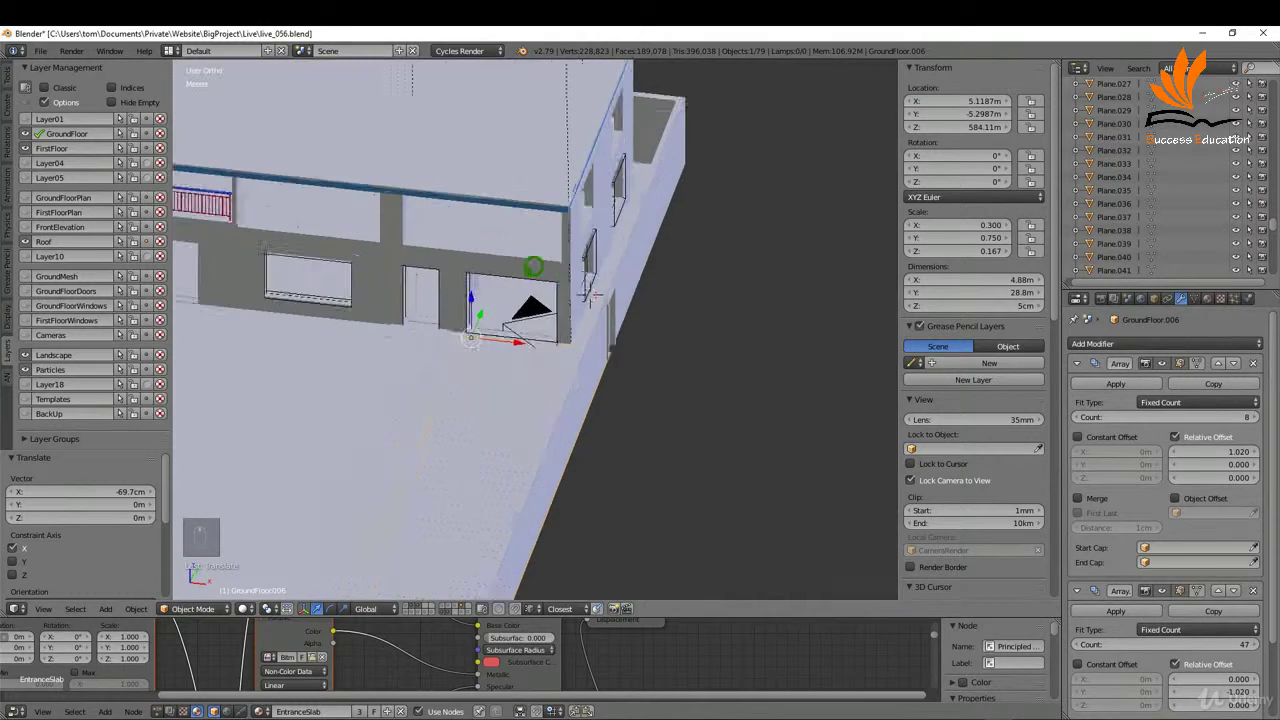
{"action": "middle_click_drag", "start_coordinate": [595, 281], "coordinate": [649, 250], "text": "shift"}
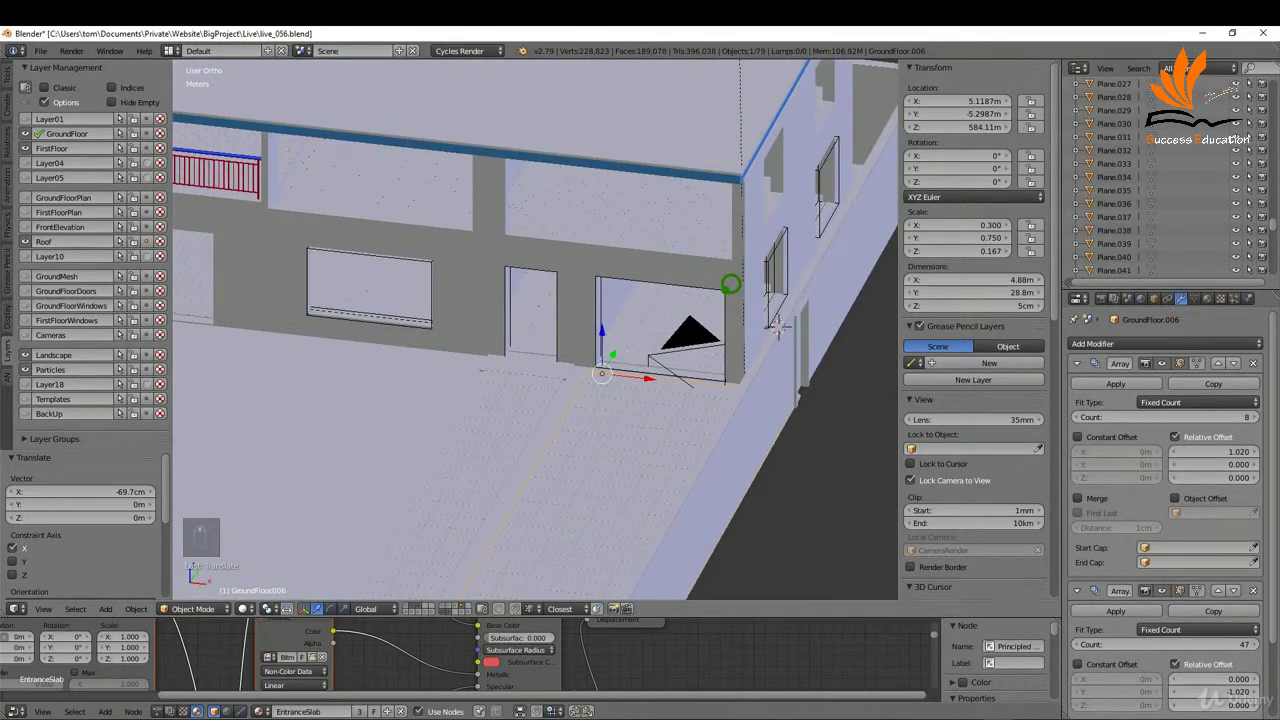